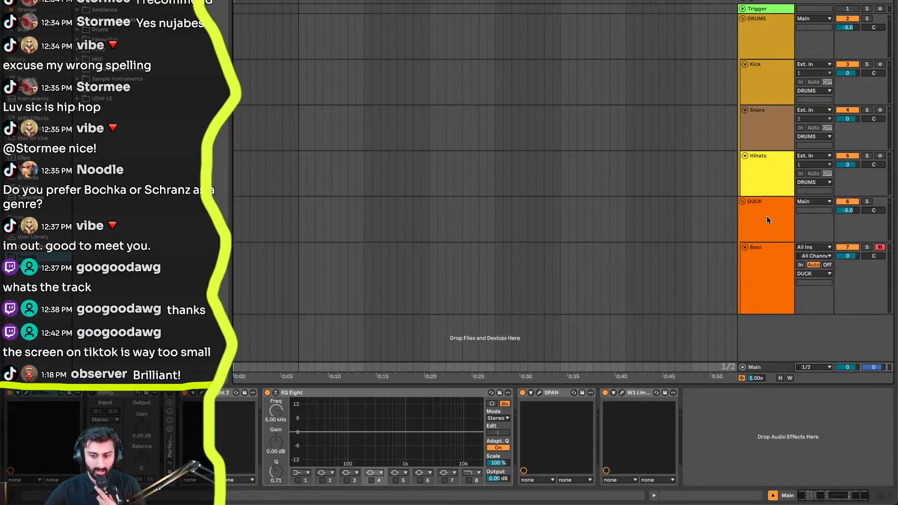
- Open the Serum 2 synth on the Bass track and reposition its window so the whole interface is visible
click(763, 282)
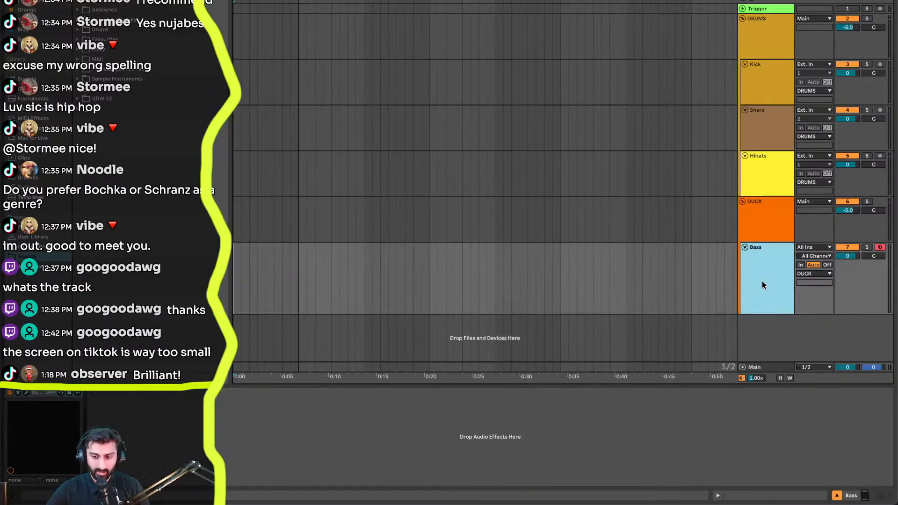
click(26, 394)
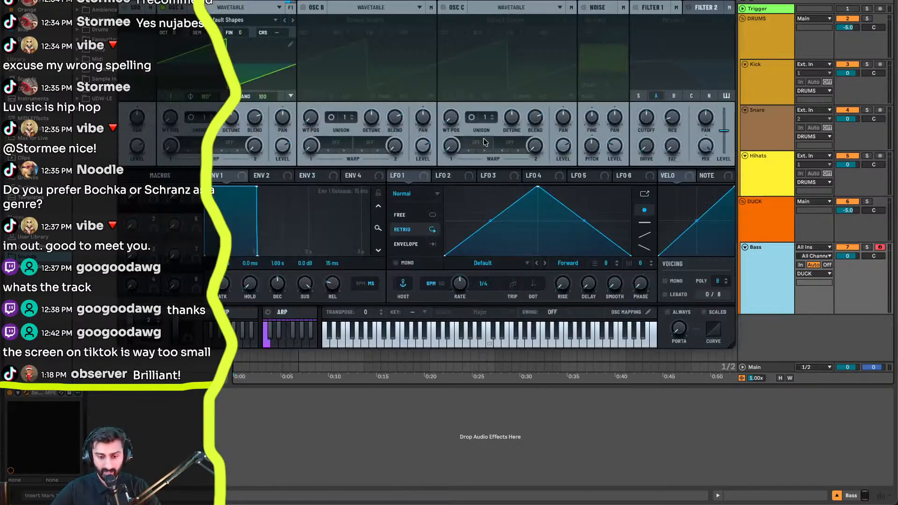
drag(467, 0, 532, 47)
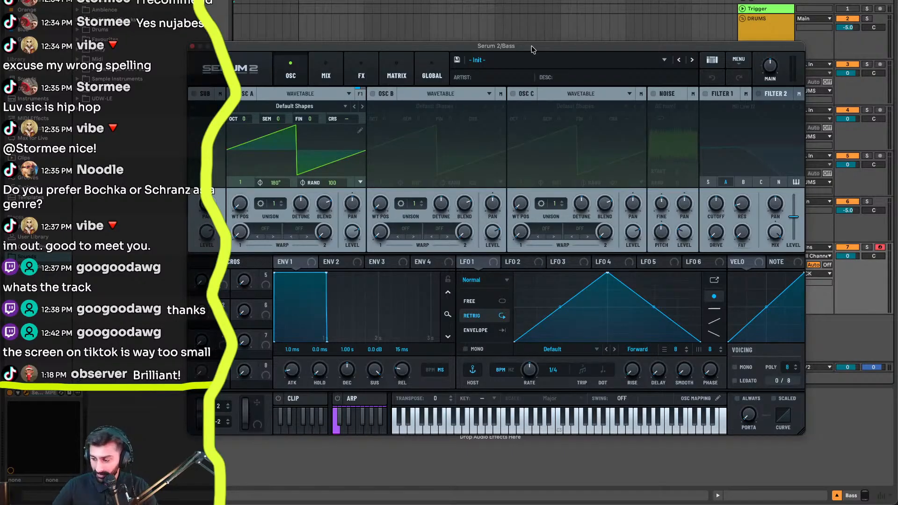
drag(491, 46, 440, 42)
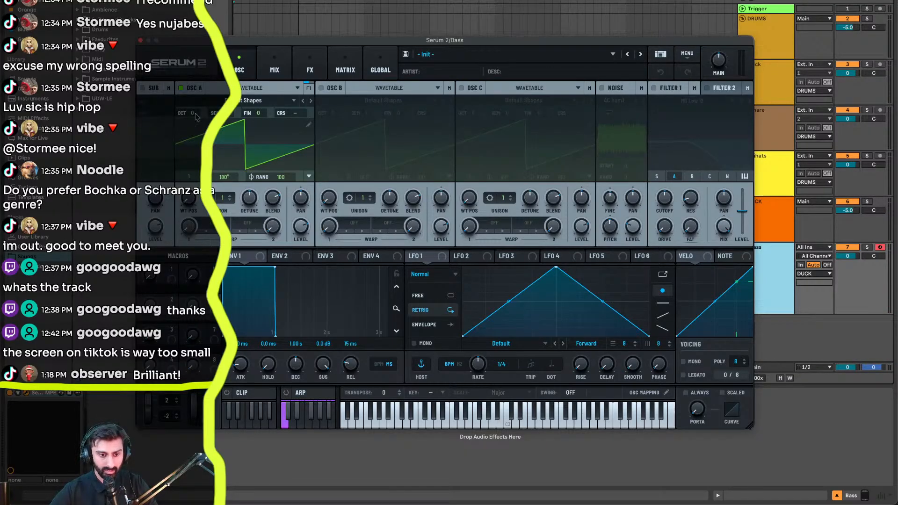
- Set oscillator A to -2 octaves and enable oscillator B at -1 octave
drag(195, 117, 195, 141)
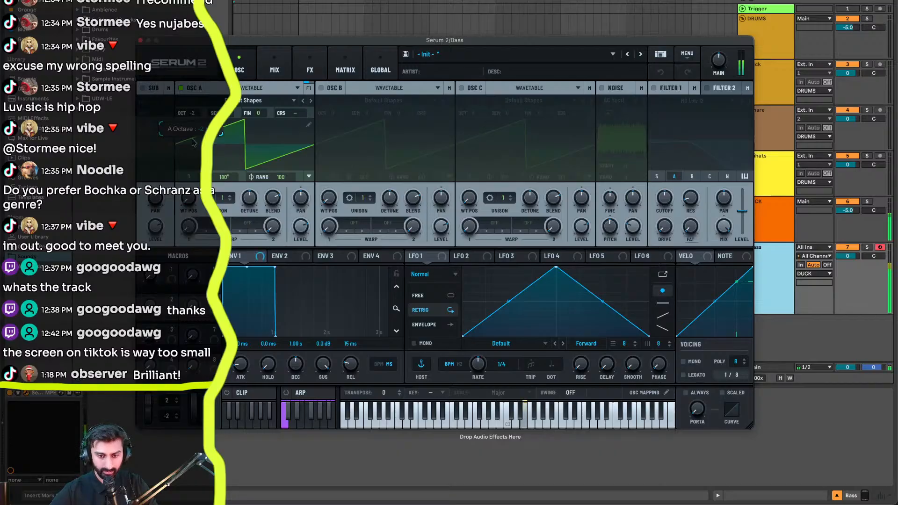
click(322, 89)
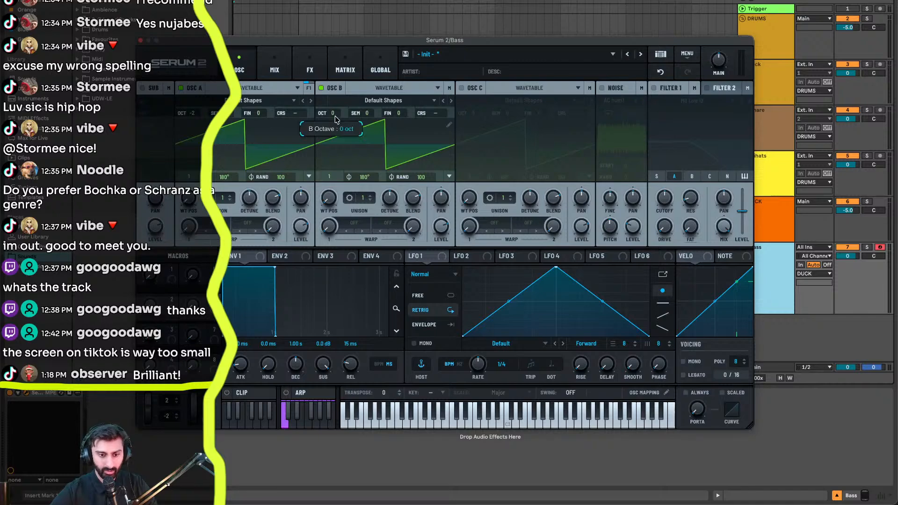
drag(336, 115, 335, 126)
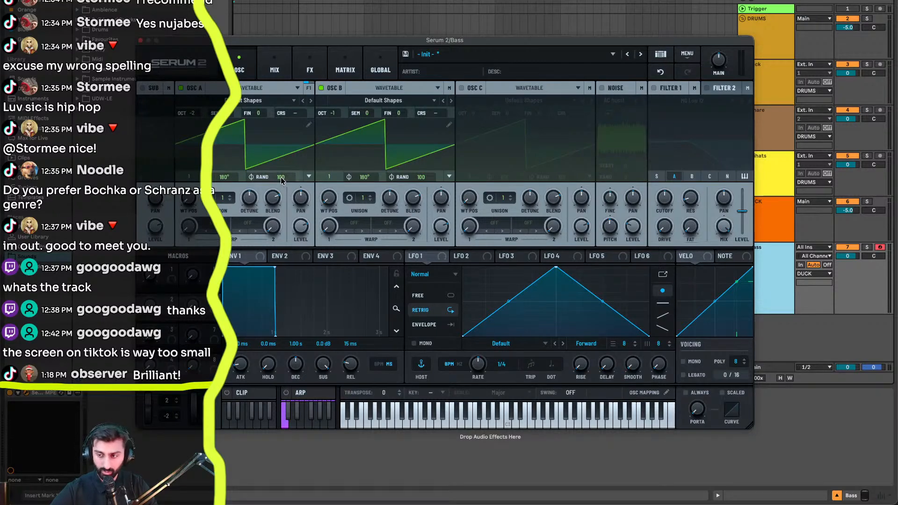
- Set the random phase of oscillators A and B to 0 and lower oscillator B to -3 octaves
drag(281, 180, 390, 308)
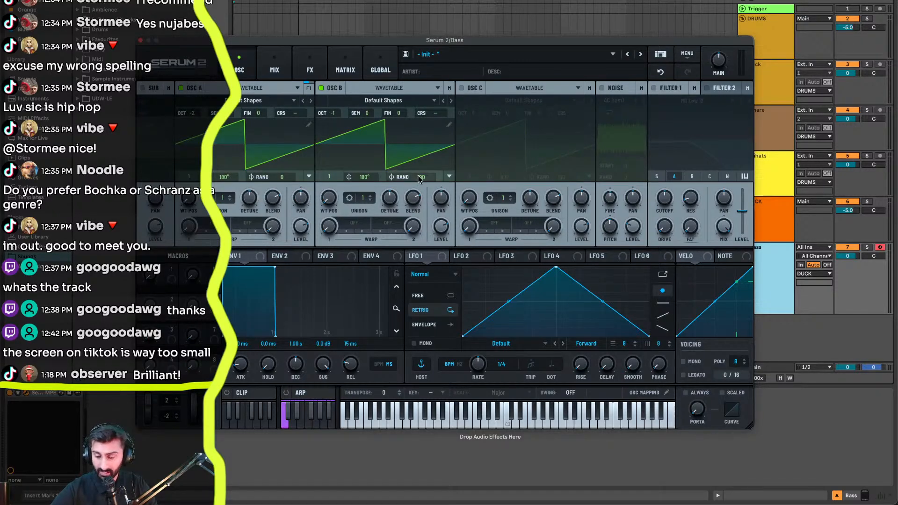
drag(420, 179, 380, 503)
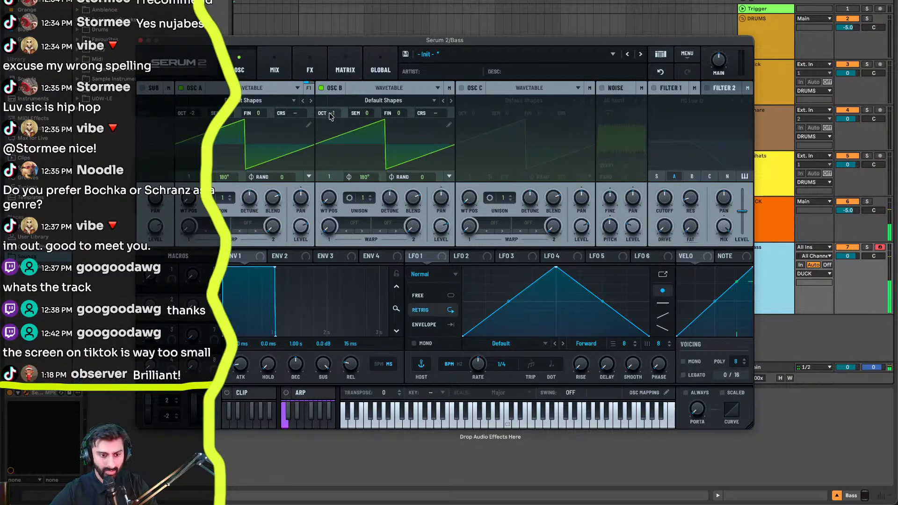
drag(330, 115, 331, 138)
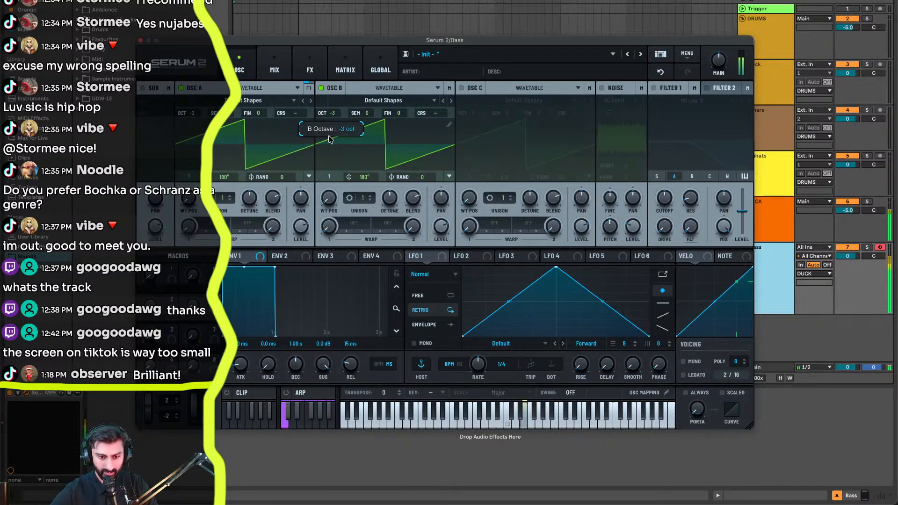
- Enable Filter 1 as MG Low 6 for both oscillators A and B, and raise its cutoff frequency
click(655, 88)
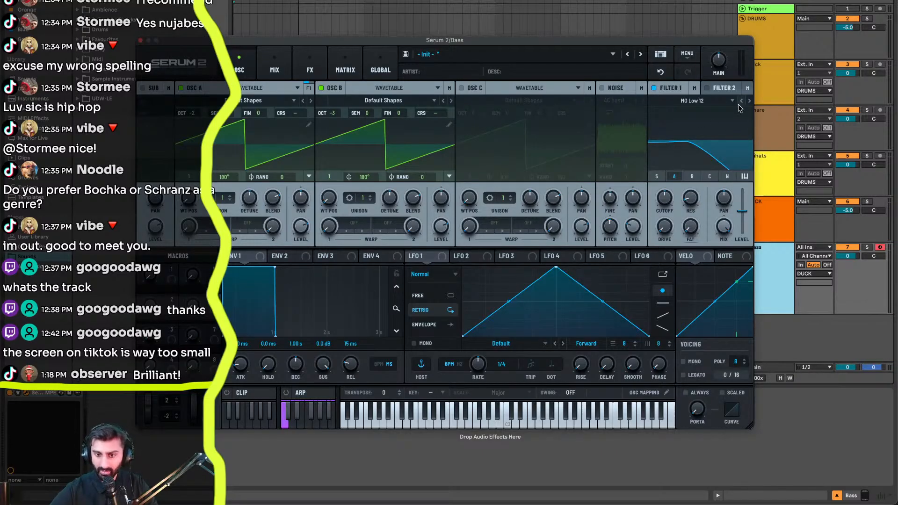
click(741, 101)
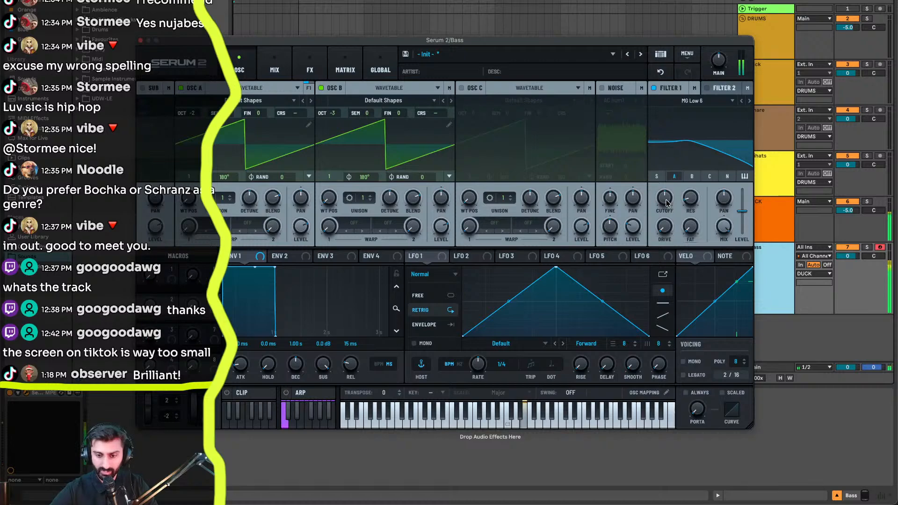
drag(664, 199, 683, 163)
click(692, 177)
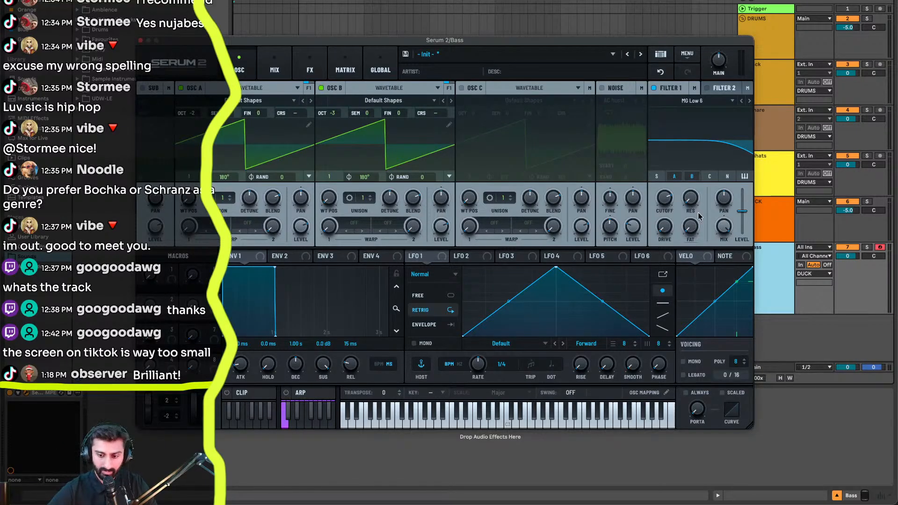
mouse_move(664, 202)
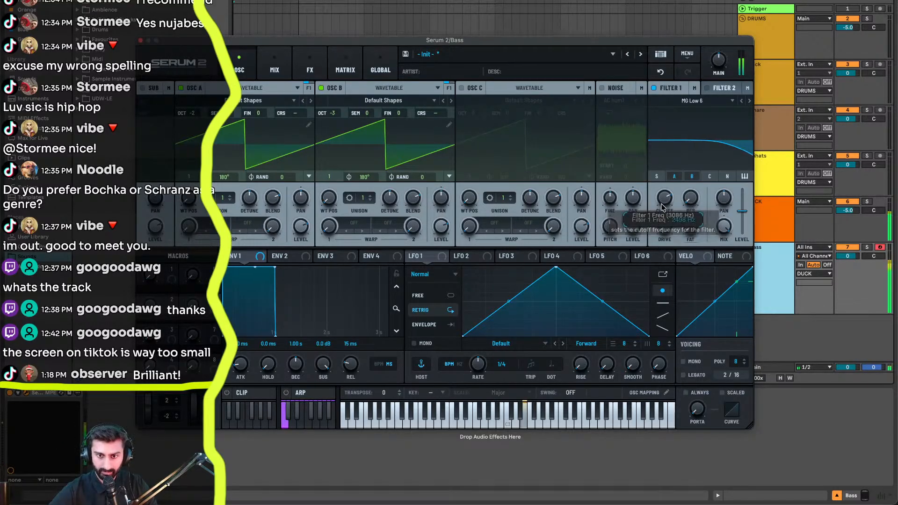
drag(665, 200, 666, 209)
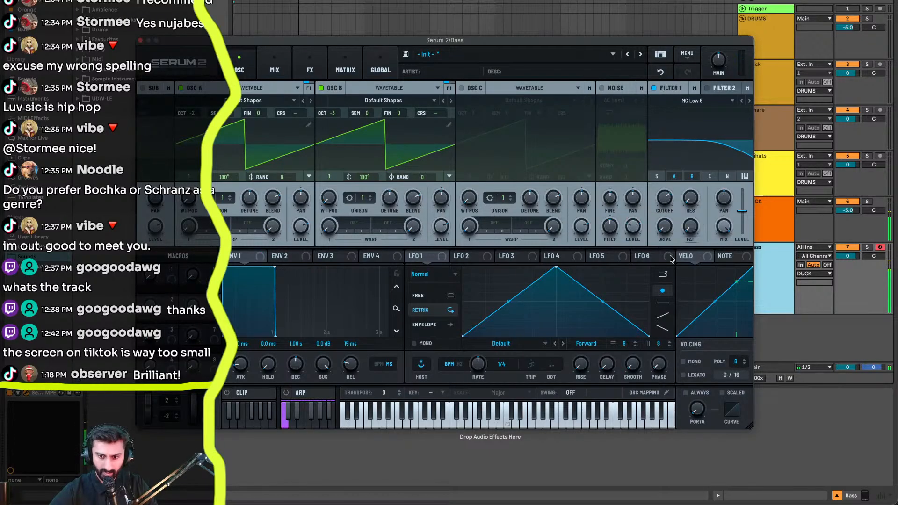
- Raise Filter 1's Drive and adjust its Fat amount
mouse_move(668, 237)
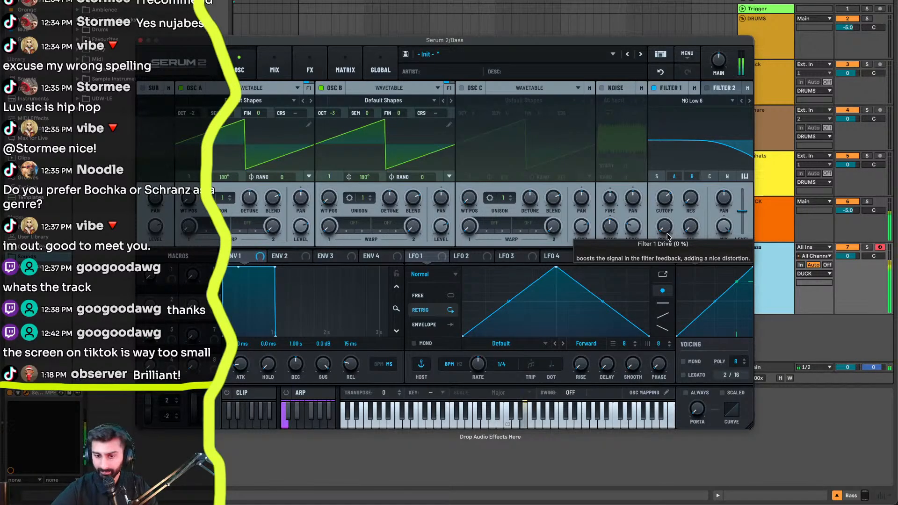
drag(668, 237, 665, 202)
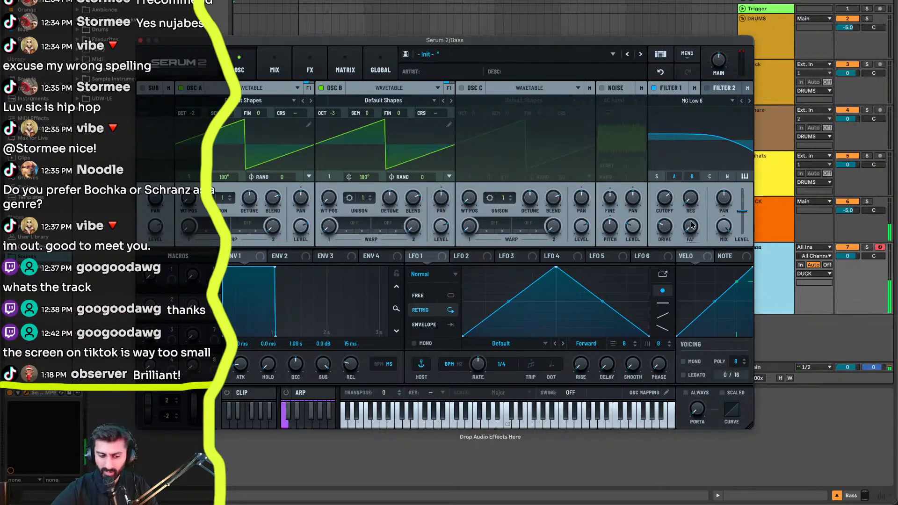
mouse_move(692, 224)
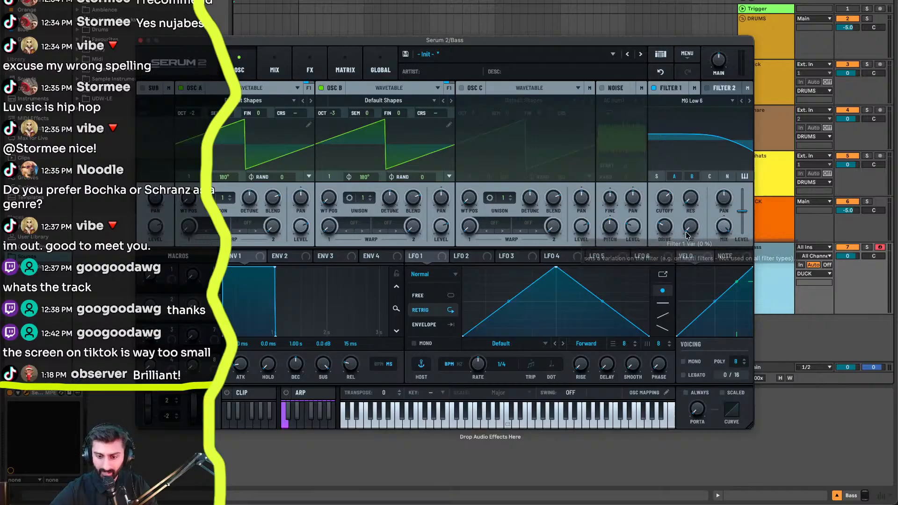
drag(691, 229, 688, 147)
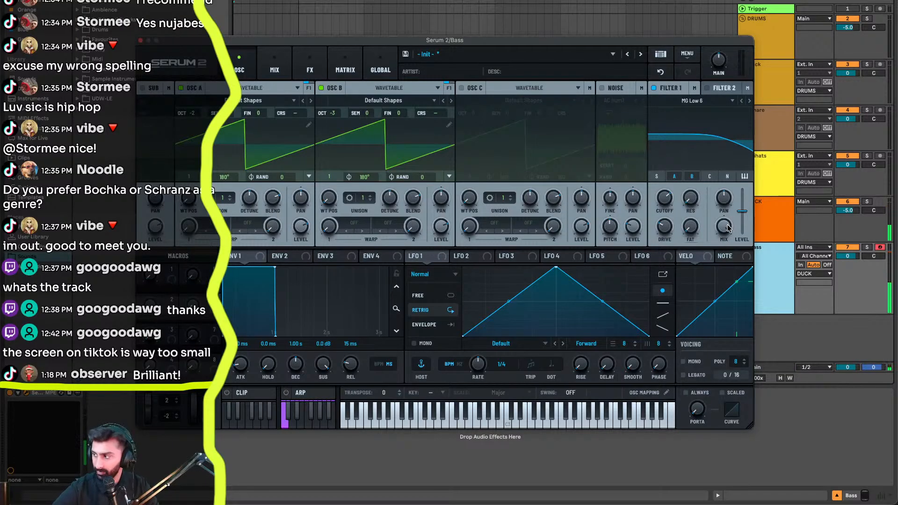
- Turn on Mono and Legato voicing, and set Filter 1's mix to about 82%
mouse_move(728, 228)
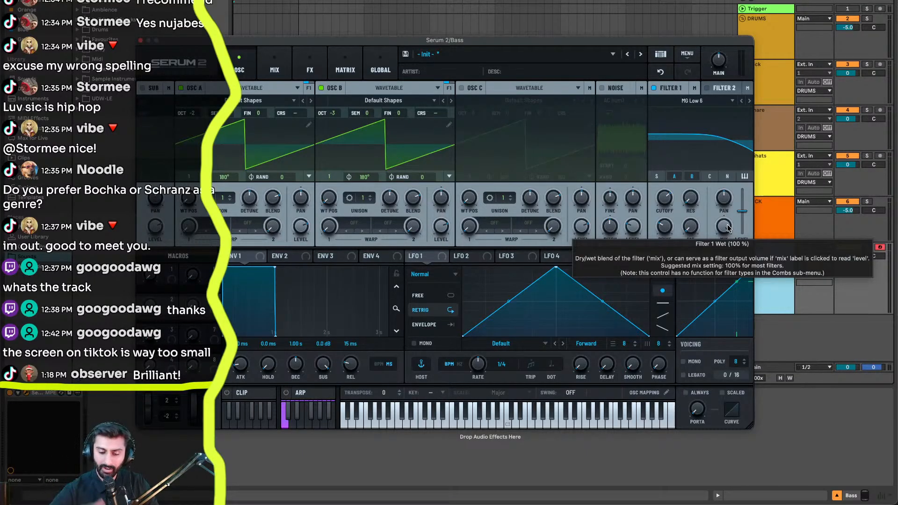
click(695, 362)
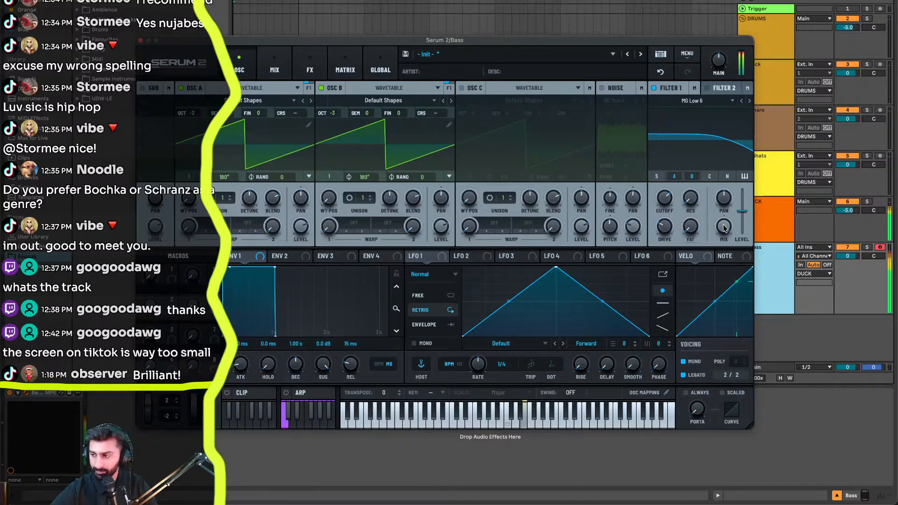
drag(724, 228, 708, 331)
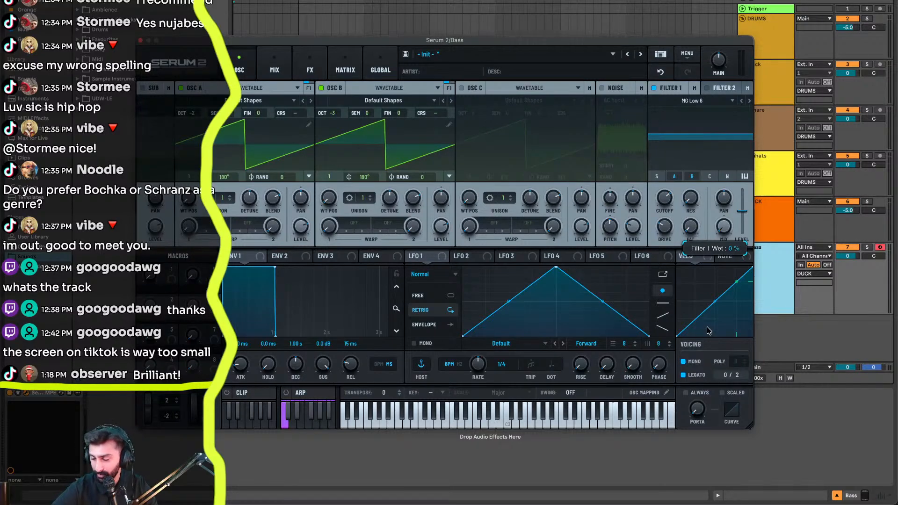
drag(708, 331, 711, 237)
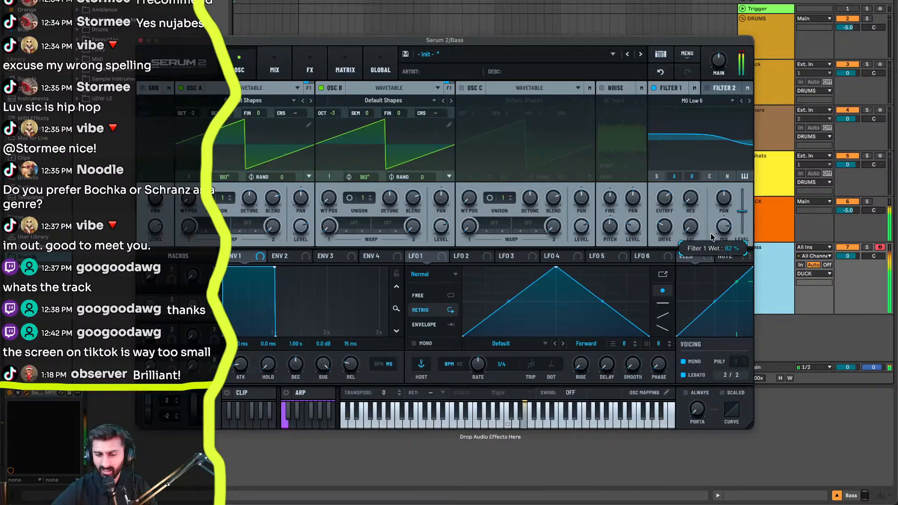
- Enable the noise oscillator with the AC hum1 sample and raise its level to about 34%
click(603, 88)
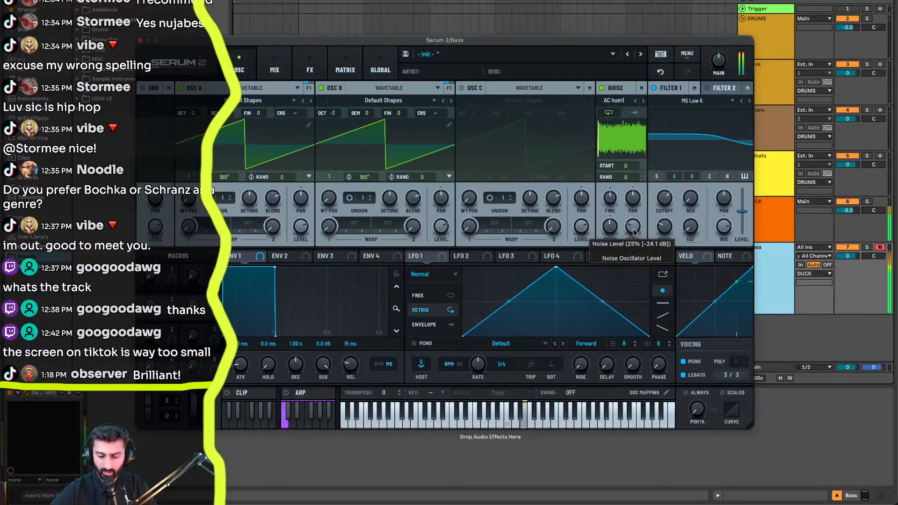
mouse_move(634, 230)
mouse_down()
mouse_move(633, 207)
mouse_move(632, 220)
mouse_up()
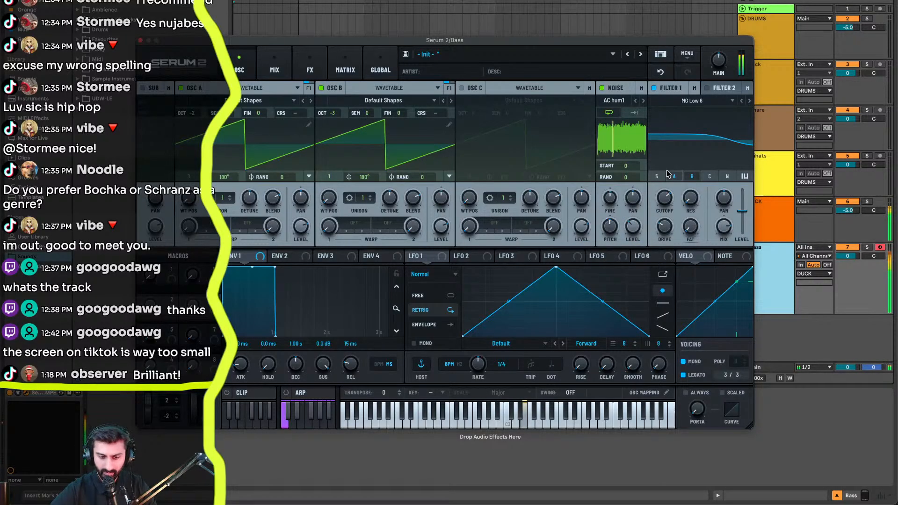
- Add a Compressor followed by a Distortion to the synth's main effects chain
click(318, 70)
click(145, 108)
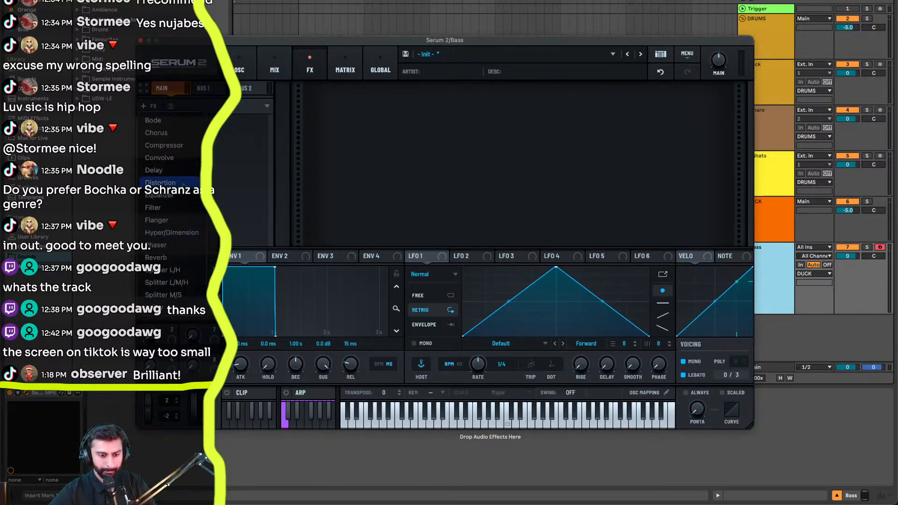
click(183, 146)
click(149, 107)
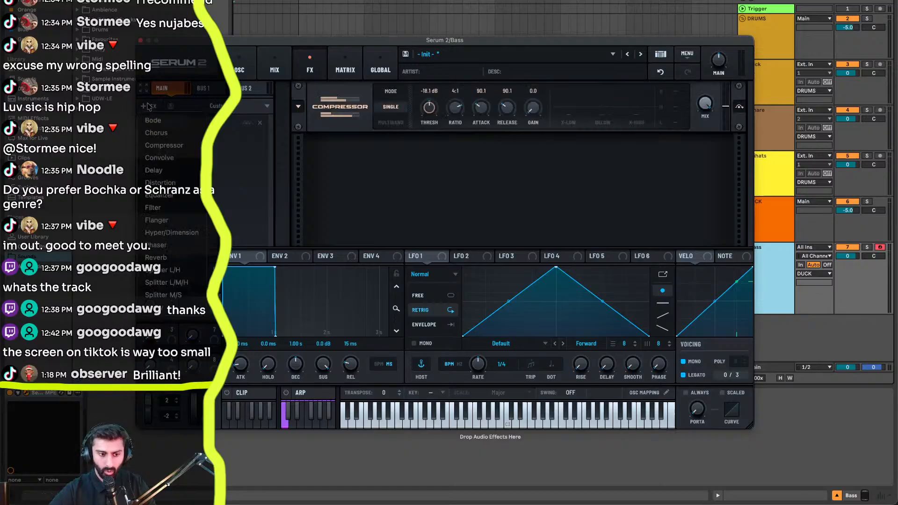
click(177, 183)
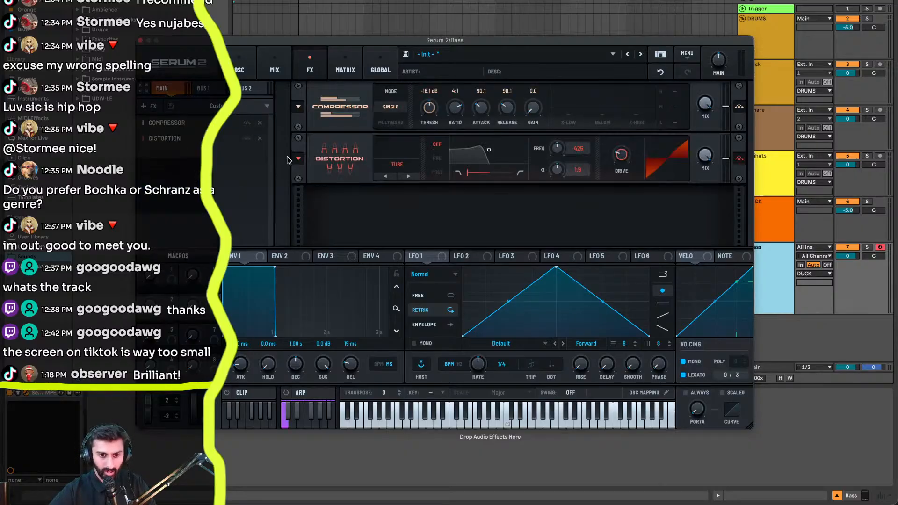
- Set the distortion to Overdrive with about 57% drive and switch the compressor to Multiband mode
click(396, 164)
click(415, 378)
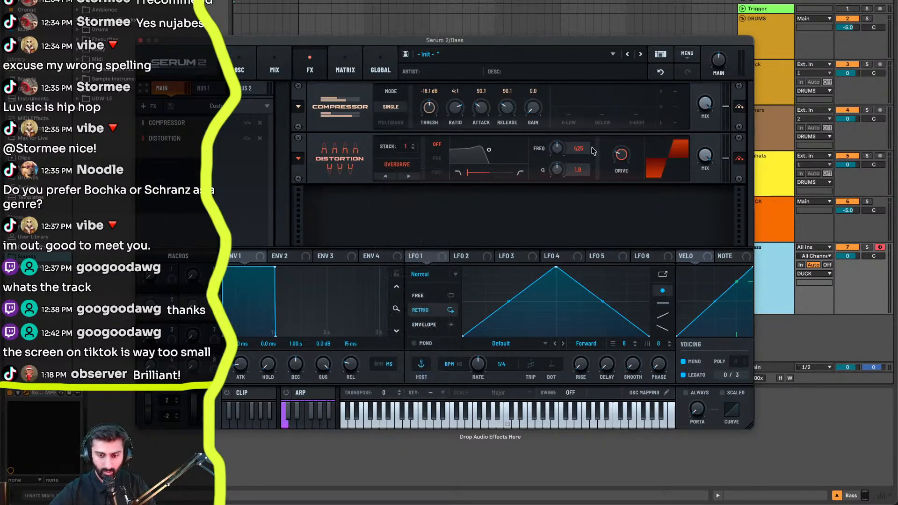
click(397, 124)
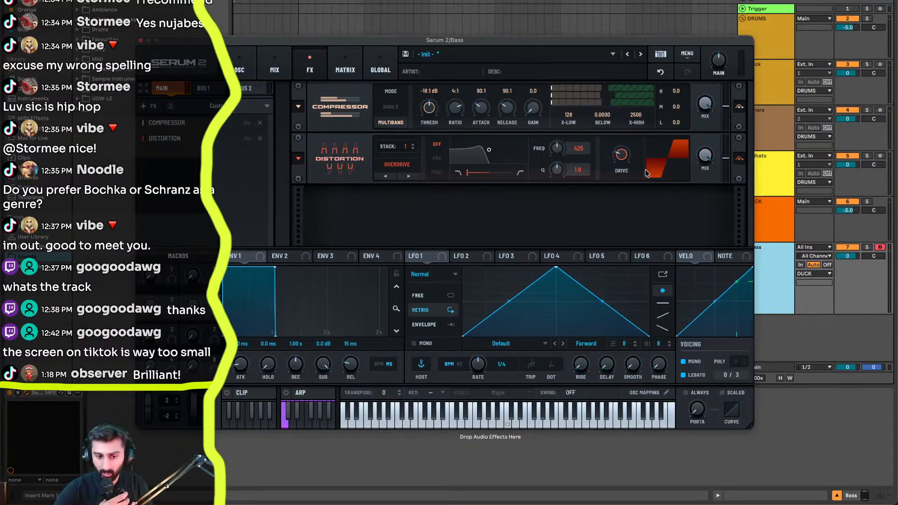
click(739, 159)
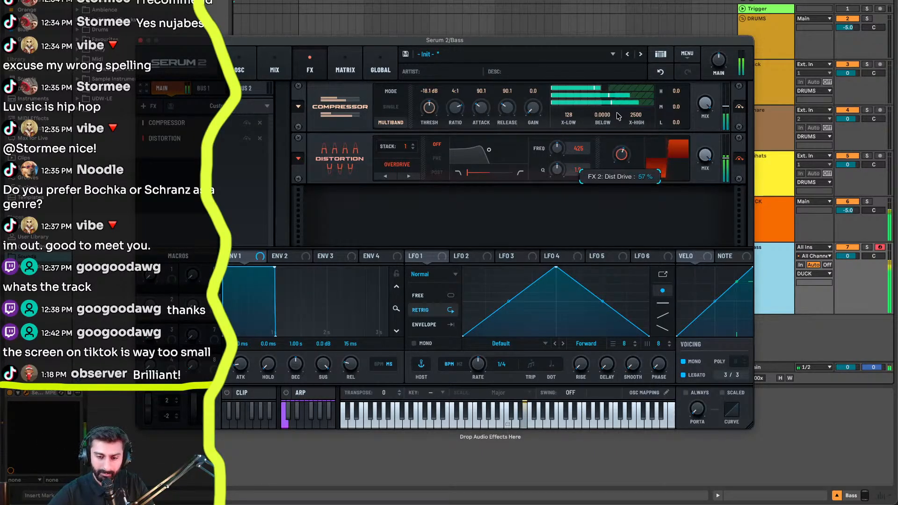
- Lower the noise oscillator's level to about 26%
click(239, 64)
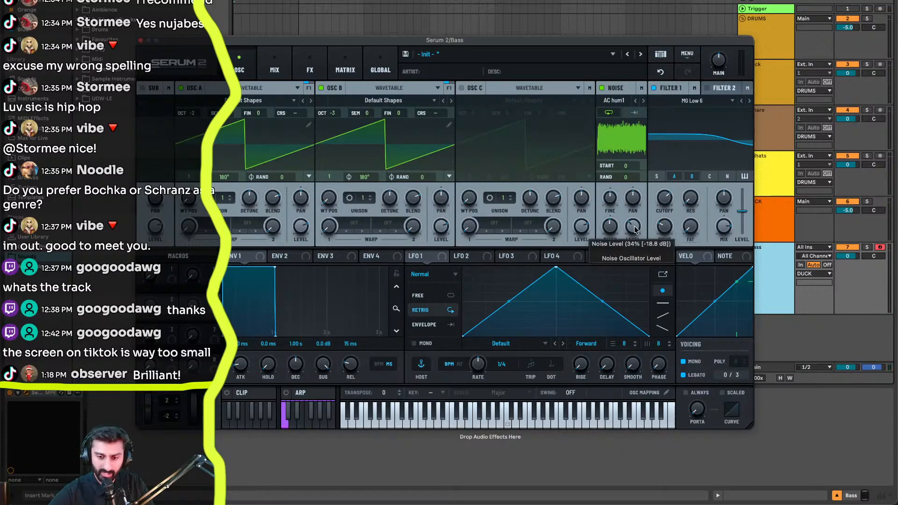
drag(635, 230, 635, 244)
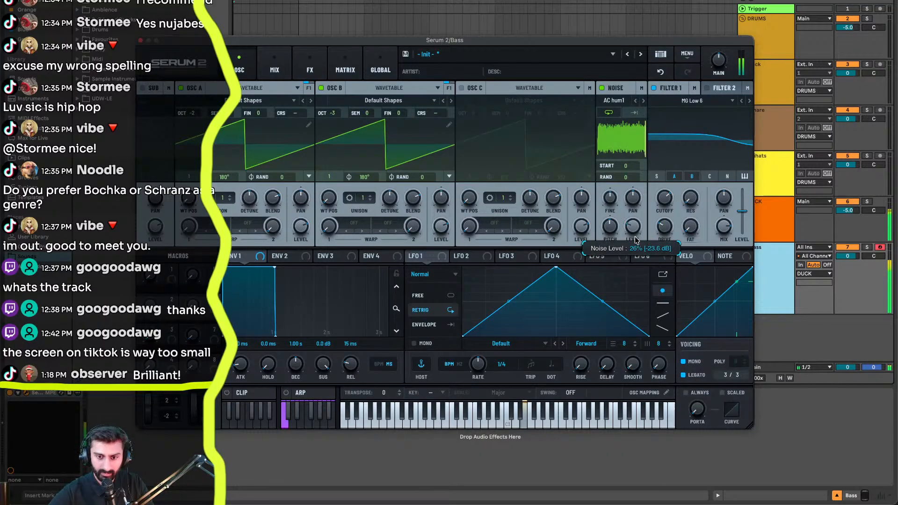
- Return to the effects chain and set the Overdrive distortion's stack count to 3
click(305, 57)
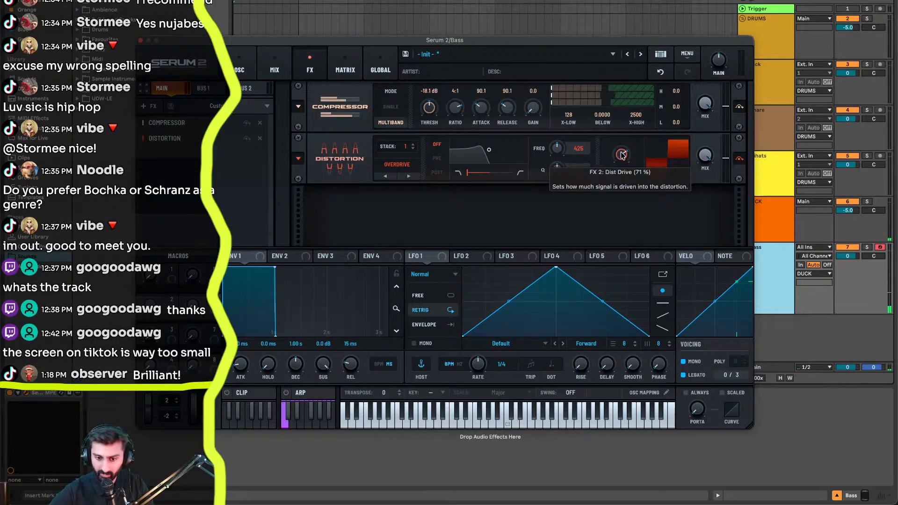
key(f)
click(413, 147)
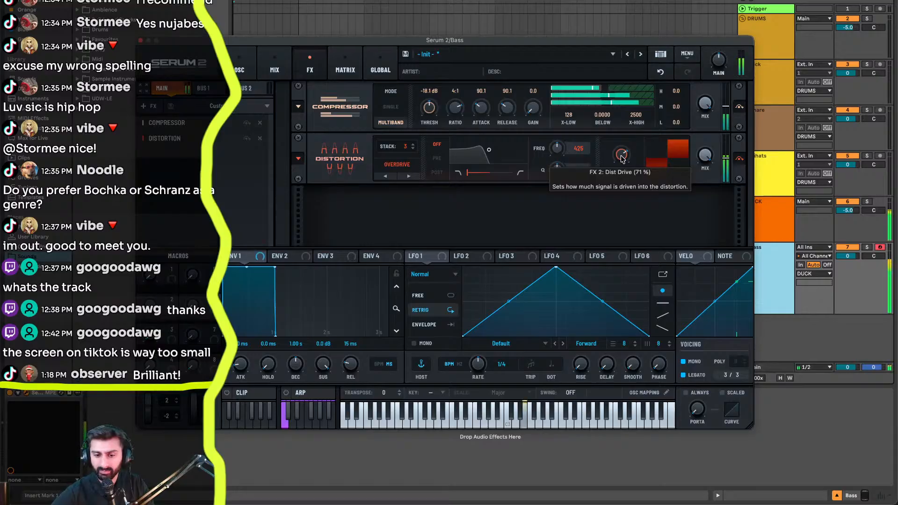
- Adjust the Overdrive distortion's drive amount and play a few test notes to audition the bass
drag(622, 159, 622, 122)
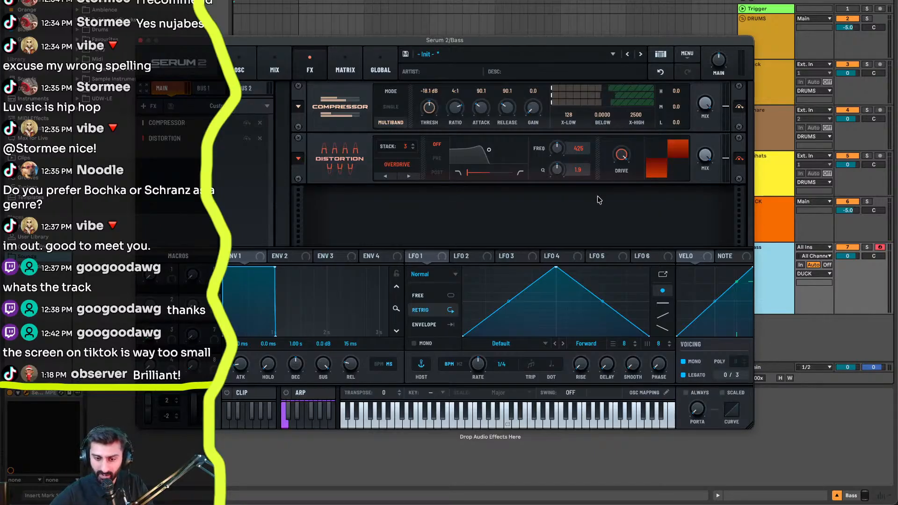
drag(622, 161, 627, 181)
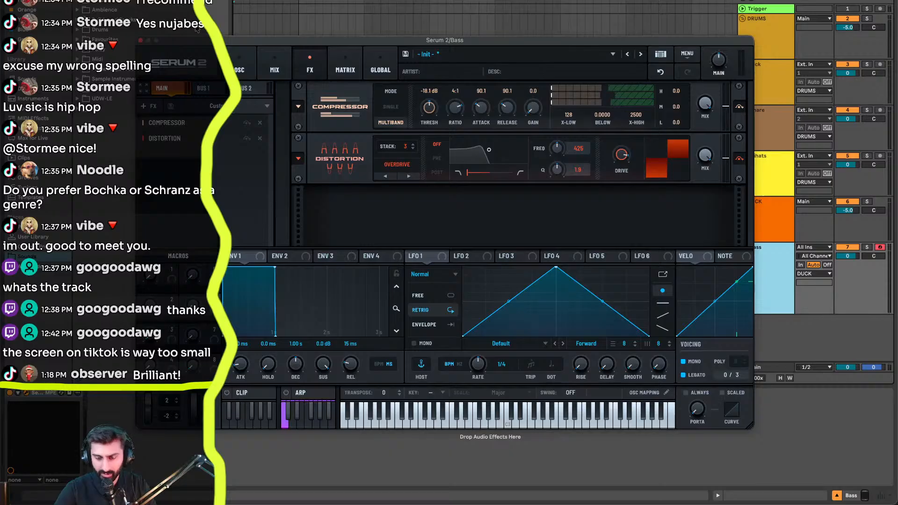
key(d)
key(g)
key(j)
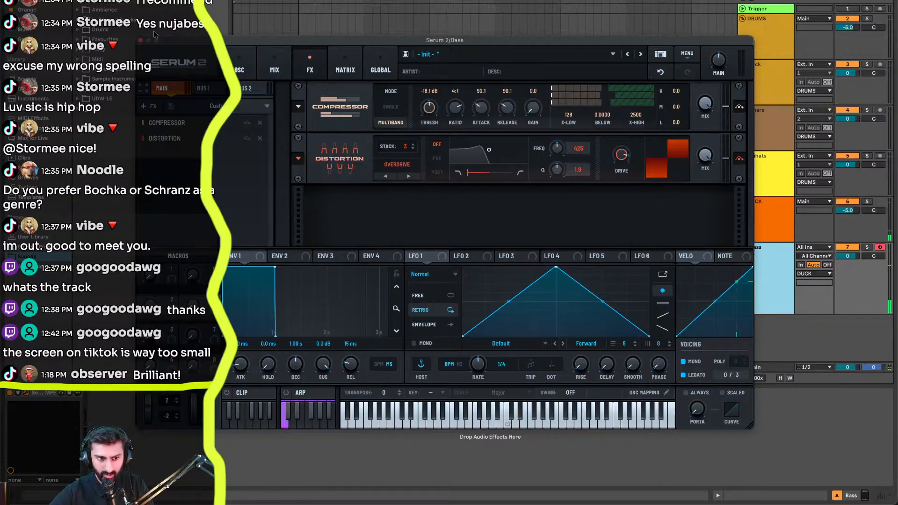
- Create a four-bar MIDI clip on the Bass track with the melody E3, F#3, G3, G3, F#3, D3, E3 and play it
click(142, 41)
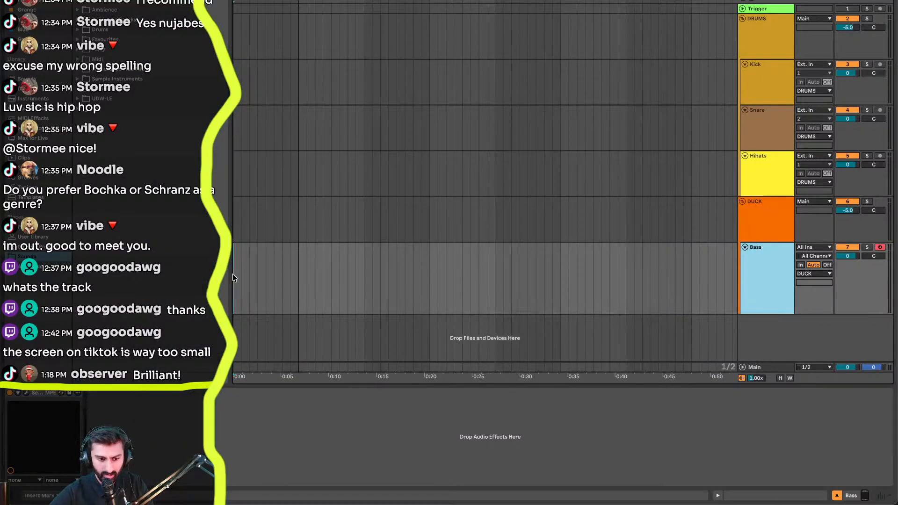
drag(233, 275, 288, 310)
key(super+shift+m)
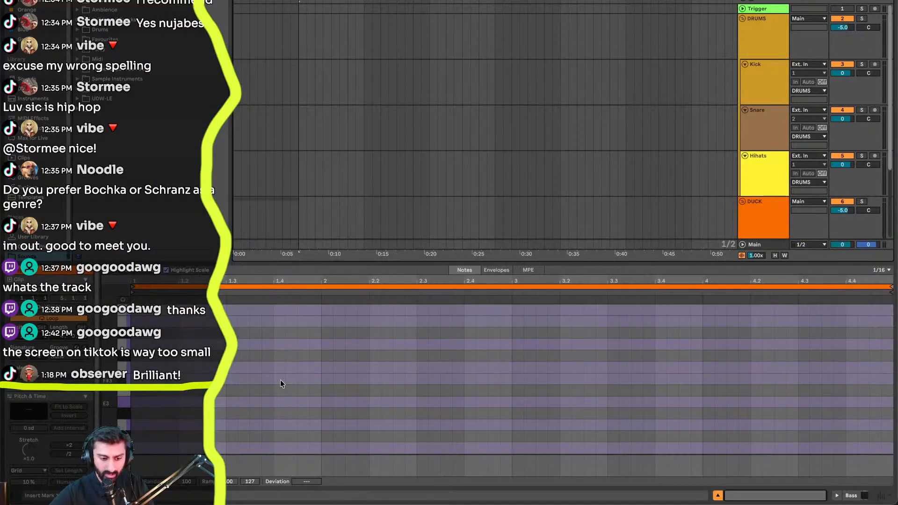
double_click(137, 403)
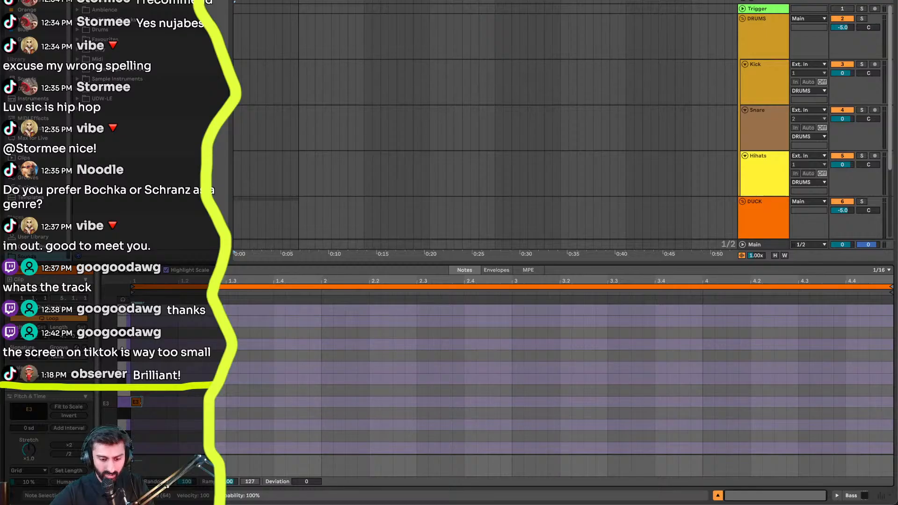
drag(141, 403, 835, 408)
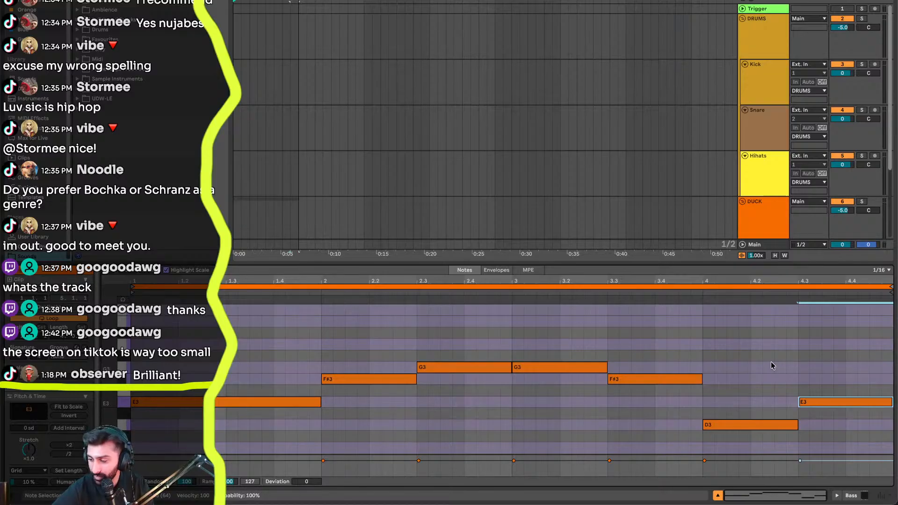
key(space)
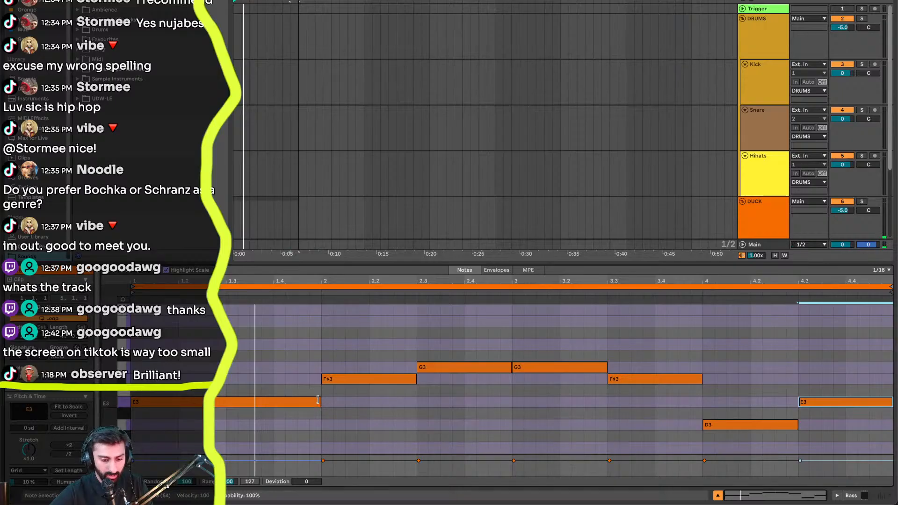
- Tighten the melody so E3 ends at 1.3, with F#3 at 1.3, G3 at 1.4, F#3 at 2.2 and E3 at 2.3
drag(318, 400, 225, 401)
drag(360, 392, 273, 380)
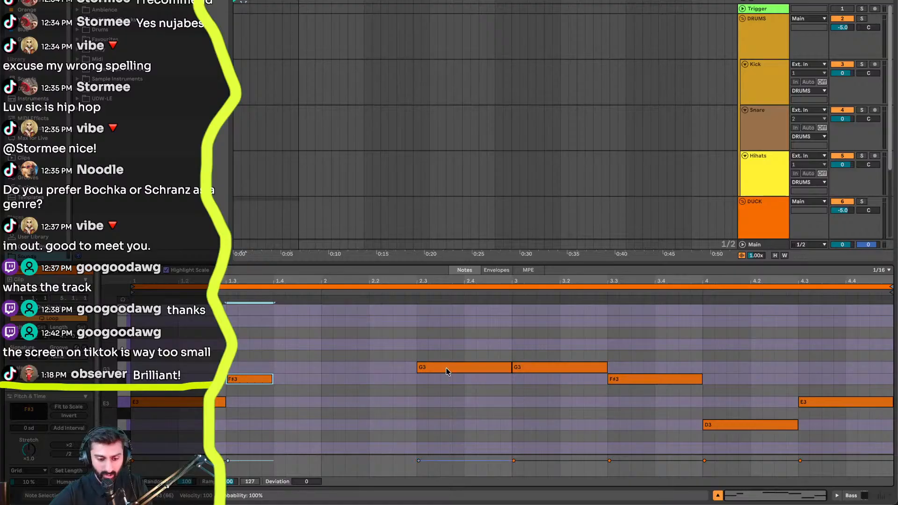
drag(447, 372, 304, 373)
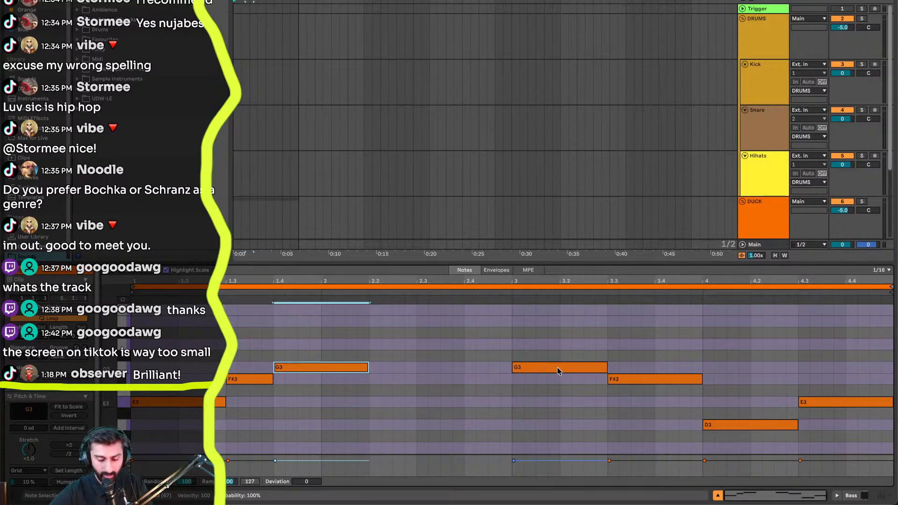
drag(557, 367, 390, 380)
key(space)
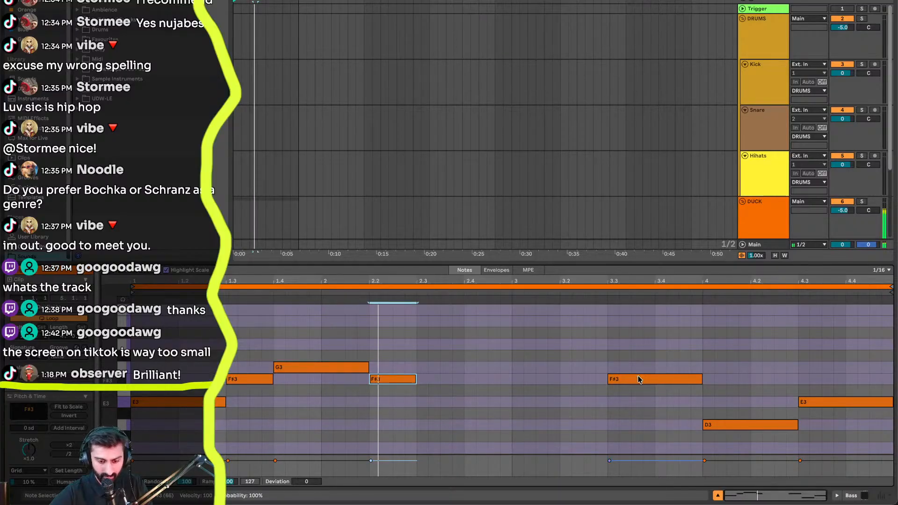
drag(639, 379, 453, 406)
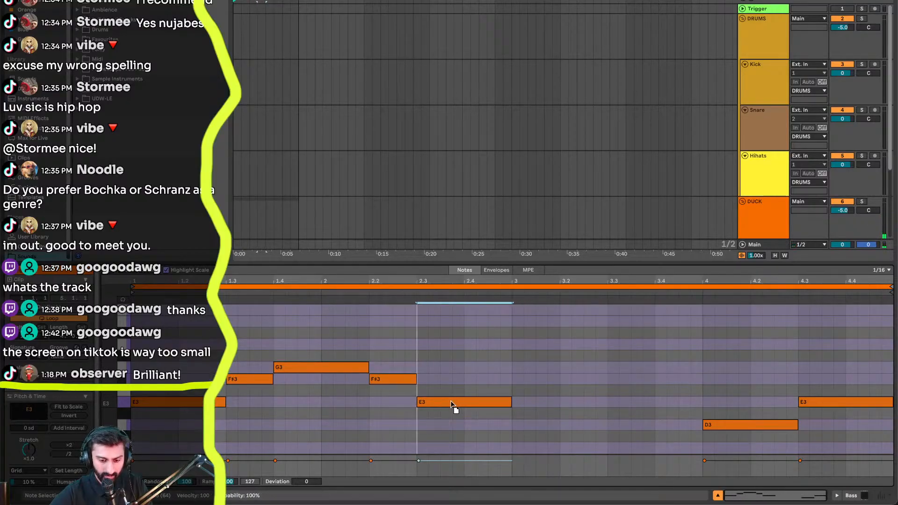
- Delete the leftover D3 and E3 notes in bar 4 and shorten the arrangement loop to the first two bars
drag(812, 378, 703, 442)
key(Delete)
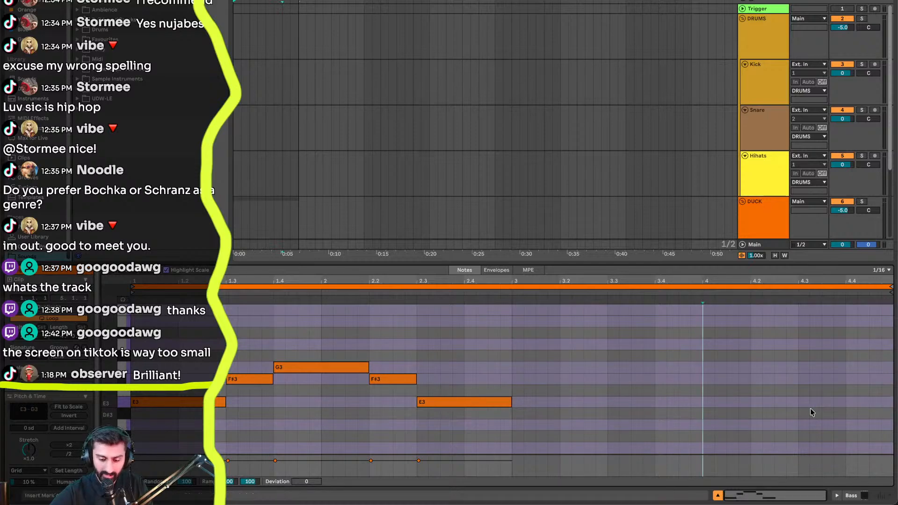
click(718, 496)
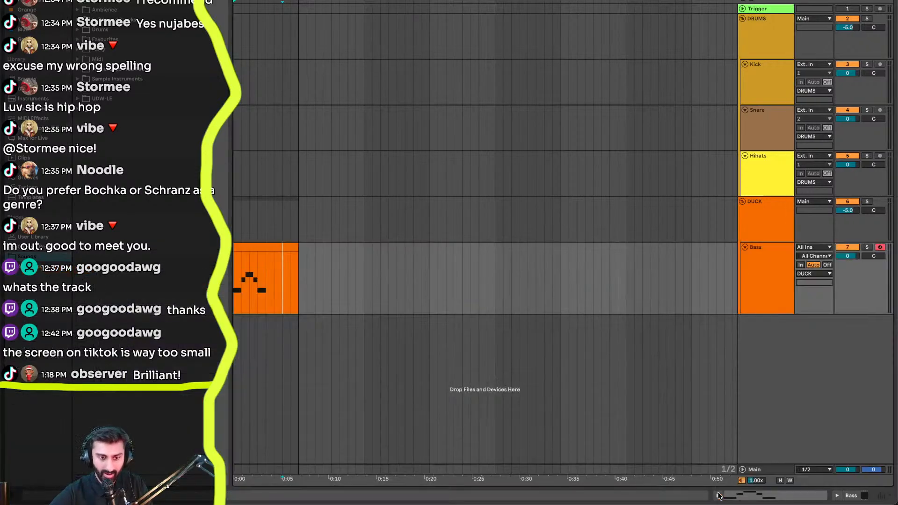
drag(299, 1, 266, 2)
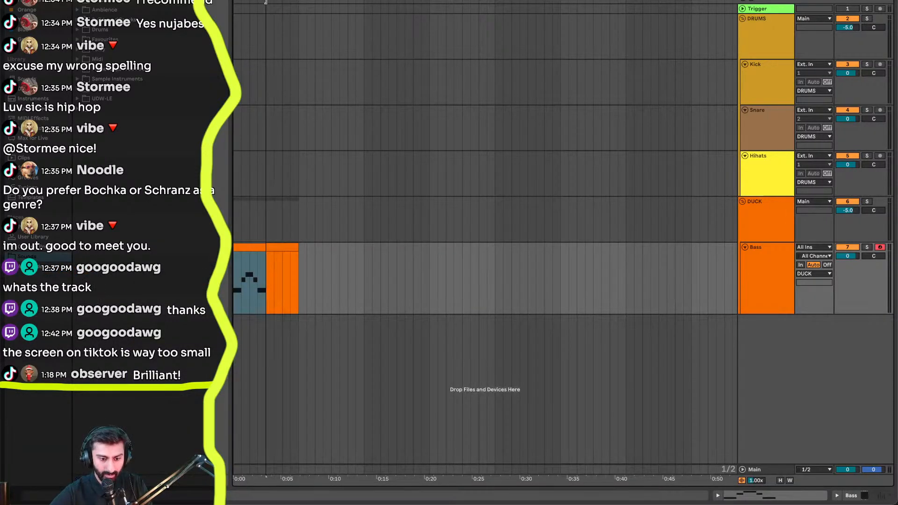
- Reopen the Bass track's Serum 2 window and listen to the looped bassline
double_click(759, 282)
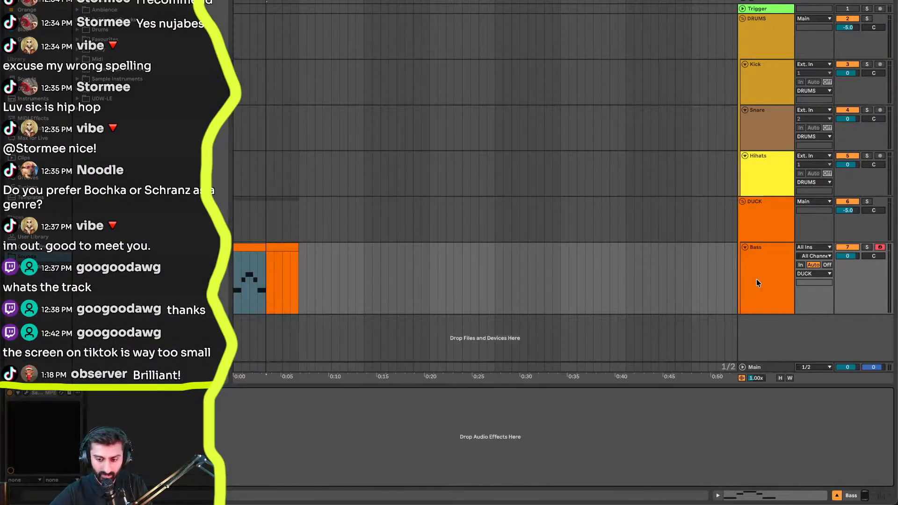
click(27, 394)
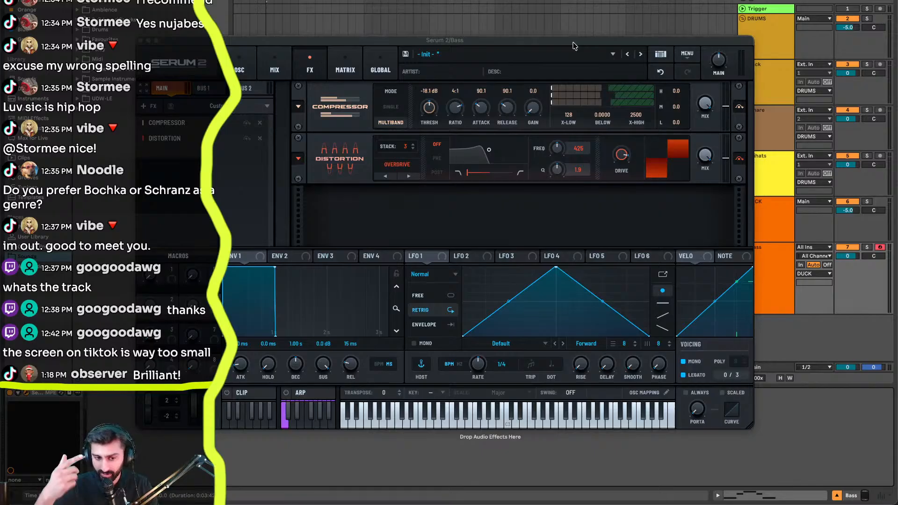
drag(573, 42, 585, 32)
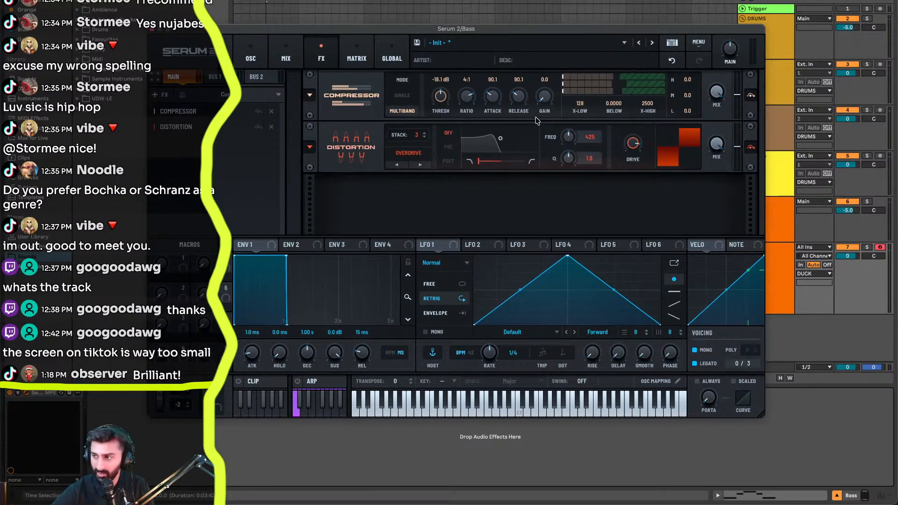
key(space)
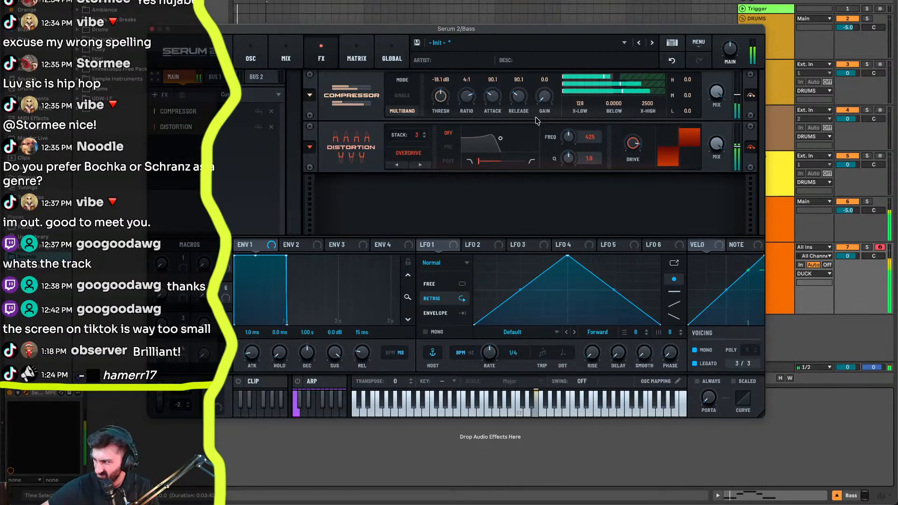
- Rework the bass clip with G3 at 1.3 and E3 at 1.4, and remove the notes at 2.2 and 2.3
click(152, 29)
double_click(257, 268)
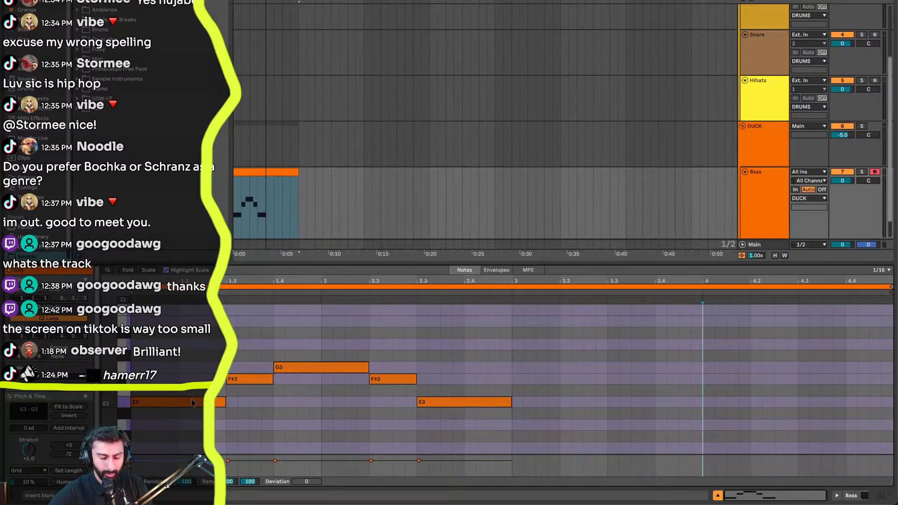
mouse_move(273, 379)
mouse_down()
mouse_move(249, 379)
mouse_move(287, 385)
mouse_move(268, 403)
mouse_move(243, 373)
mouse_move(202, 371)
mouse_move(271, 370)
mouse_up()
key(space)
drag(269, 403, 290, 404)
drag(422, 361, 386, 436)
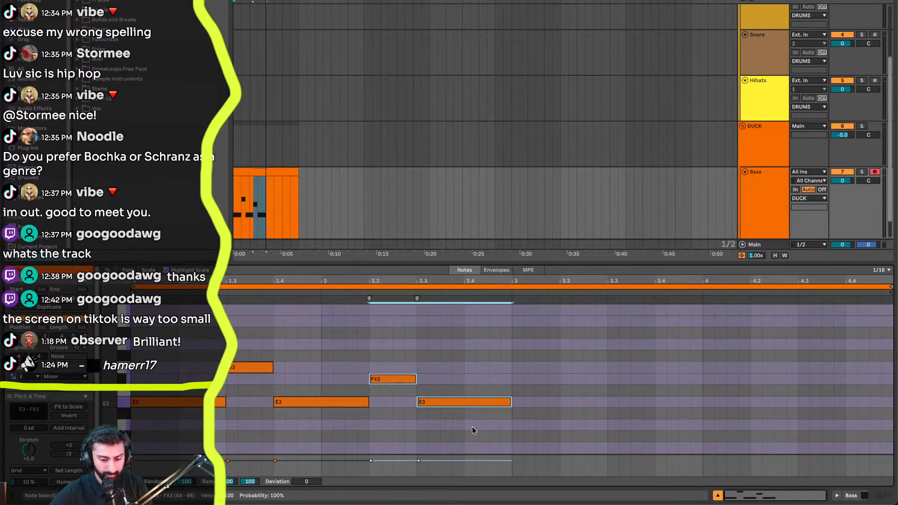
key(Delete)
key(space)
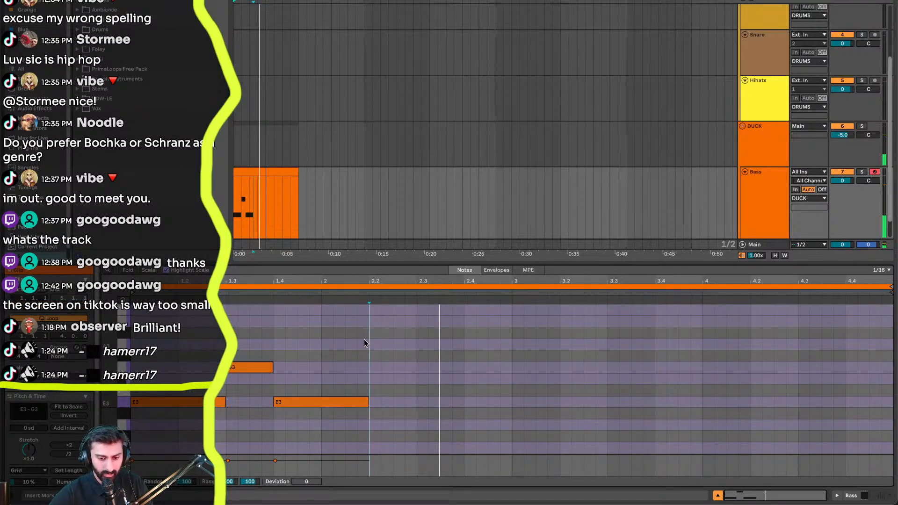
- Add a one-beat E3 note at 2.3 and play the bass loop from the arrangement
double_click(445, 404)
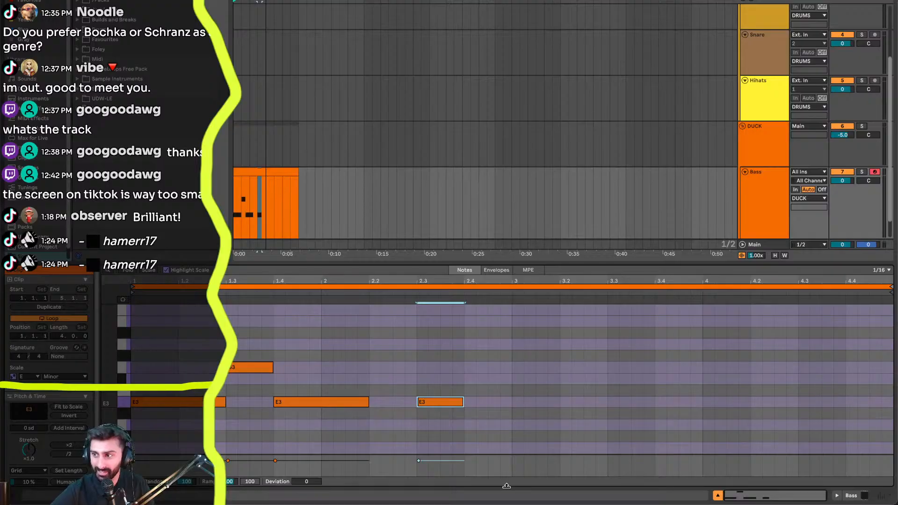
click(767, 214)
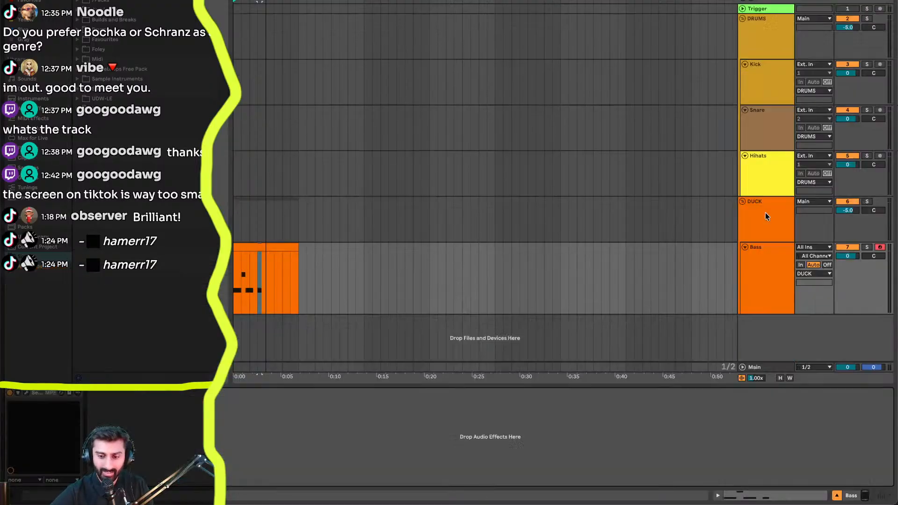
click(248, 246)
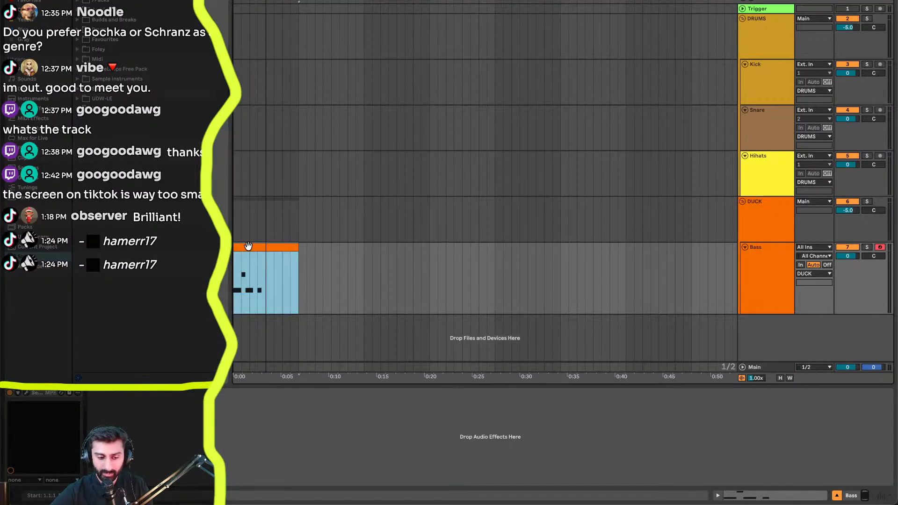
key(space)
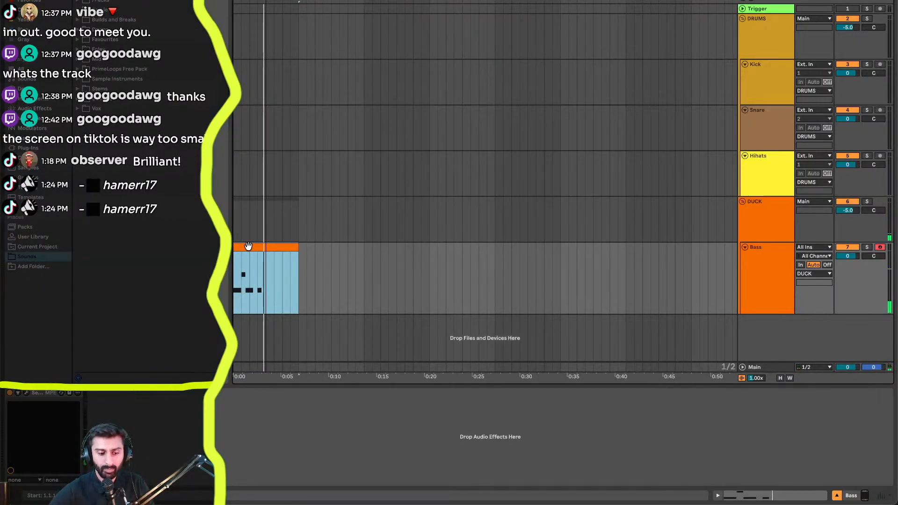
- Lower the E3 note at 2.3 to D3 and shift it half a beat later
double_click(249, 246)
click(456, 405)
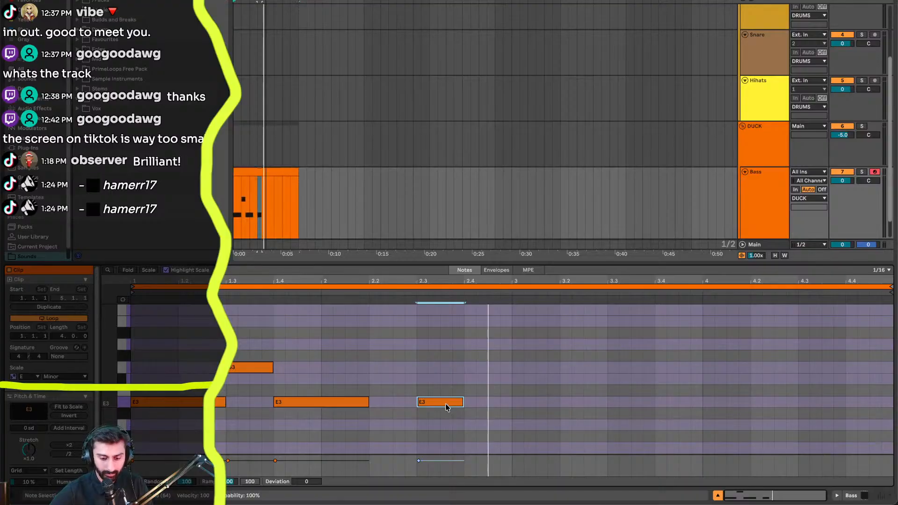
drag(445, 407, 440, 428)
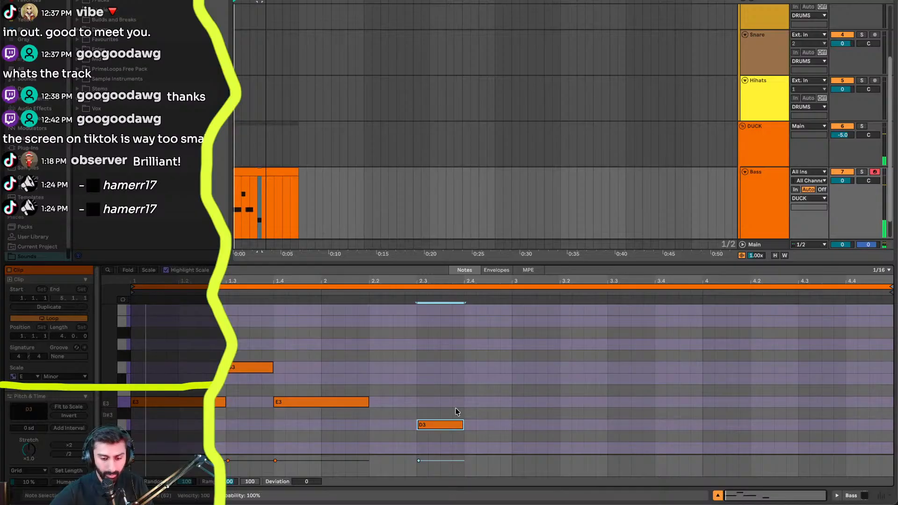
drag(461, 424, 489, 424)
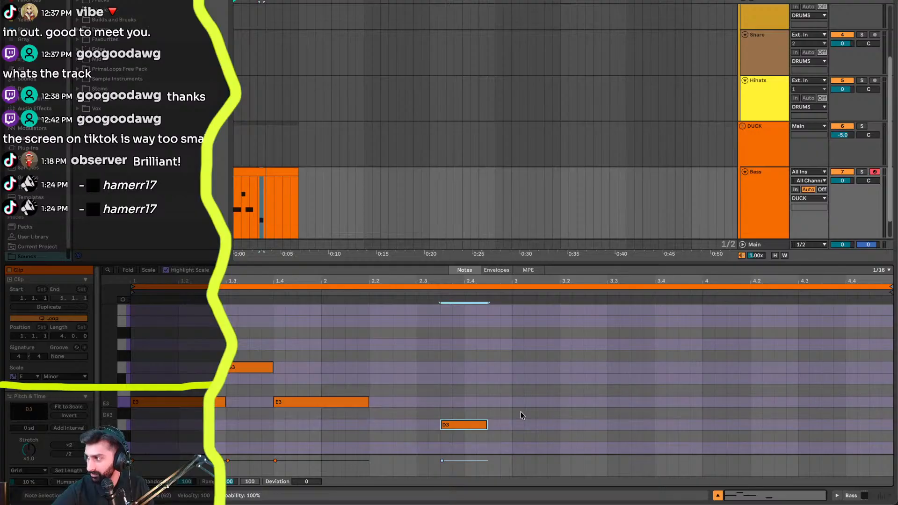
- Reopen the Bass track's Serum 2 effects, play the loop and add a Phaser after the Distortion
click(782, 215)
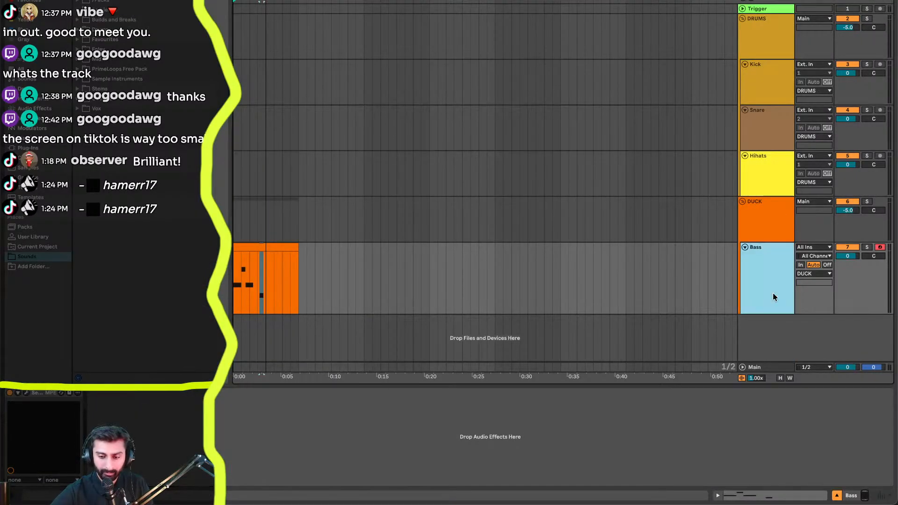
click(27, 393)
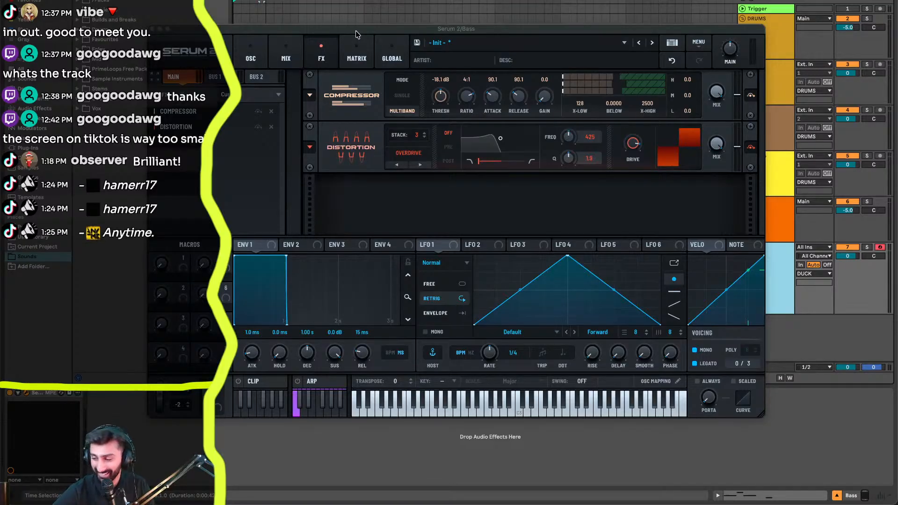
mouse_move(356, 34)
mouse_down()
mouse_move(341, 33)
mouse_move(353, 31)
mouse_up()
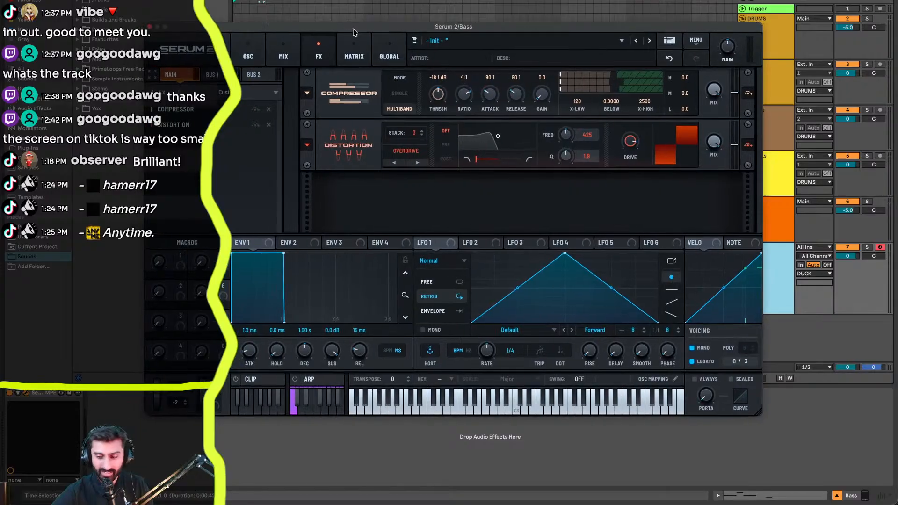
key(space)
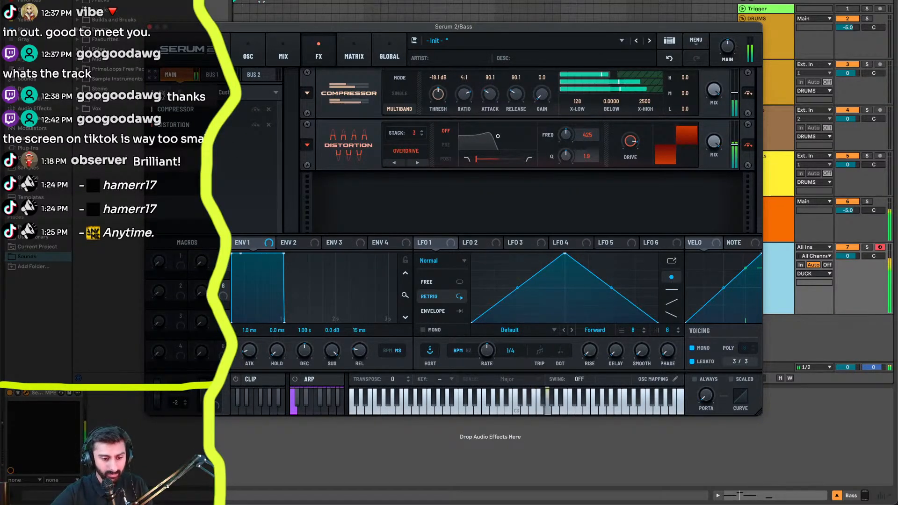
click(162, 93)
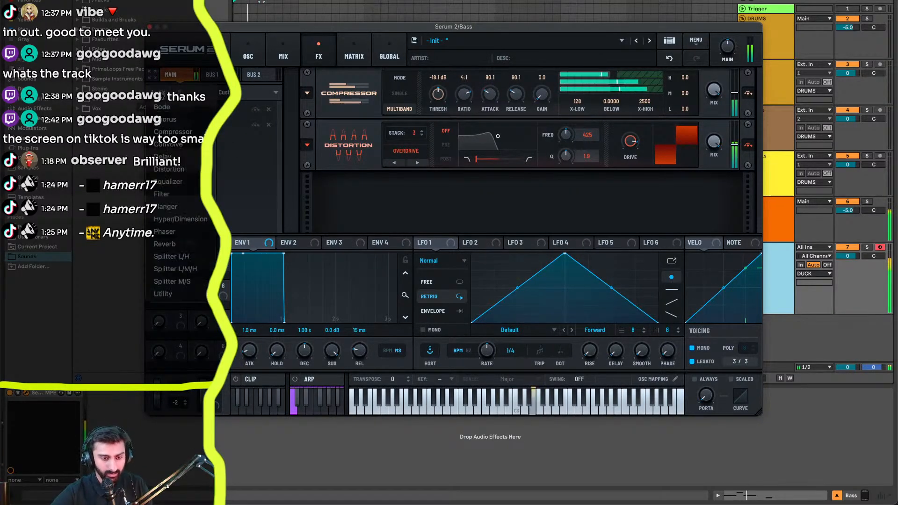
click(182, 228)
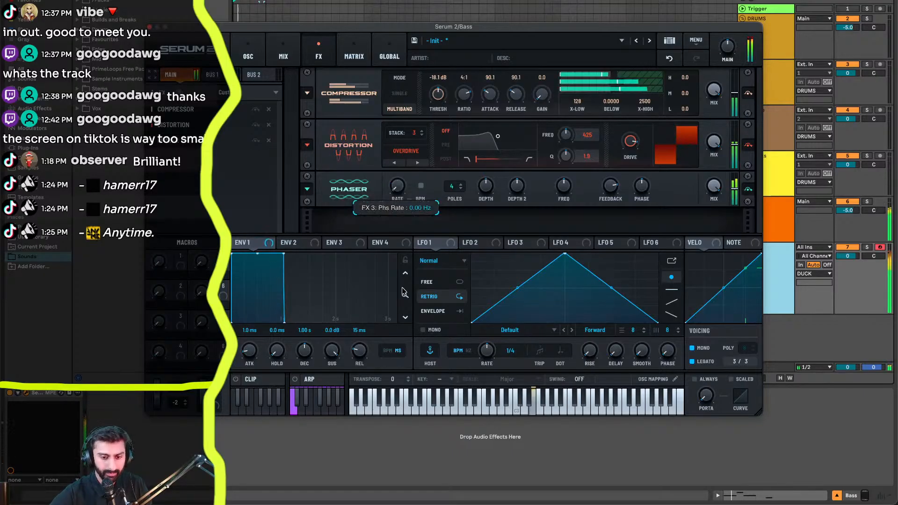
- Set the Phaser to 6 poles and assign Note modulation to its Depth, Depth 2 and Freq
click(462, 185)
click(462, 186)
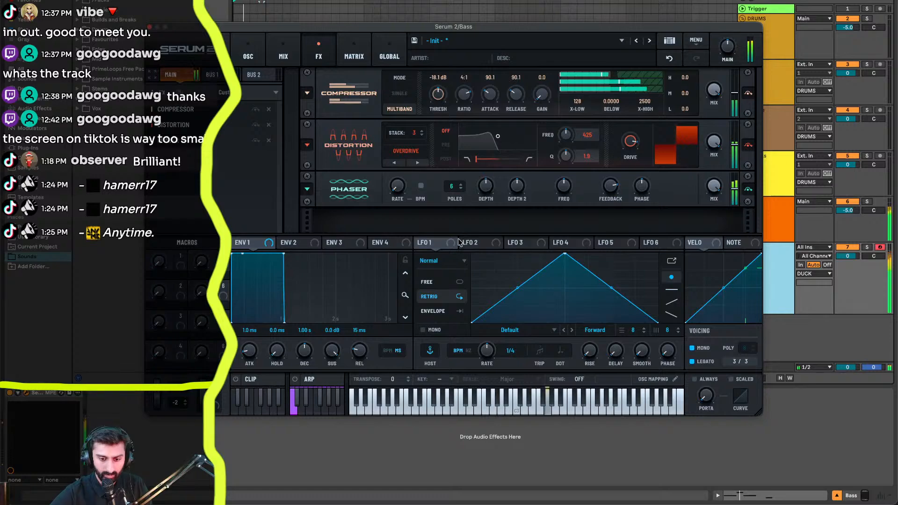
click(749, 245)
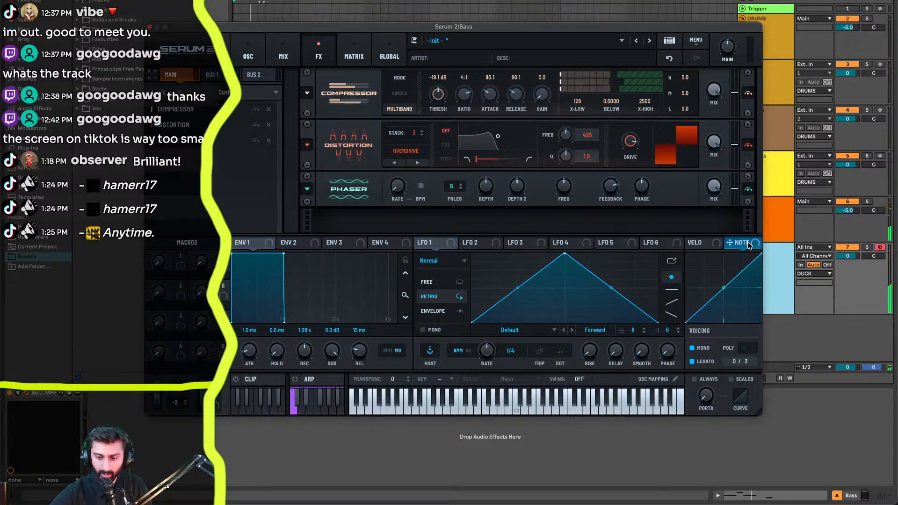
drag(751, 245, 487, 187)
drag(743, 243, 517, 186)
drag(749, 246, 565, 186)
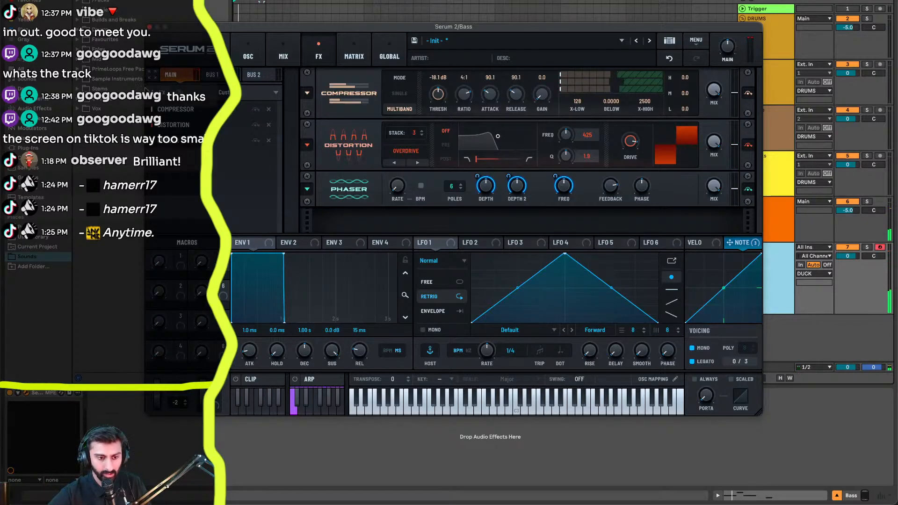
- Add a Reverb and a second Compressor after the Phaser, and set the Reverb type to Hall
click(162, 93)
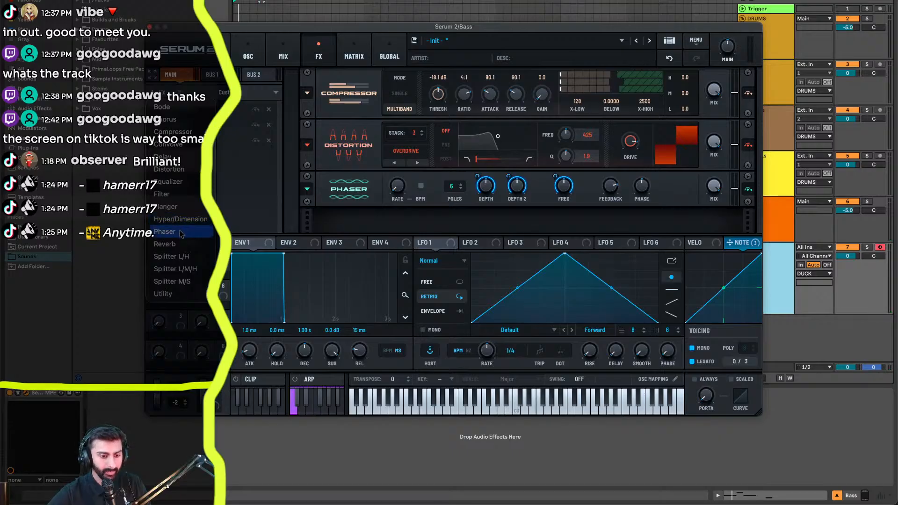
click(180, 244)
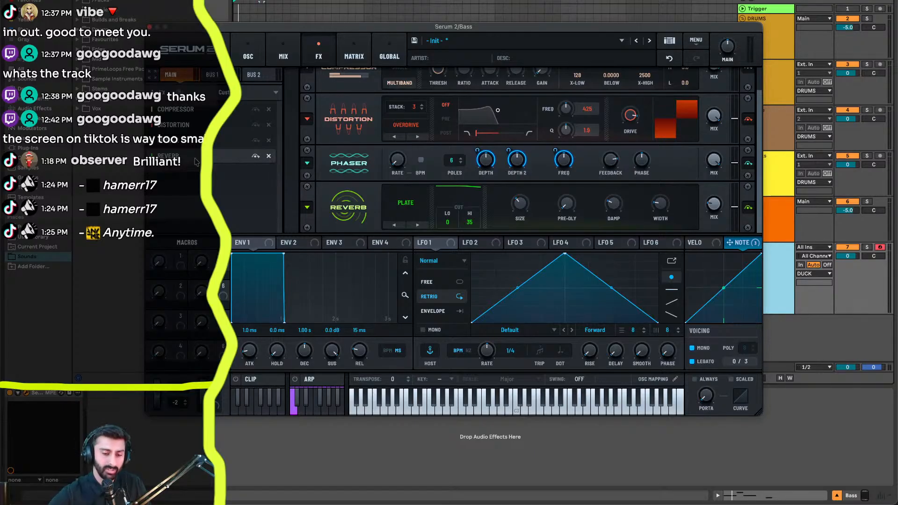
click(176, 92)
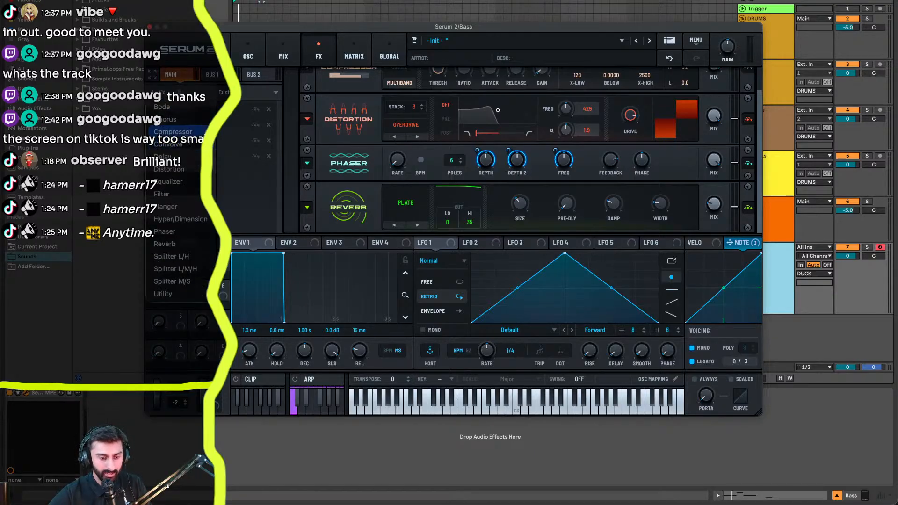
click(173, 131)
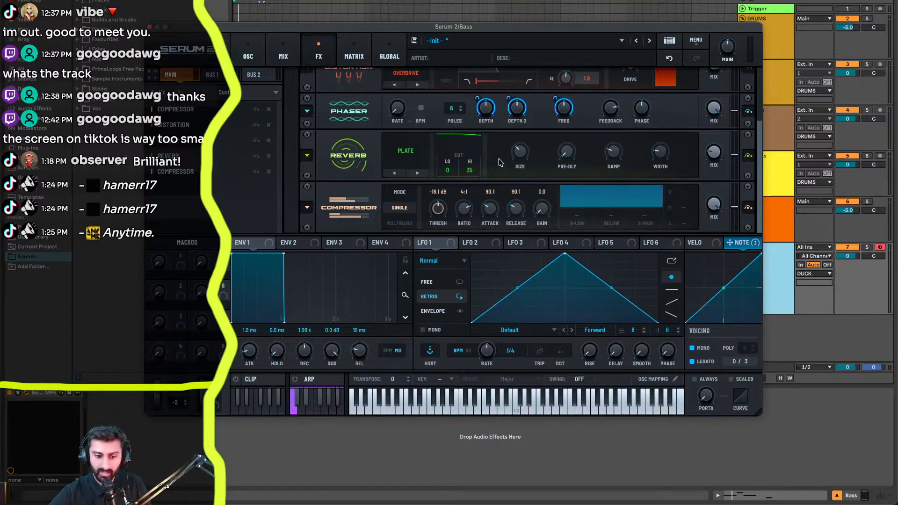
click(418, 172)
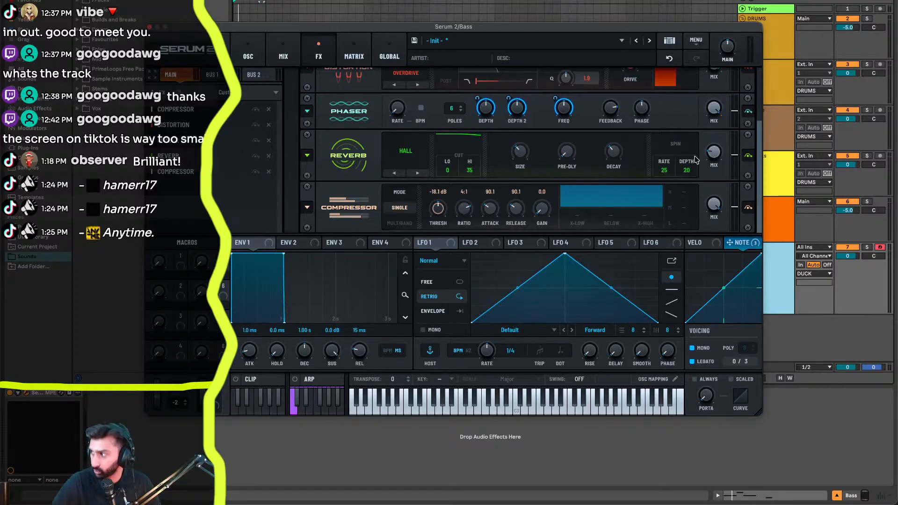
- Bypass the second Compressor and assign Env 1 to modulate the Reverb mix
key(space)
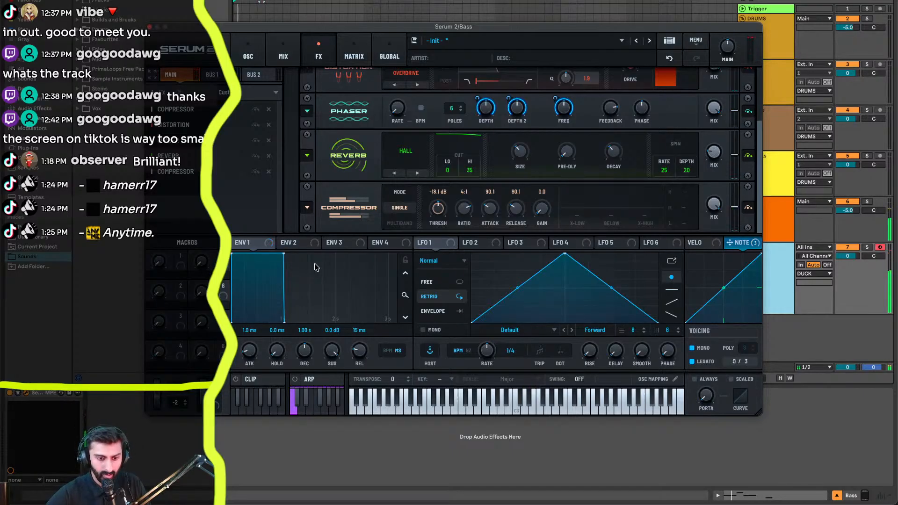
drag(262, 248, 746, 209)
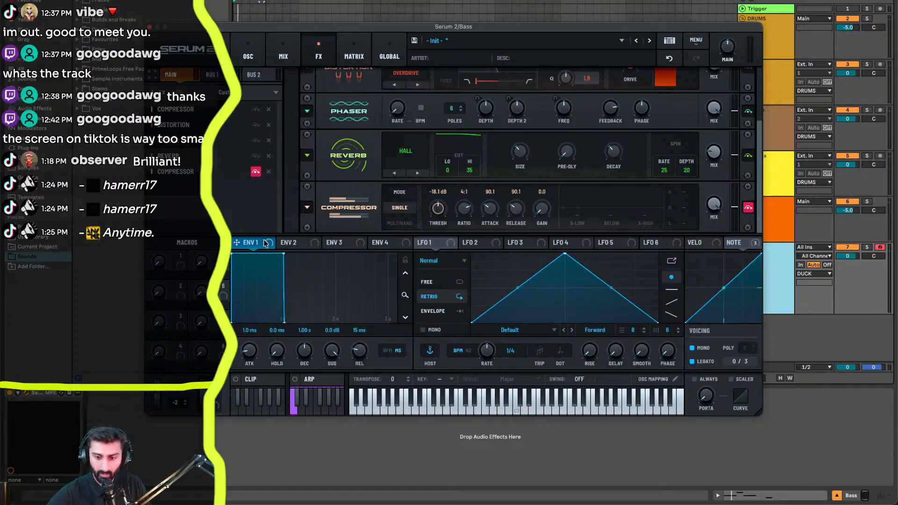
drag(264, 243, 713, 154)
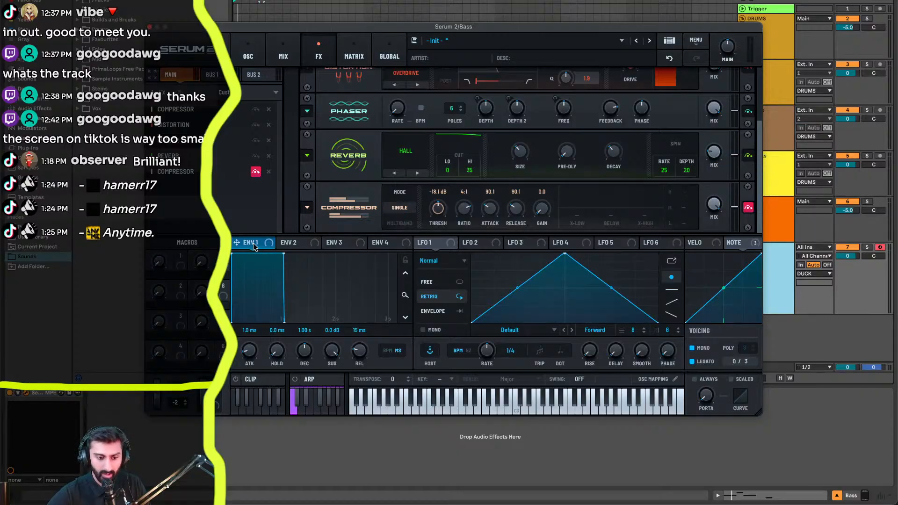
drag(237, 242, 692, 148)
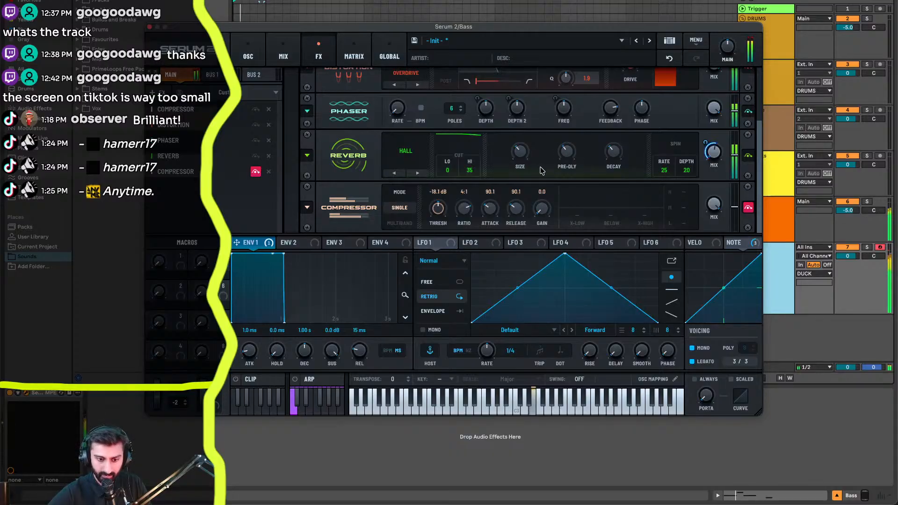
- Raise the Reverb's size and mix, reduce its decay, and set its high cut to 0 and low cut to 42
mouse_move(525, 144)
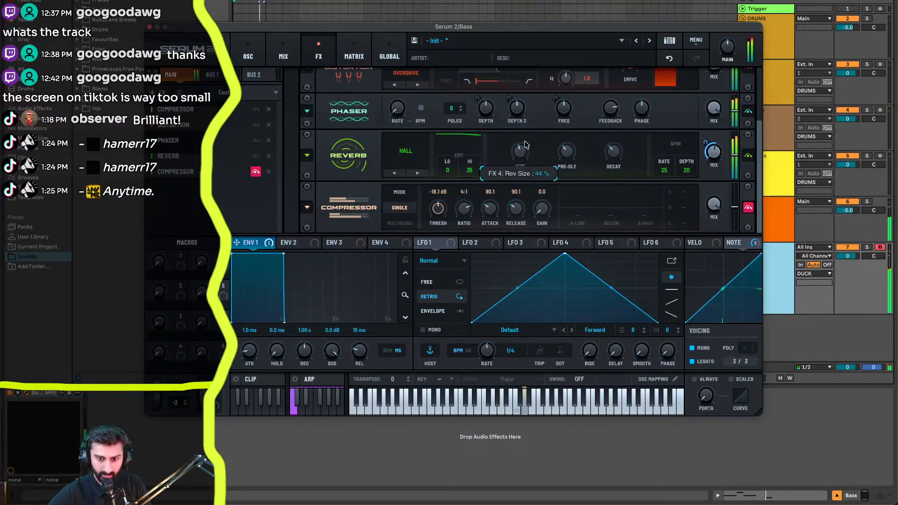
mouse_move(525, 145)
mouse_down()
mouse_move(530, 121)
mouse_move(526, 132)
mouse_up()
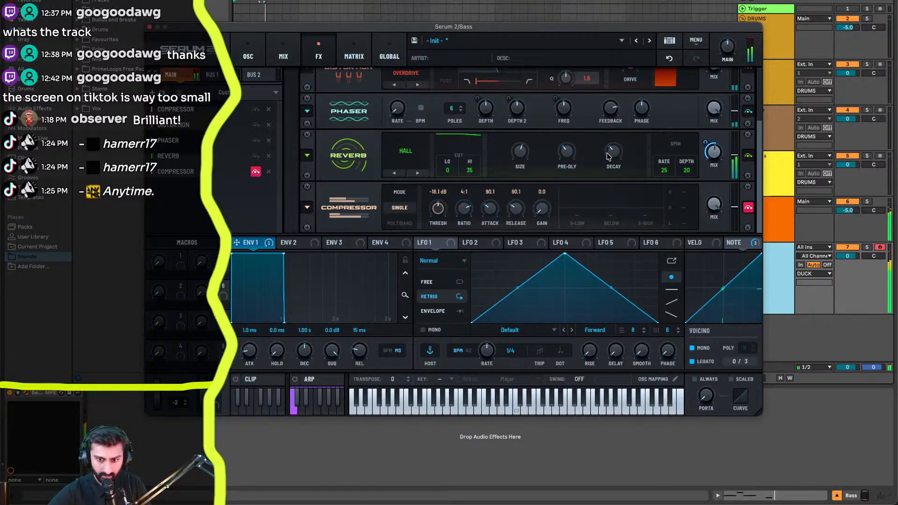
drag(612, 156, 610, 184)
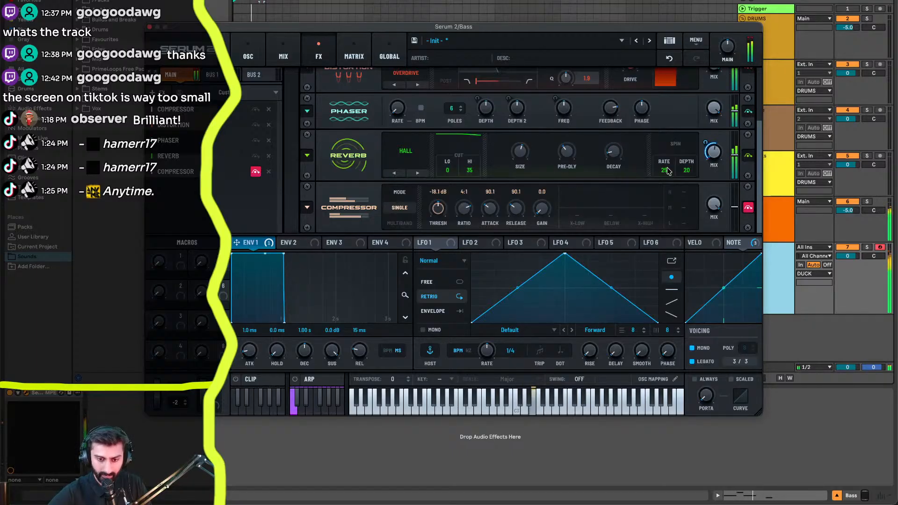
drag(470, 171, 470, 188)
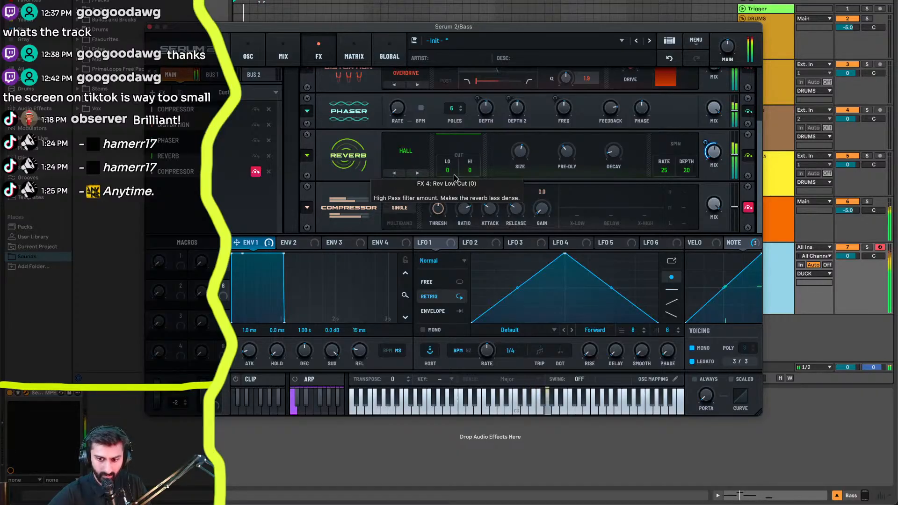
drag(713, 155, 714, 139)
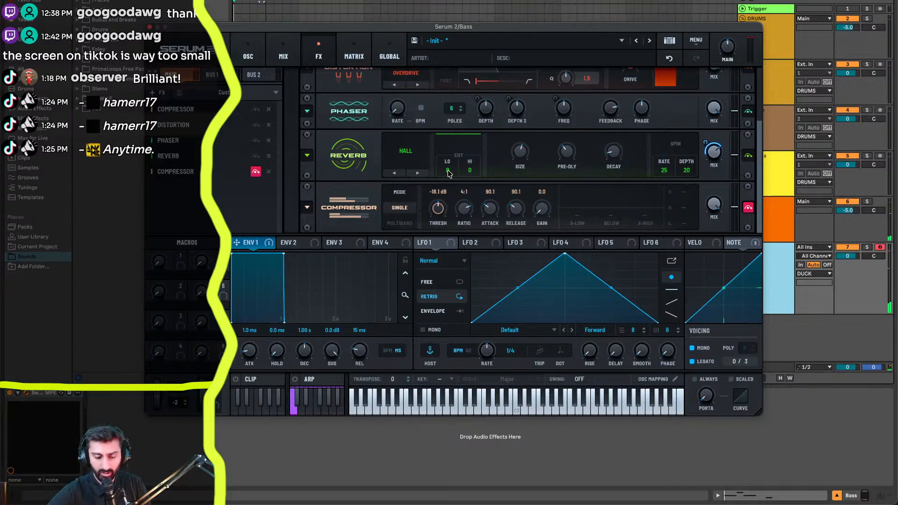
drag(448, 173, 460, 129)
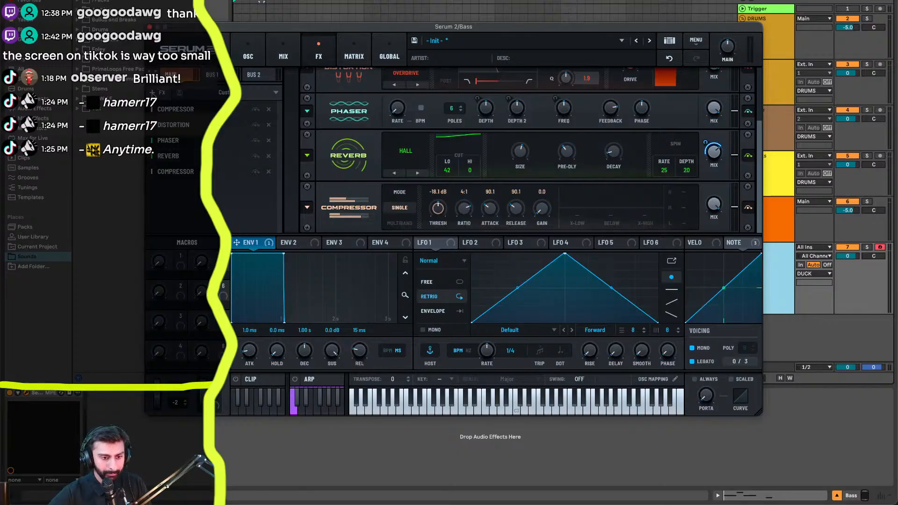
- Add an Equalizer at the end of the chain and make its high band a peak with 11.2 dB gain and Q 69
click(158, 93)
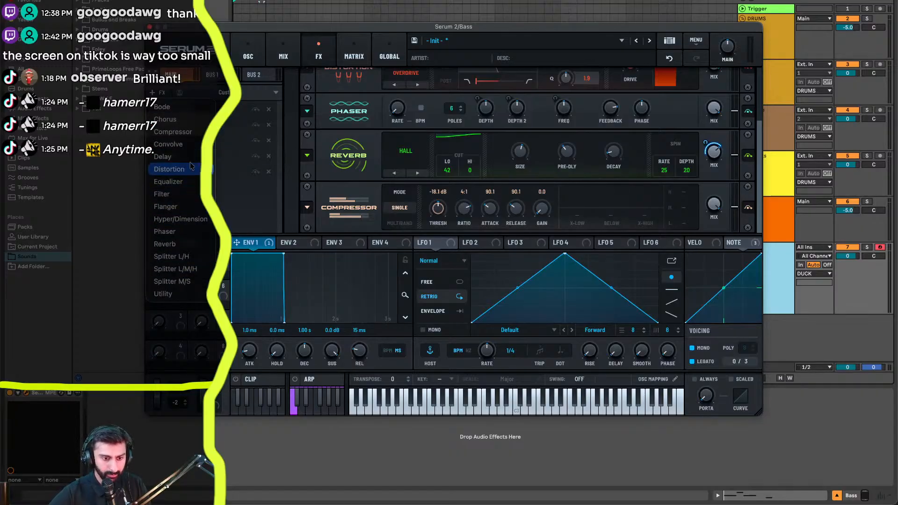
click(196, 186)
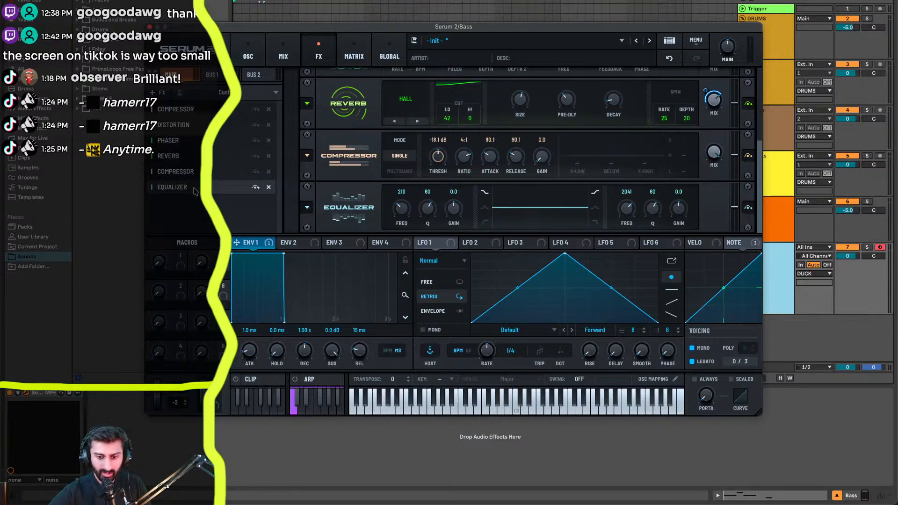
click(595, 207)
click(439, 242)
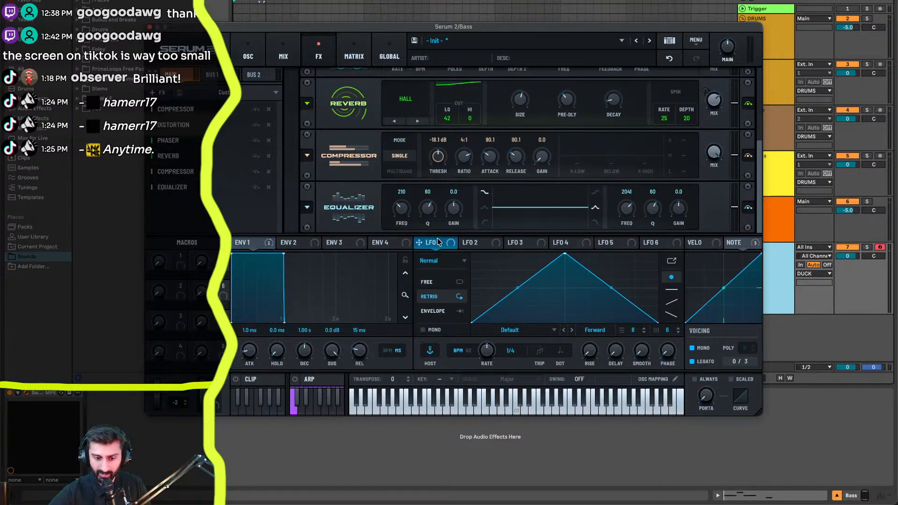
drag(678, 209, 653, 208)
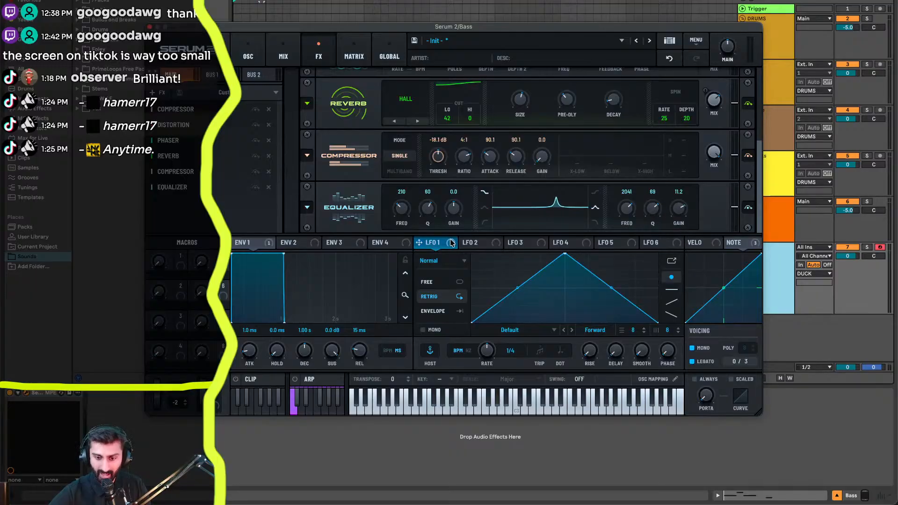
- Modulate the Equalizer's high-band frequency with LFO 1 at 1/16 and with Note, and set the band to 1959 Hz and 18.9 dB
drag(451, 243, 615, 214)
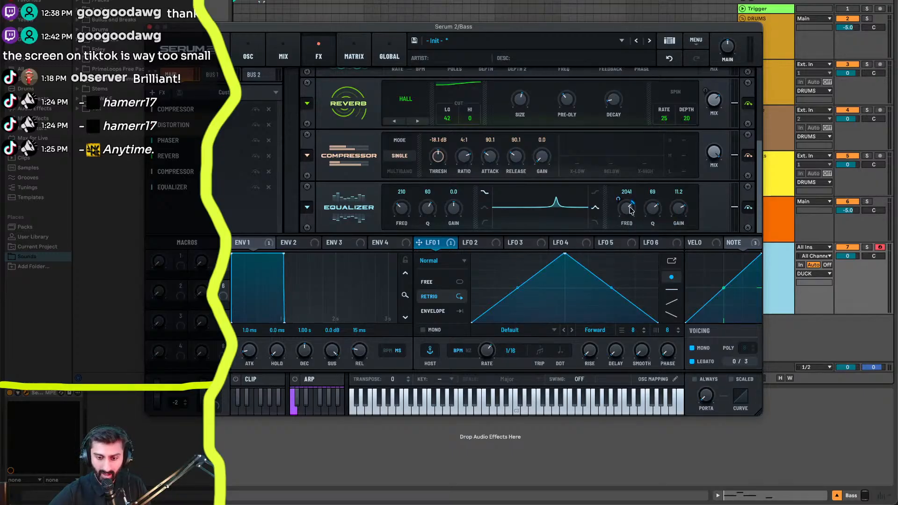
mouse_move(621, 217)
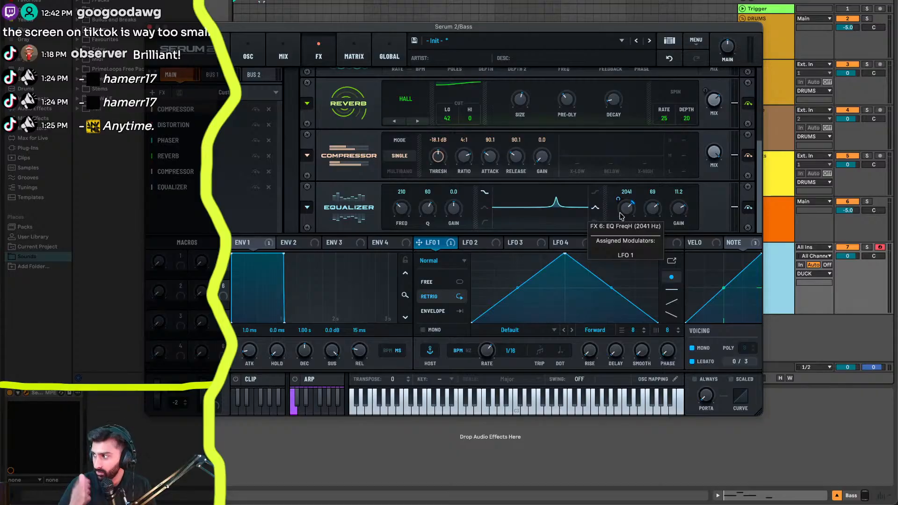
mouse_move(621, 216)
mouse_down()
mouse_move(623, 206)
mouse_move(625, 221)
mouse_up()
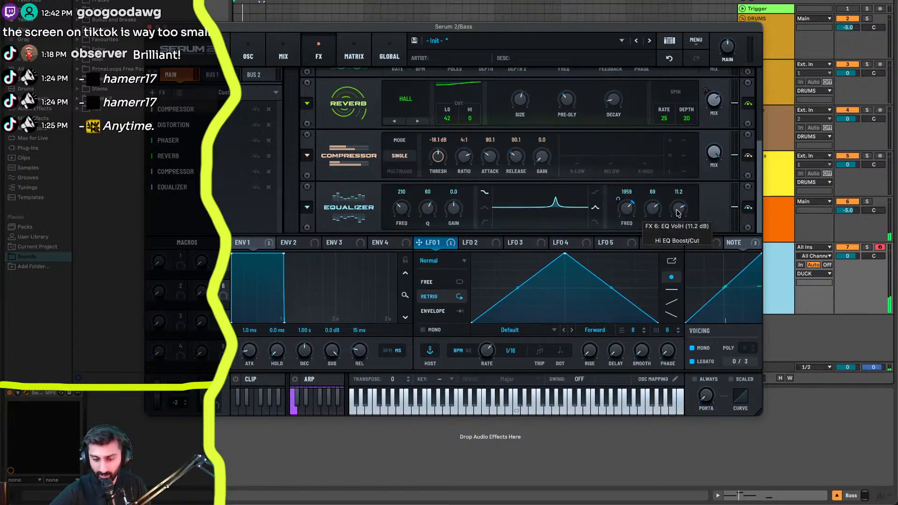
drag(678, 213, 676, 193)
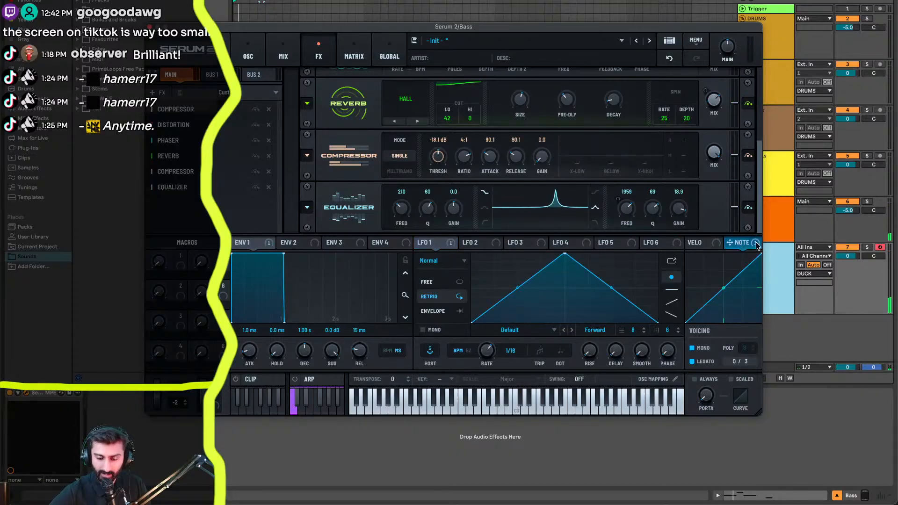
drag(753, 247, 627, 155)
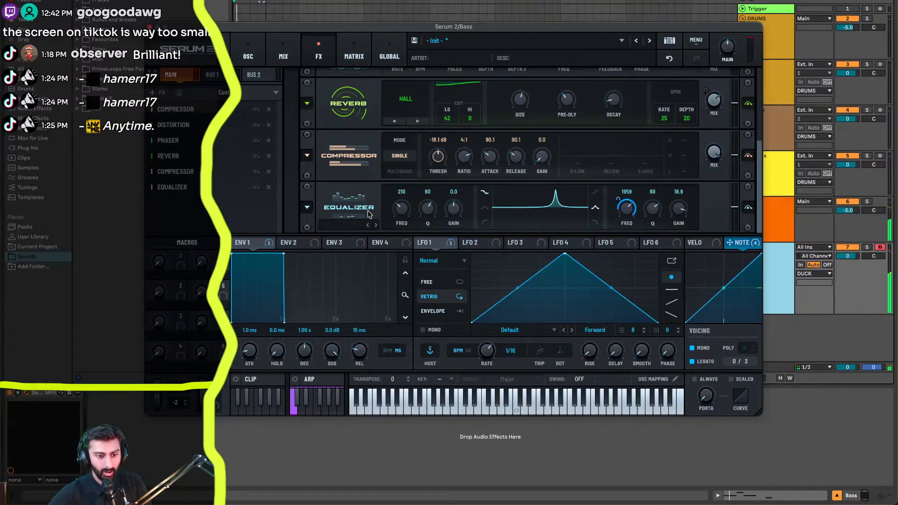
- Try the Equalizer earlier in the effects chain, ending between the first Compressor and the Distortion
drag(187, 189, 216, 160)
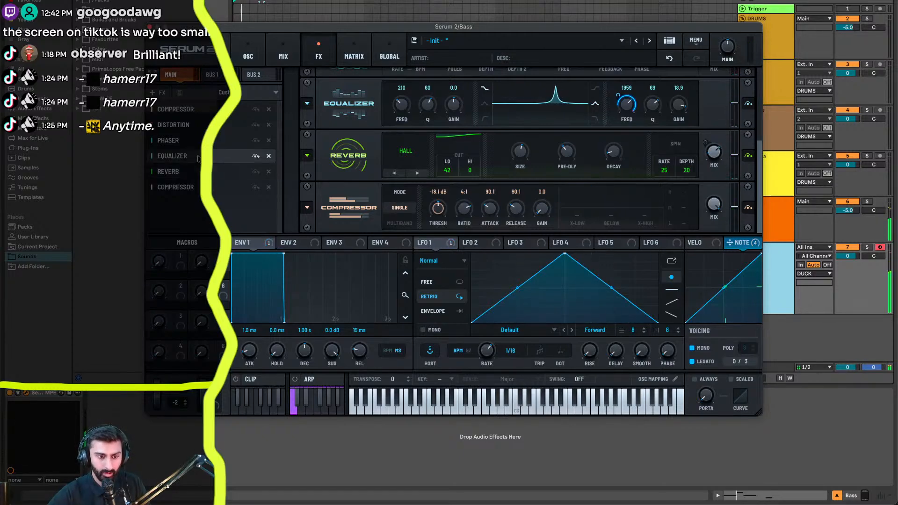
drag(211, 157, 206, 110)
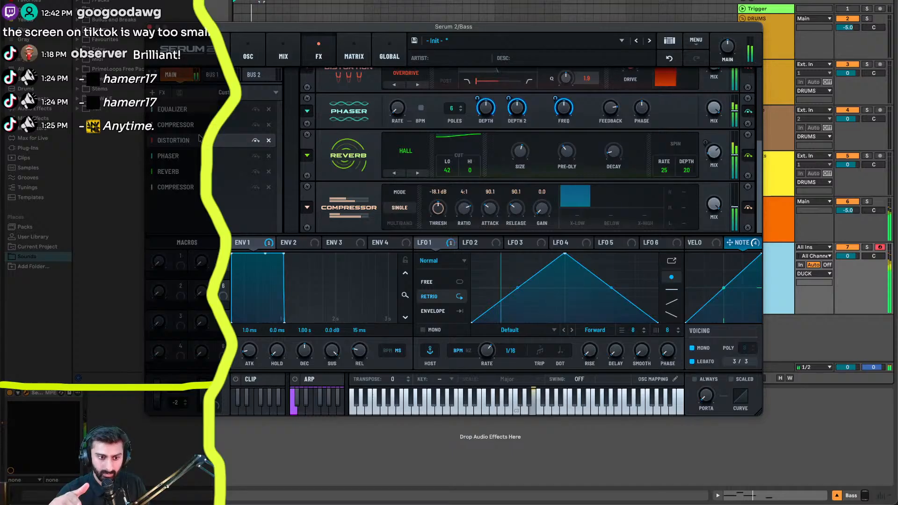
drag(194, 113, 293, 140)
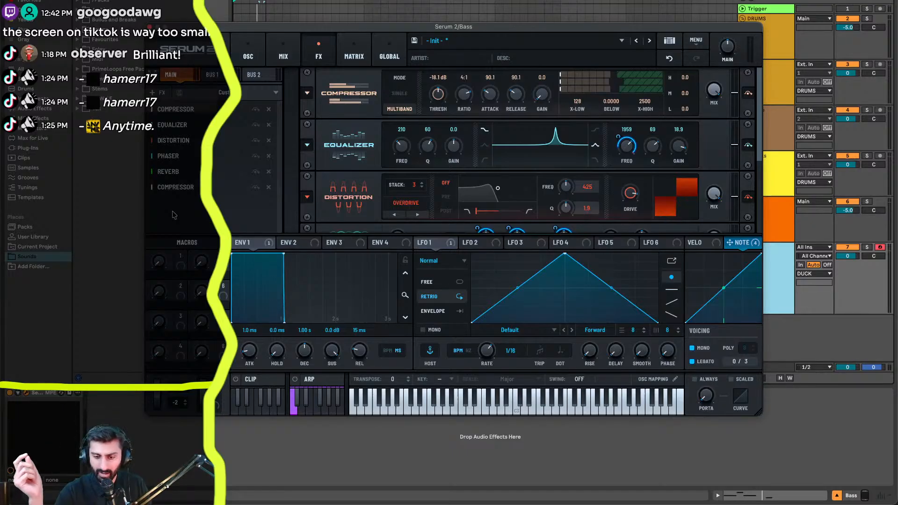
- Play the bass loop to compare its sound with the Equalizer bypassed and enabled
key(space)
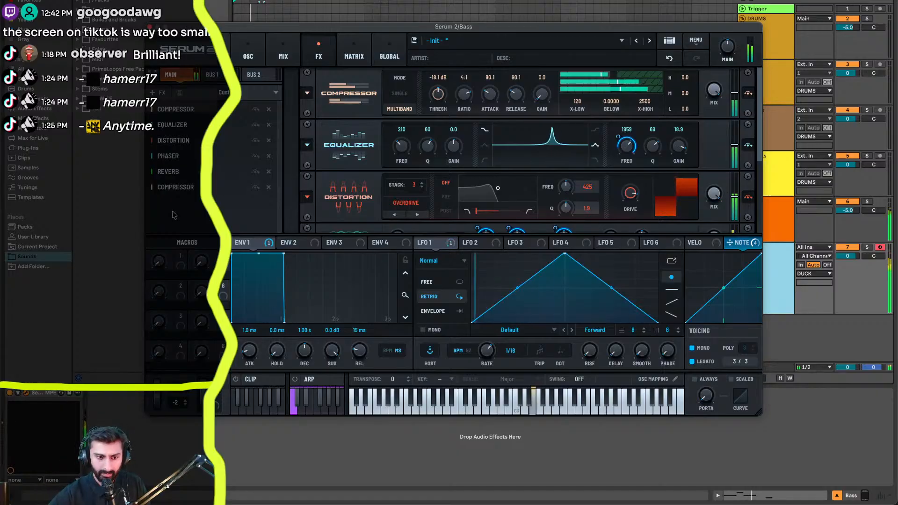
key(space)
click(256, 124)
key(space)
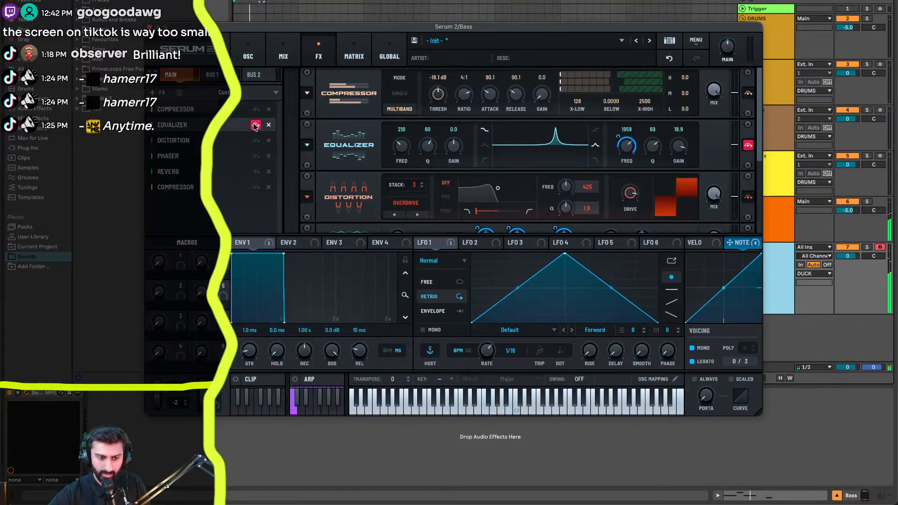
click(255, 125)
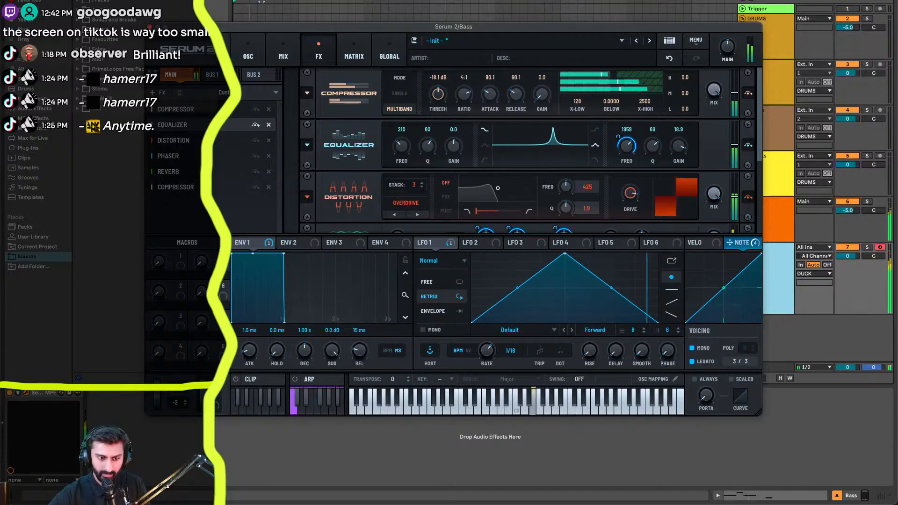
- Move the Equalizer between the Distortion and the Phaser and play the loop
key(space)
drag(214, 129, 213, 157)
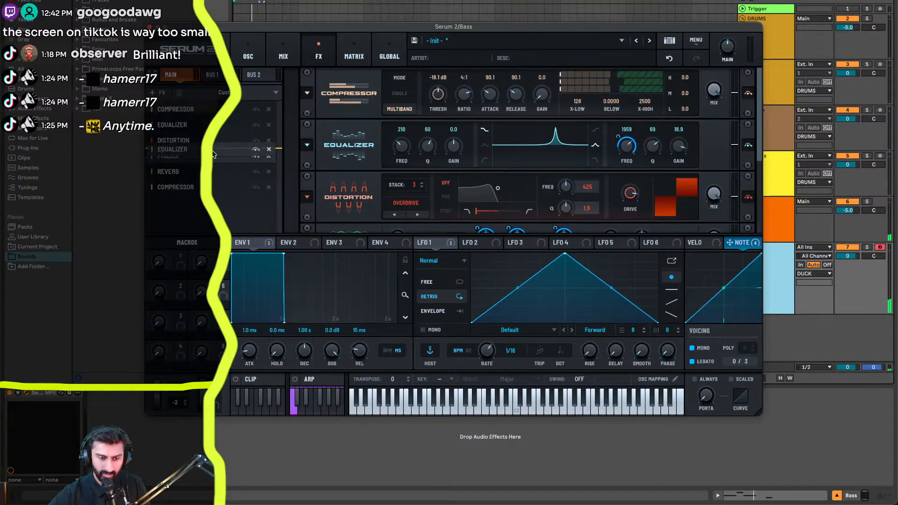
key(space)
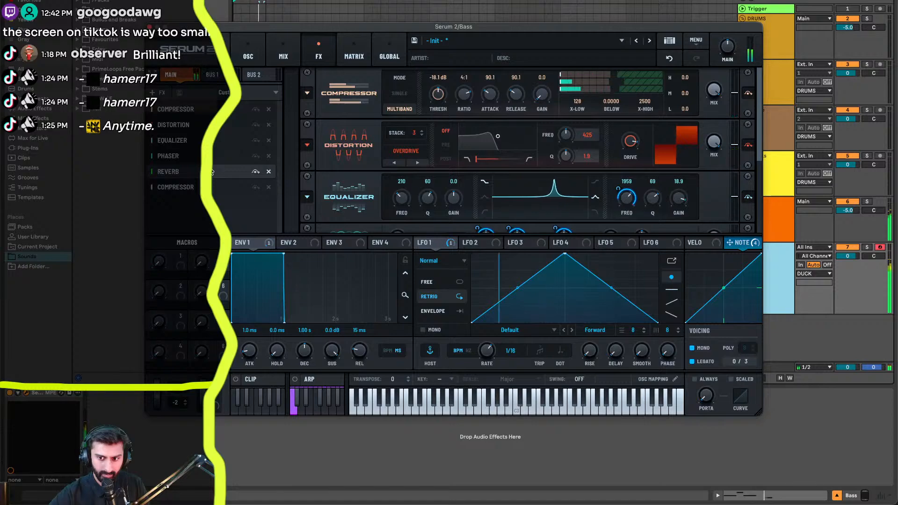
- Set the Compressor after the Reverb to Multiband with a gain of 9.4, and adjust ENV 1's modulation of the Reverb mix
key(space)
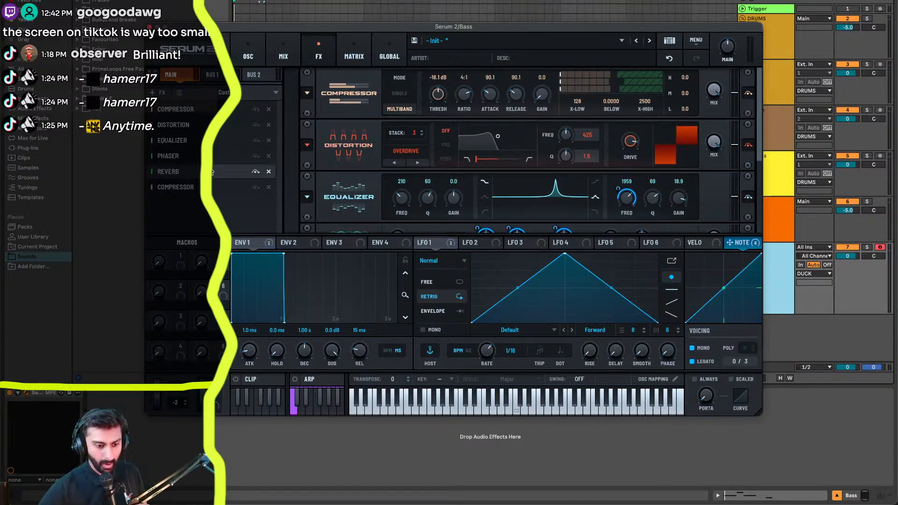
click(160, 93)
click(172, 131)
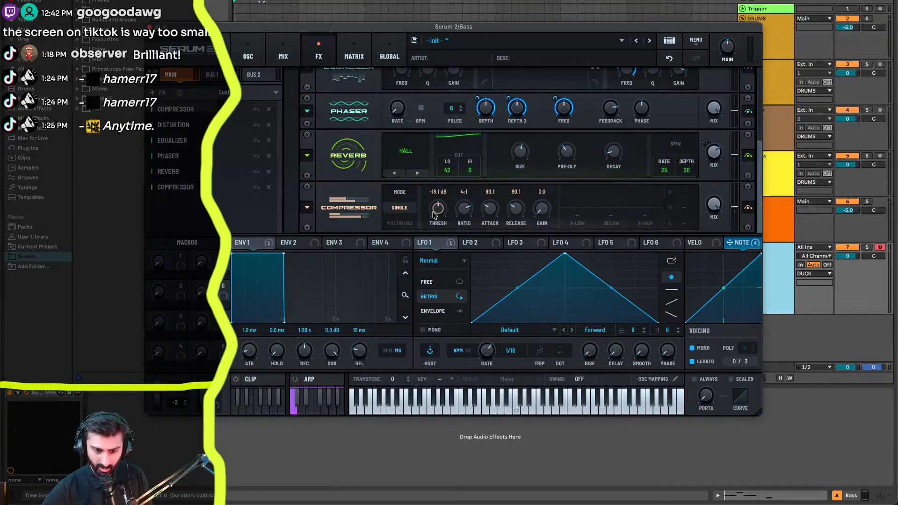
click(400, 223)
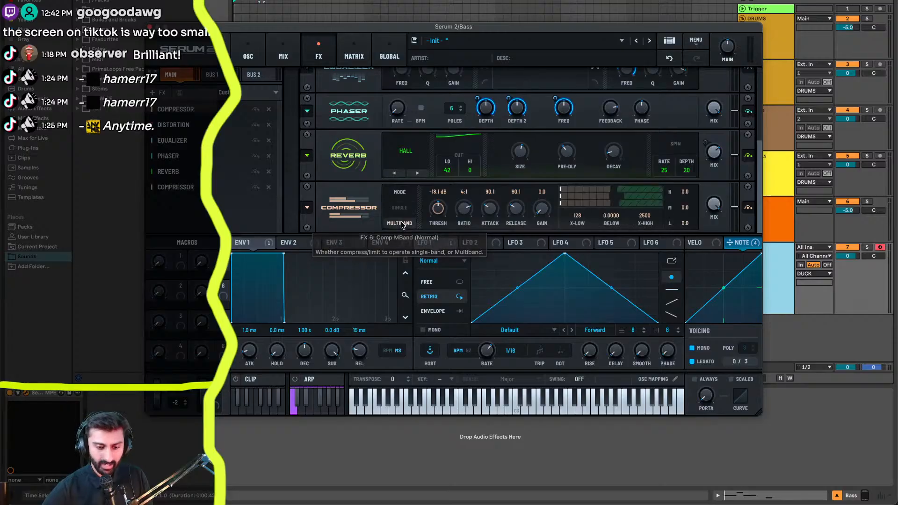
drag(544, 212, 547, 185)
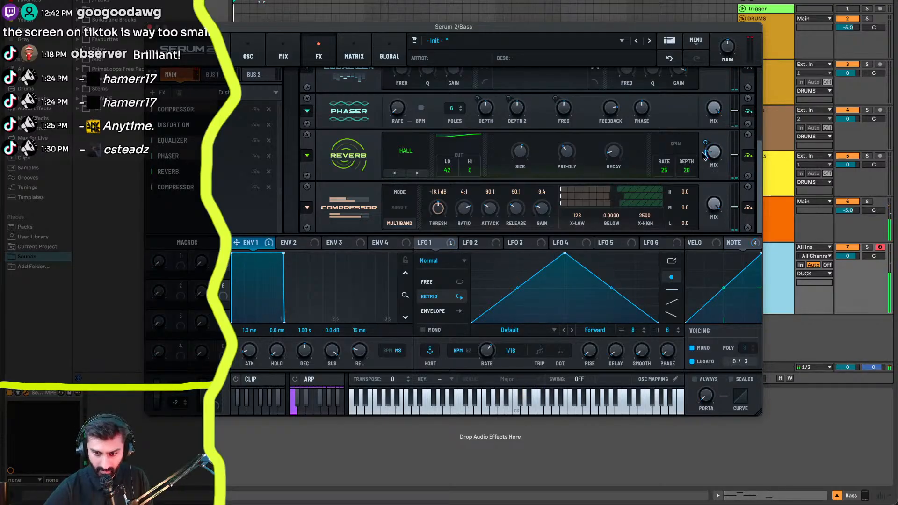
drag(705, 140, 716, 116)
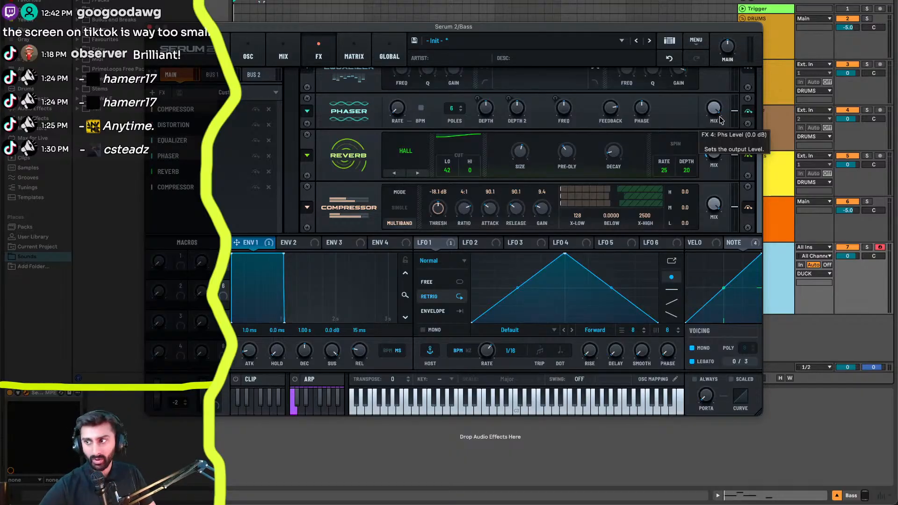
key(space)
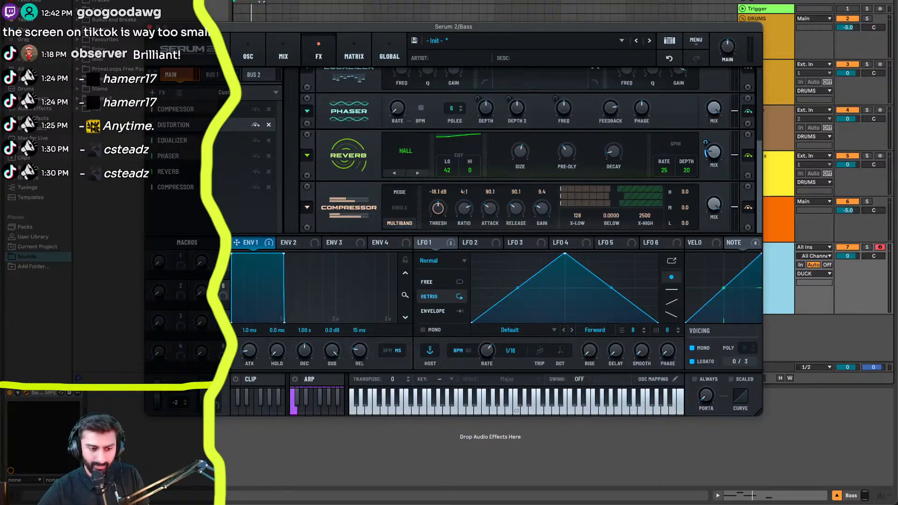
click(159, 93)
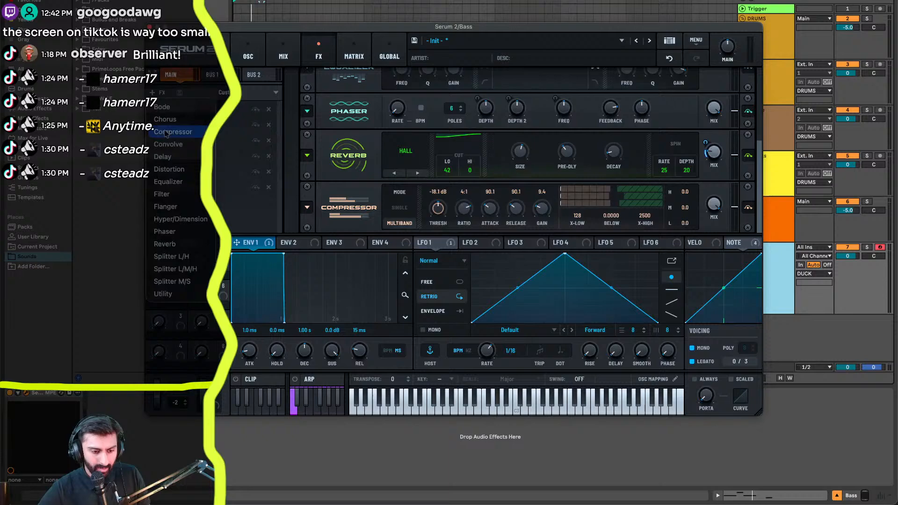
click(192, 280)
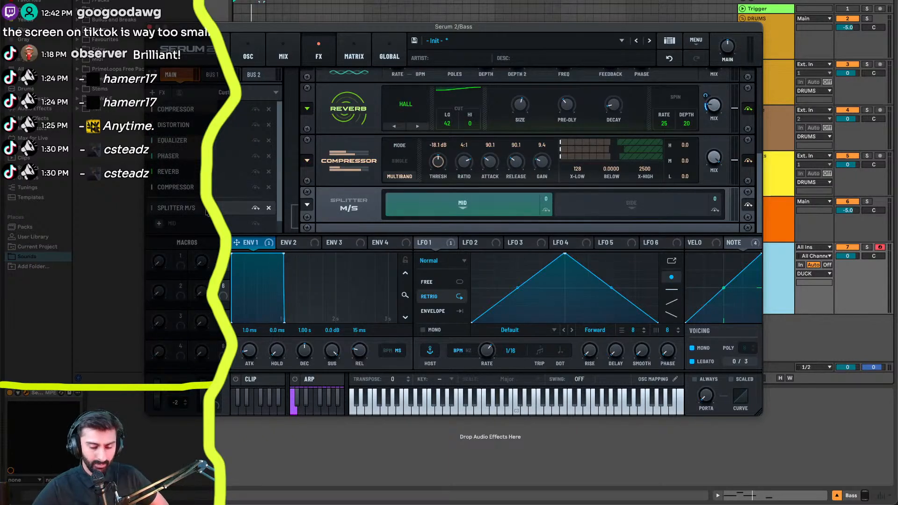
click(658, 207)
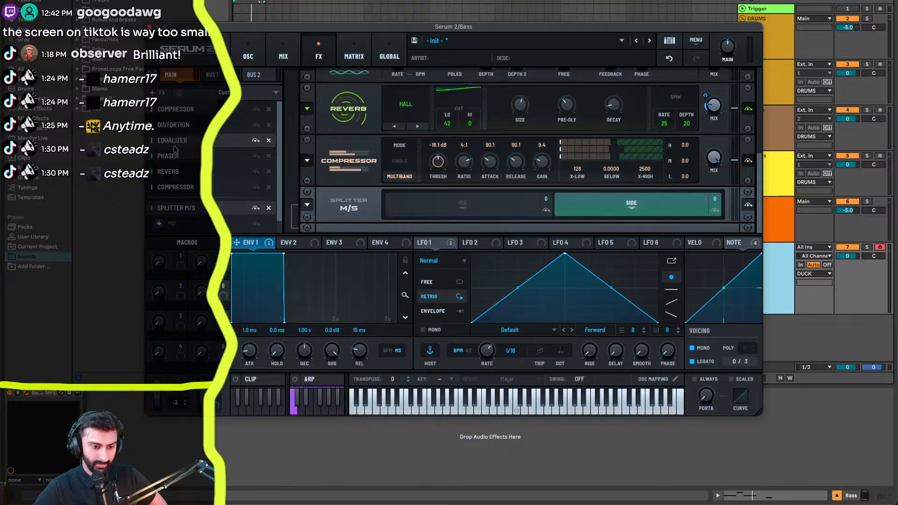
click(268, 208)
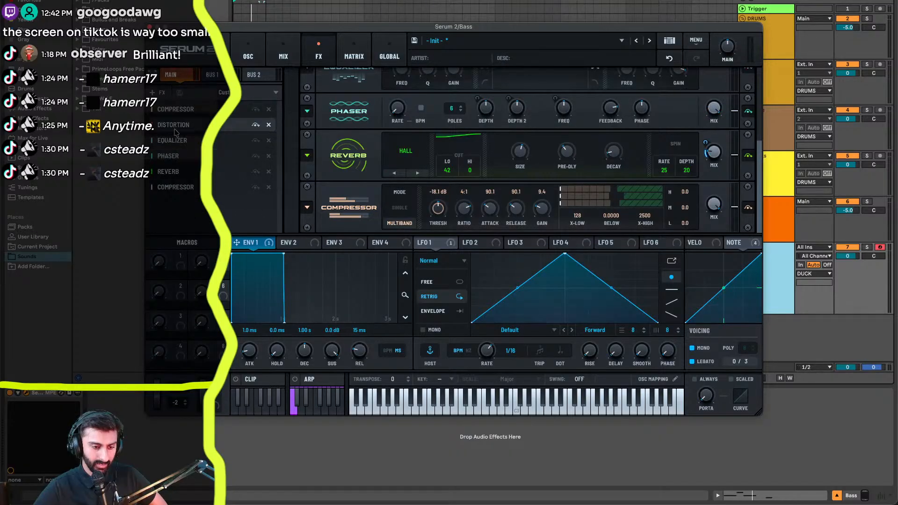
- Add a Splitter M/S at the end of the effects chain, move the Equalizer into its Side branch, and play the loop
click(181, 143)
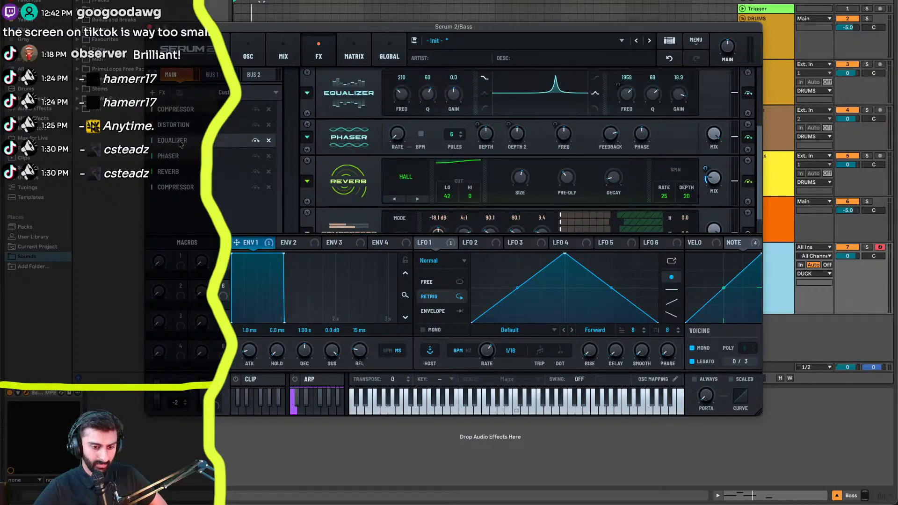
click(160, 96)
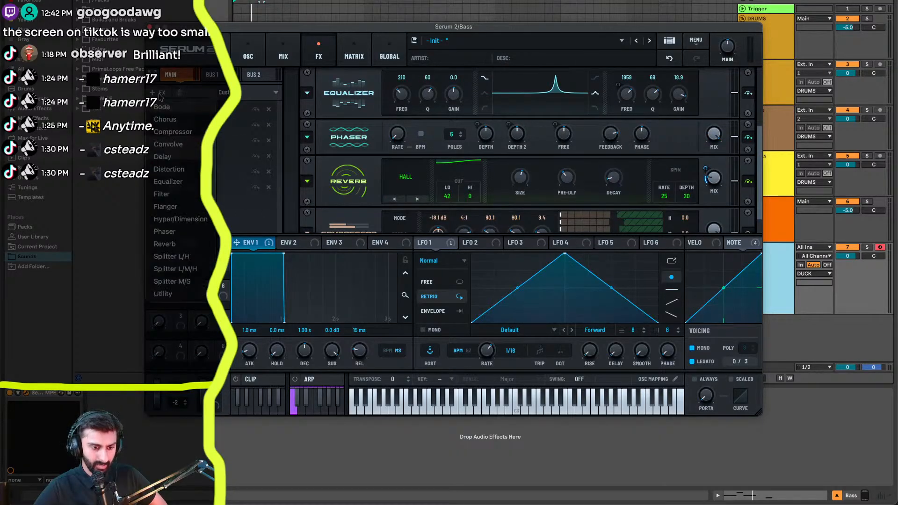
click(198, 281)
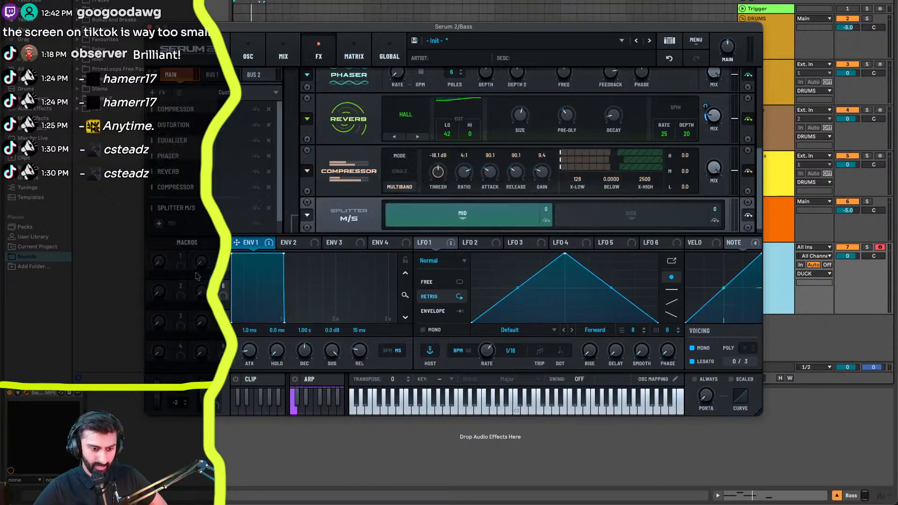
scroll(183, 234, down, 1)
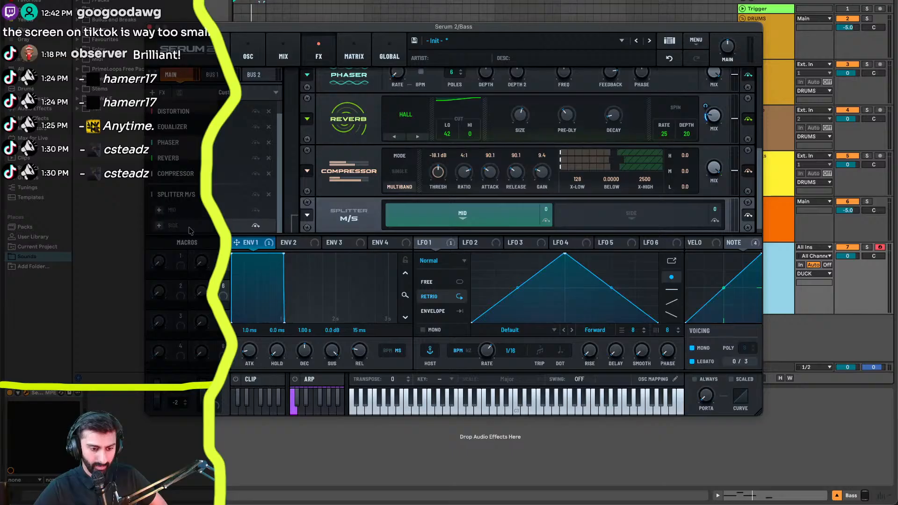
click(189, 227)
click(187, 130)
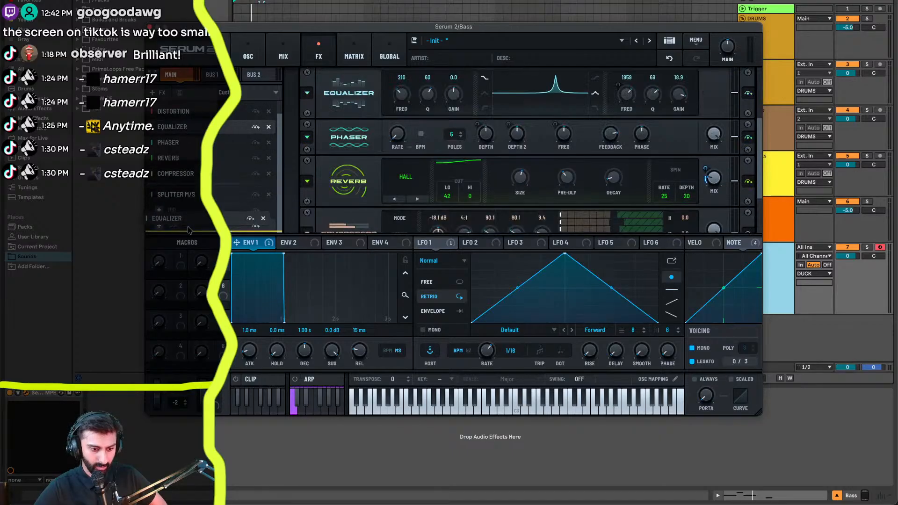
drag(192, 230, 171, 210)
key(space)
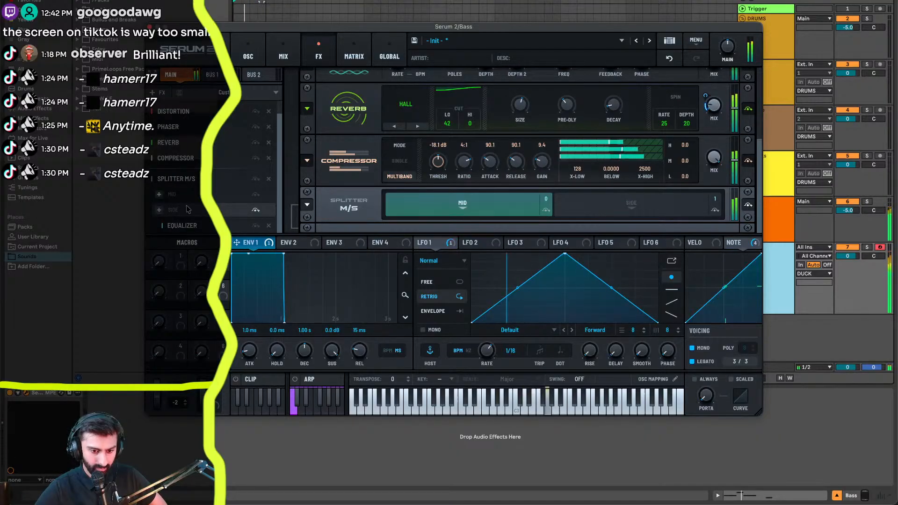
key(space)
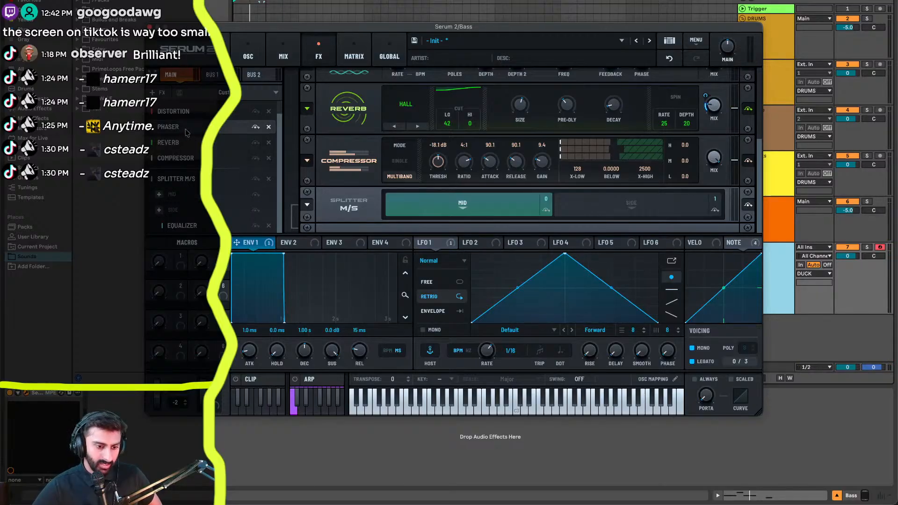
- Try the Phaser and Reverb inside the splitter's Side branch ahead of the Equalizer, and undo the moves
drag(186, 133, 194, 216)
drag(185, 130, 196, 216)
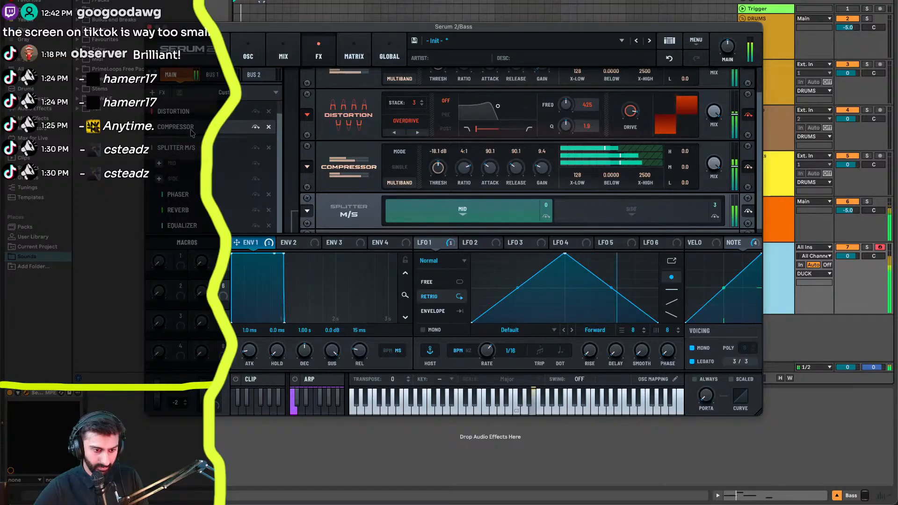
click(669, 58)
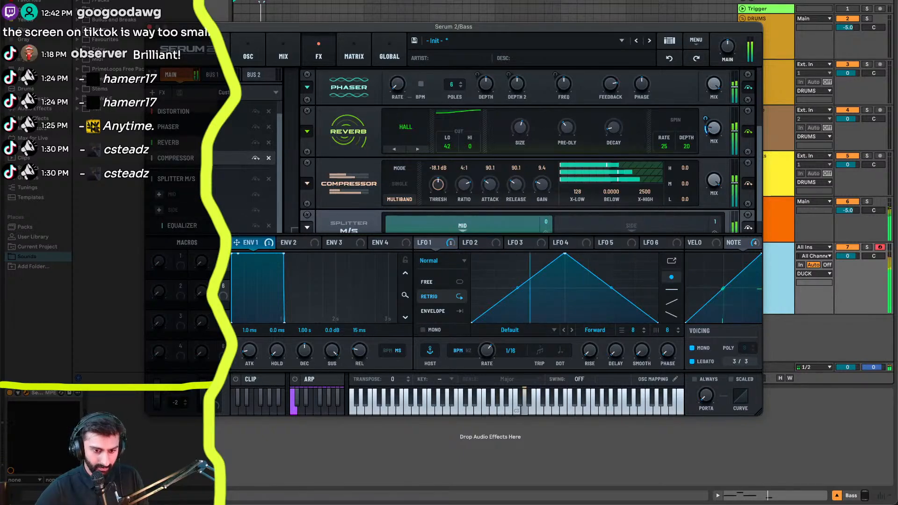
- Modulate the side Equalizer's high-band gain with ENV 1, reset its base gain to 0.0 dB, and adjust the modulation depth
click(189, 228)
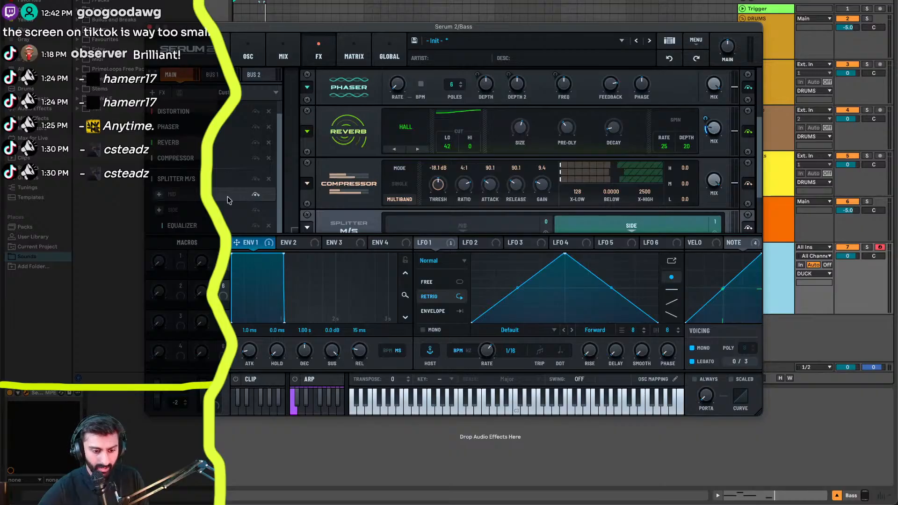
click(214, 227)
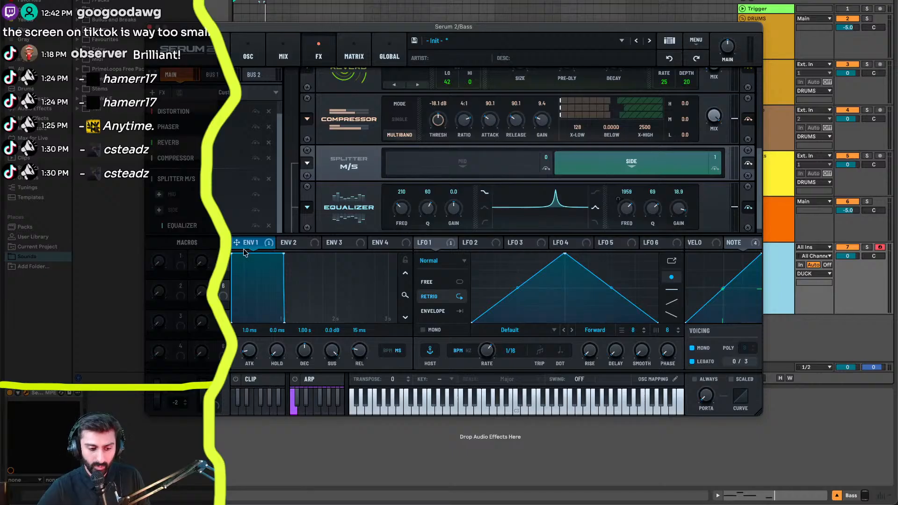
drag(269, 249, 571, 241)
drag(499, 207, 679, 205)
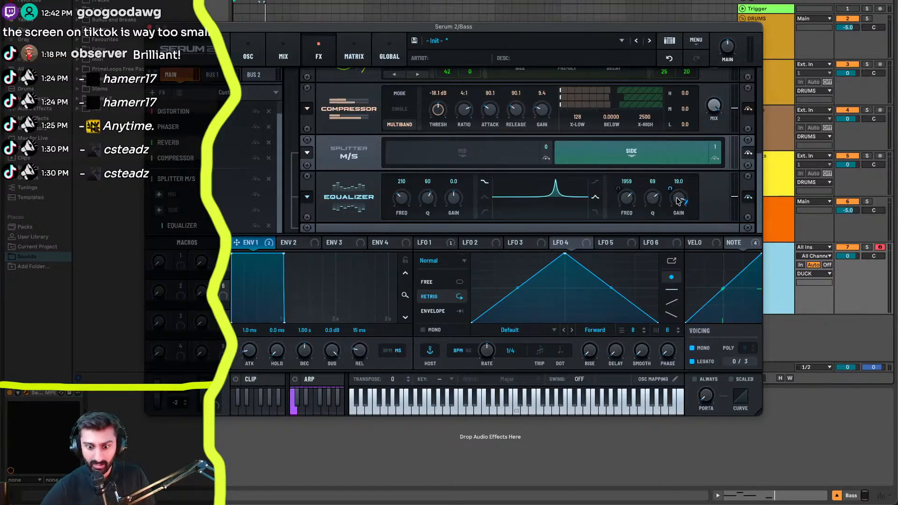
drag(680, 201, 676, 248)
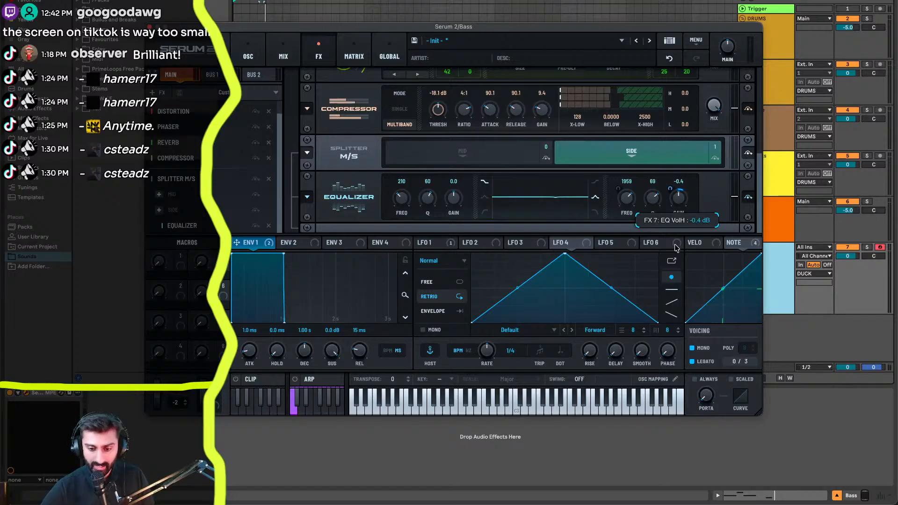
double_click(675, 189)
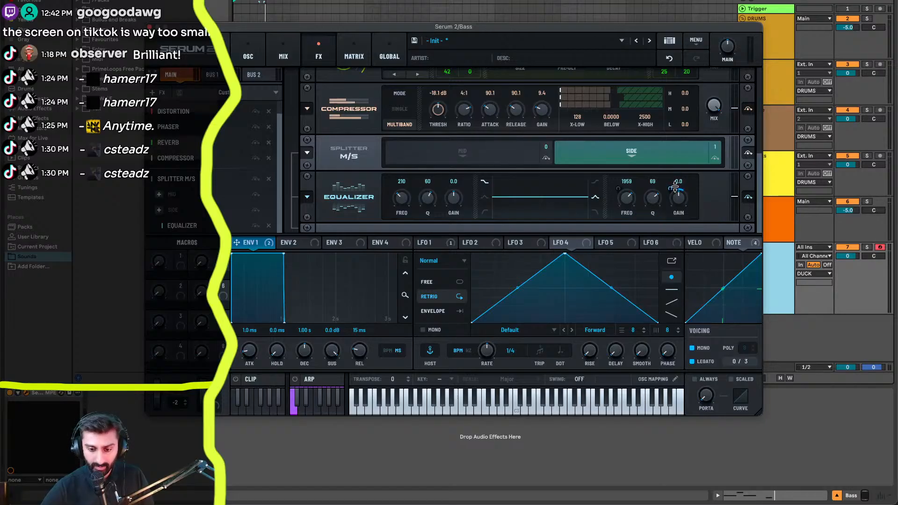
drag(670, 188, 666, 169)
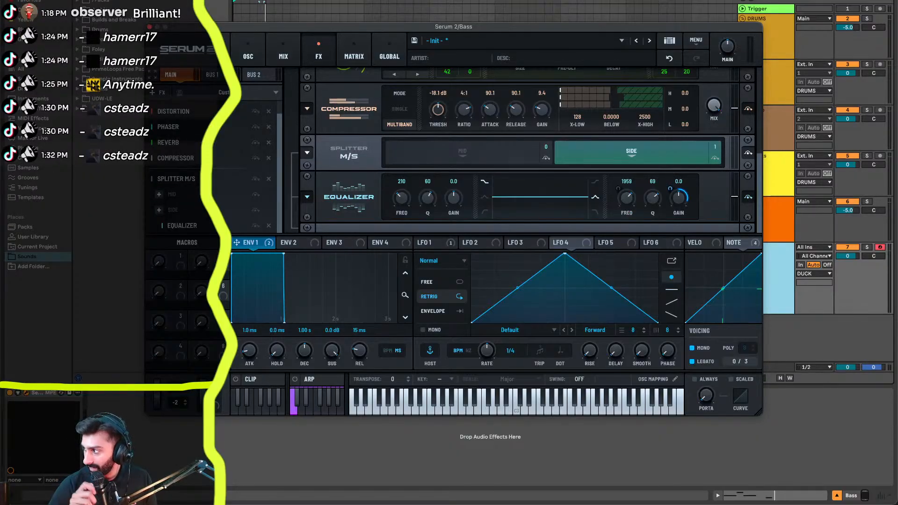
key(space)
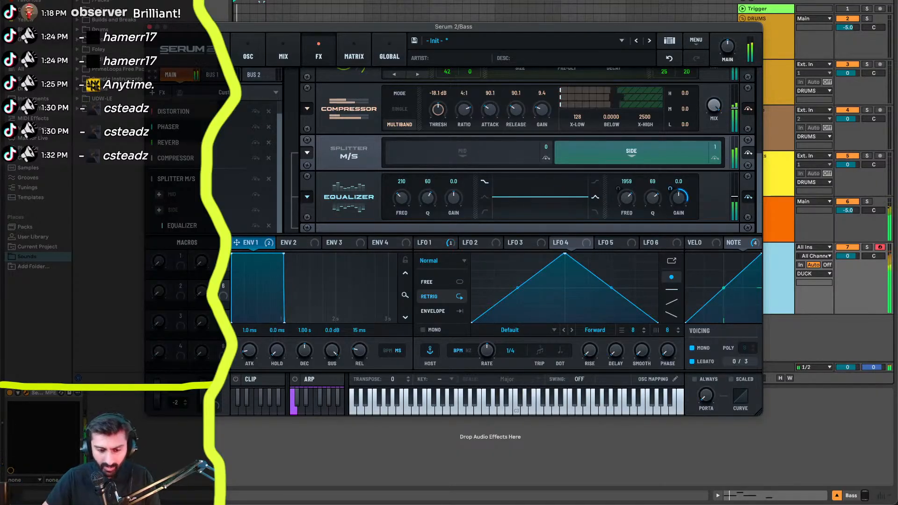
- Try a Delay after the Equalizer in the splitter's Side branch with the right-channel offset at 1.018, and remove it
click(163, 94)
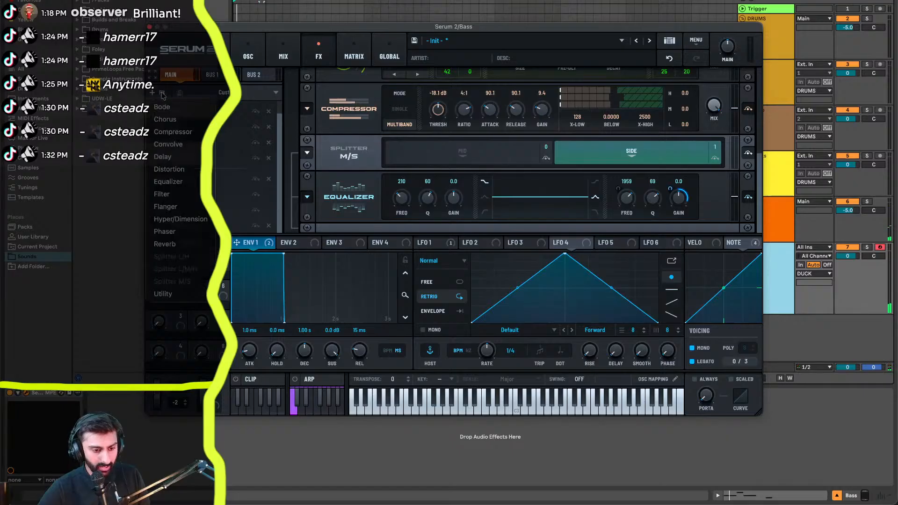
click(187, 159)
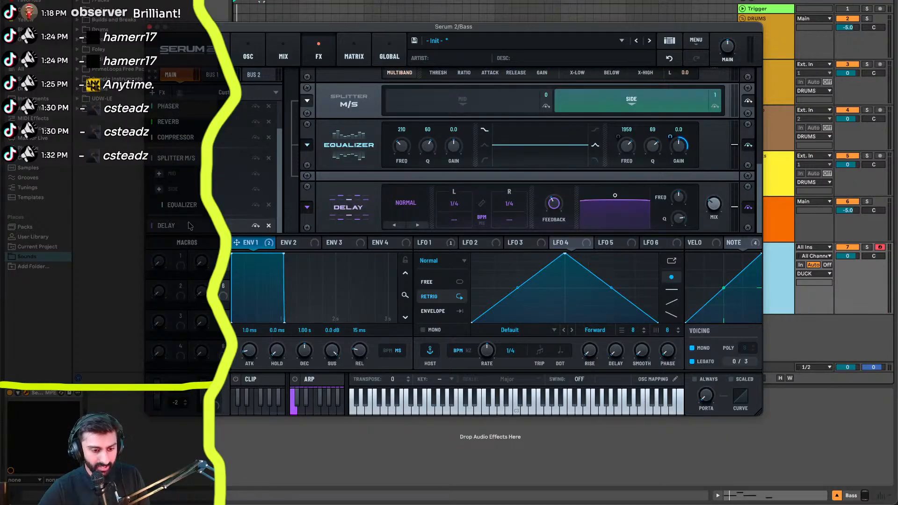
drag(190, 226, 200, 208)
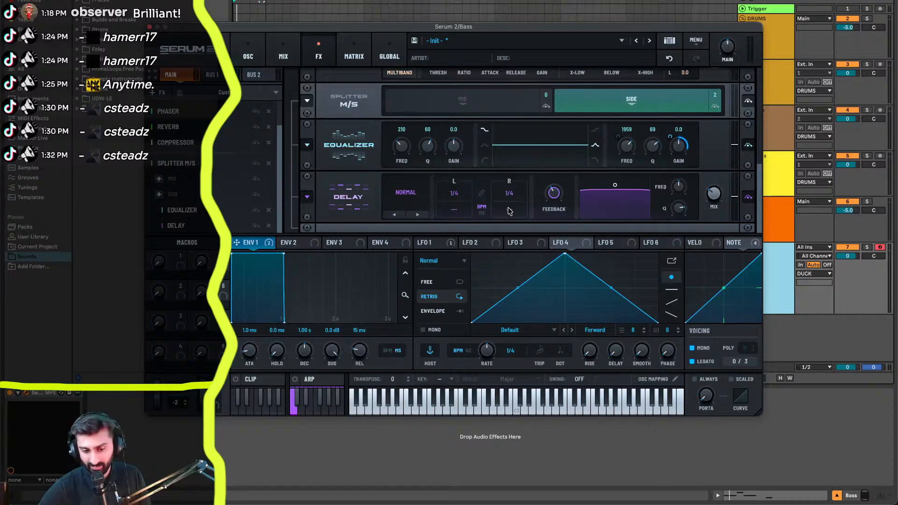
drag(510, 211, 489, 205)
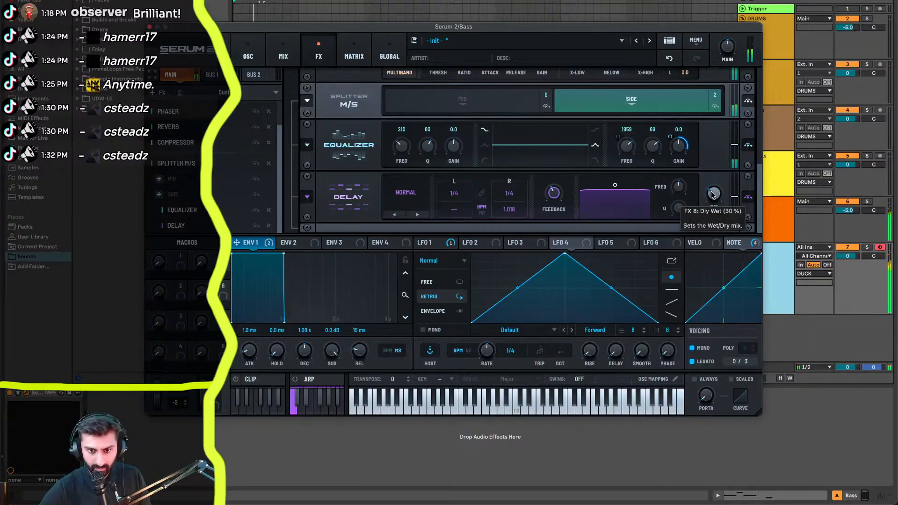
click(269, 226)
- Add a single-band Compressor after the splitter and compare it with the multiband Compressor before the splitter by bypassing each in turn
click(155, 92)
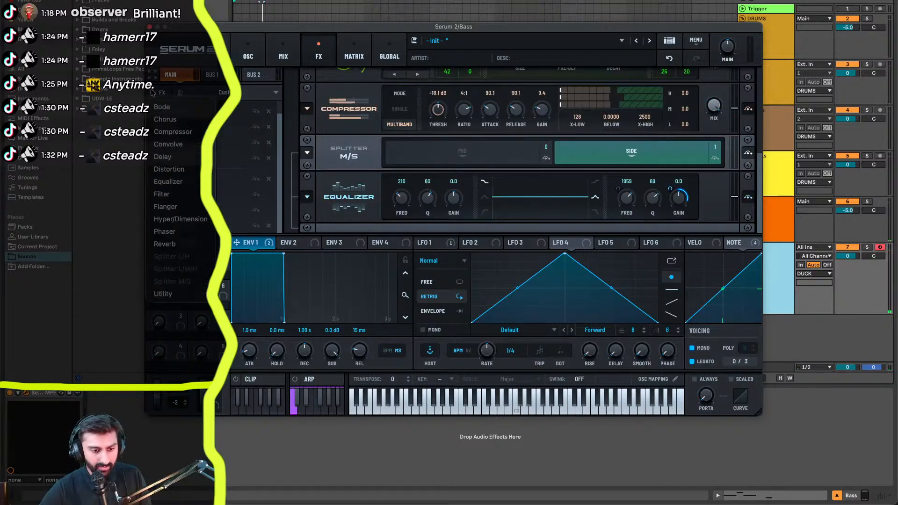
click(183, 134)
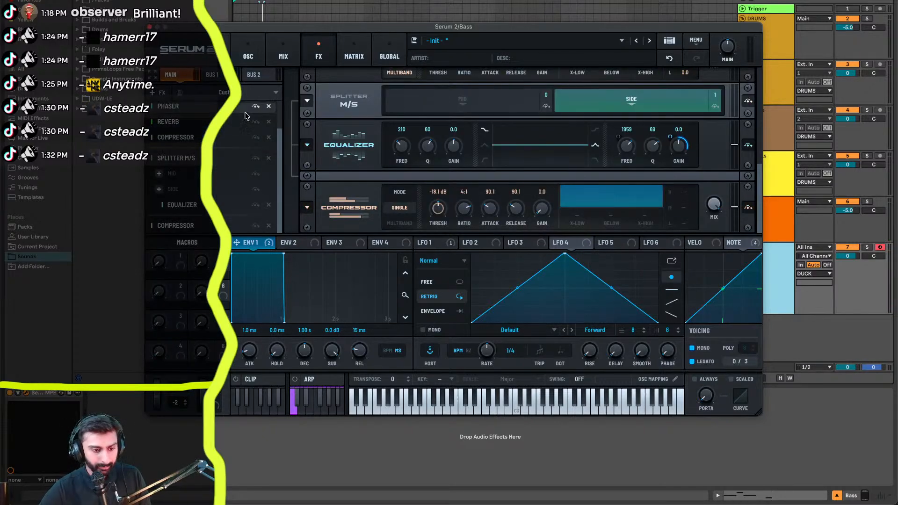
click(255, 137)
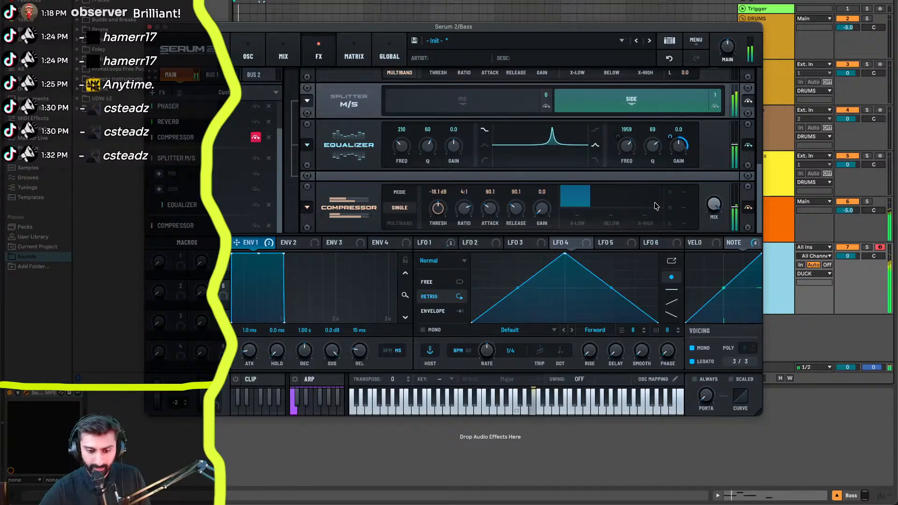
click(256, 140)
click(256, 226)
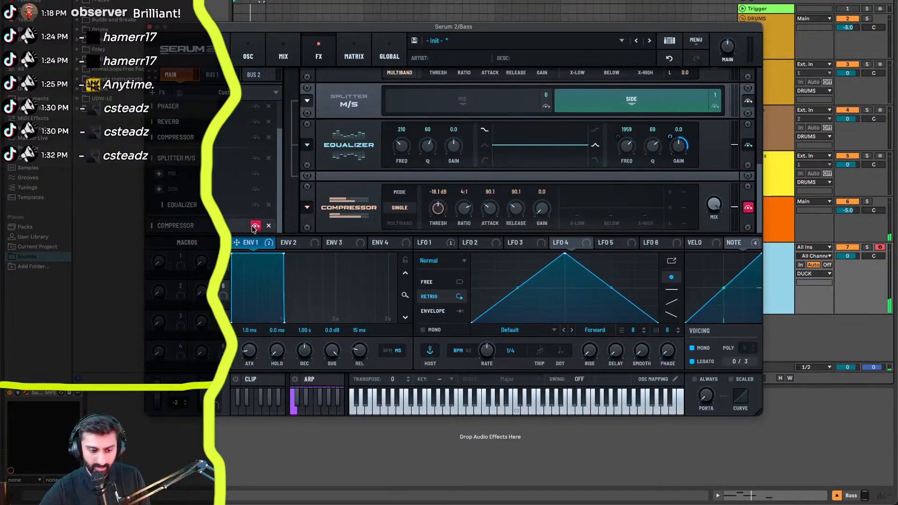
click(255, 137)
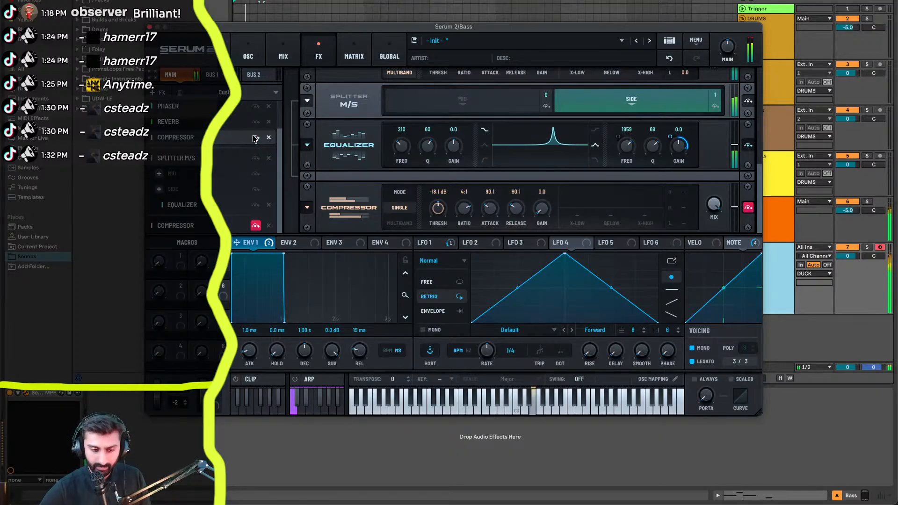
- Re-enable the Compressor after the splitter, switch it to multiband mode, and raise its gain to 9.9
click(256, 227)
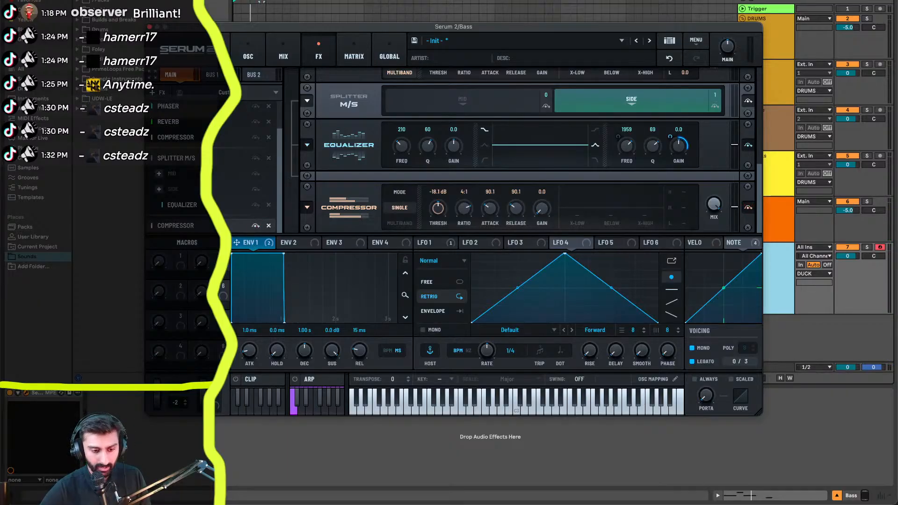
click(400, 223)
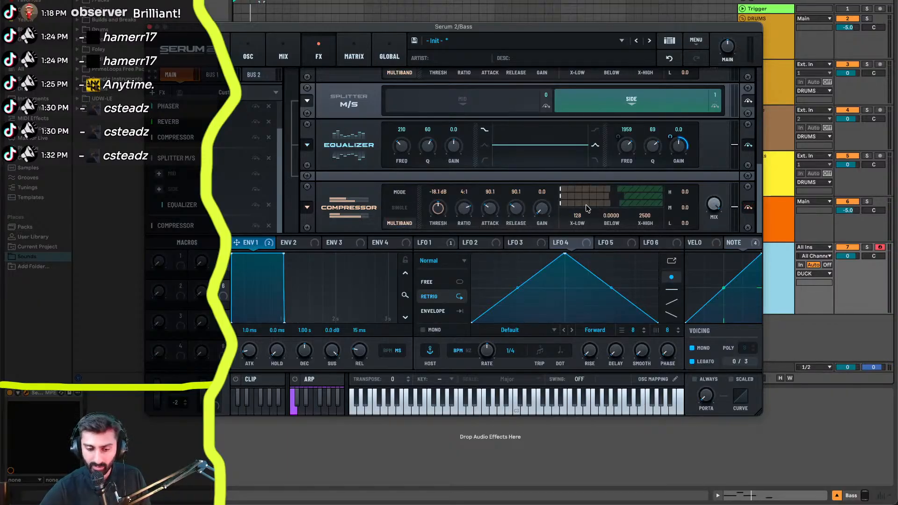
drag(543, 213, 540, 182)
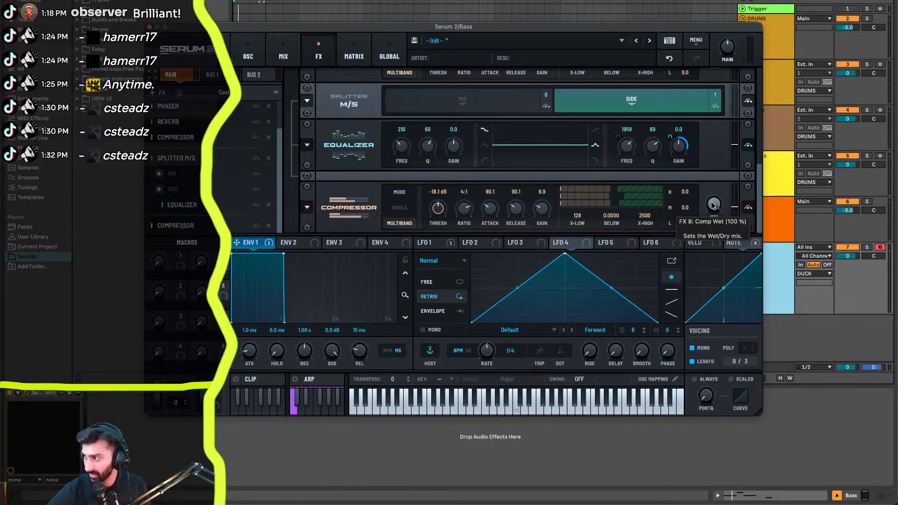
- Set the post-splitter Compressor's mix to 0% and modulate it with ENV 1, increasing the modulation depth
drag(713, 205, 713, 233)
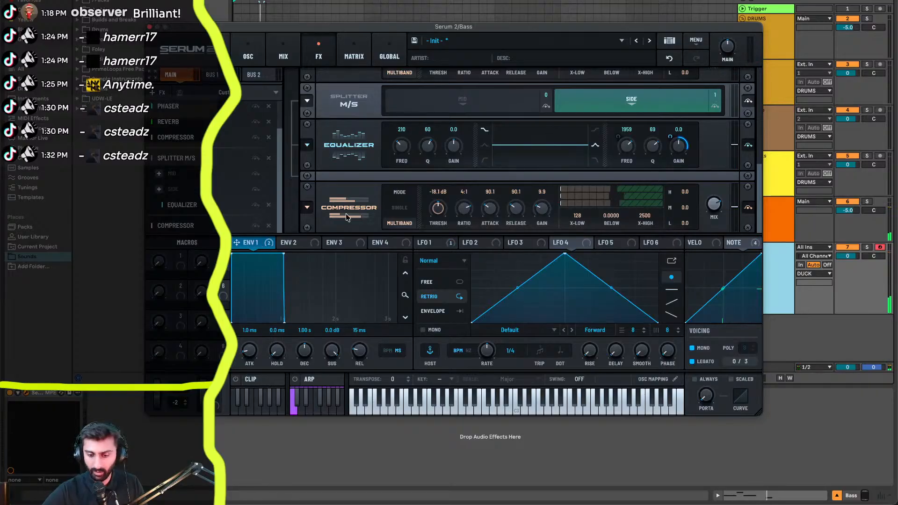
drag(346, 215, 714, 203)
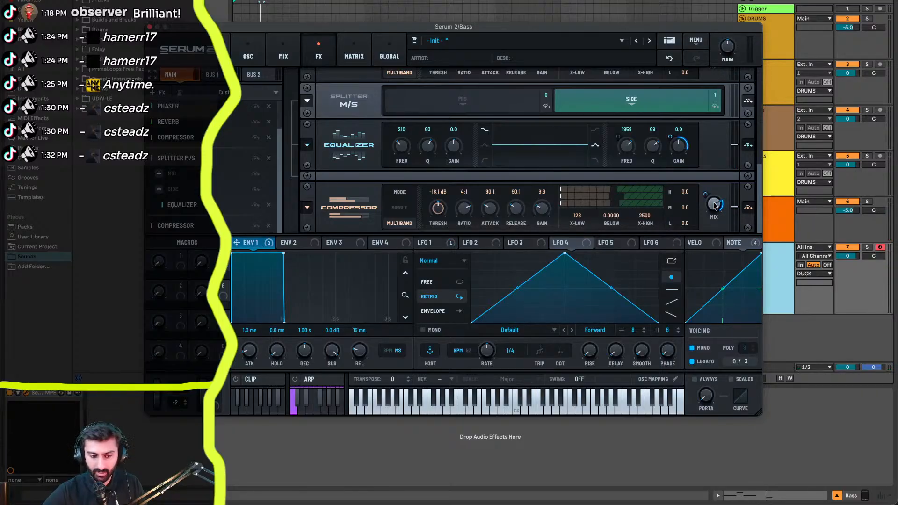
mouse_move(715, 205)
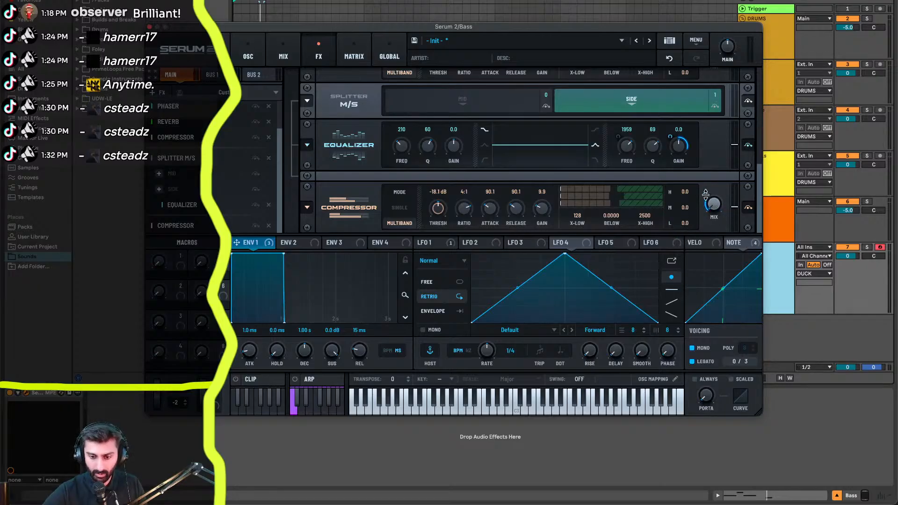
drag(706, 195, 715, 168)
mouse_move(712, 205)
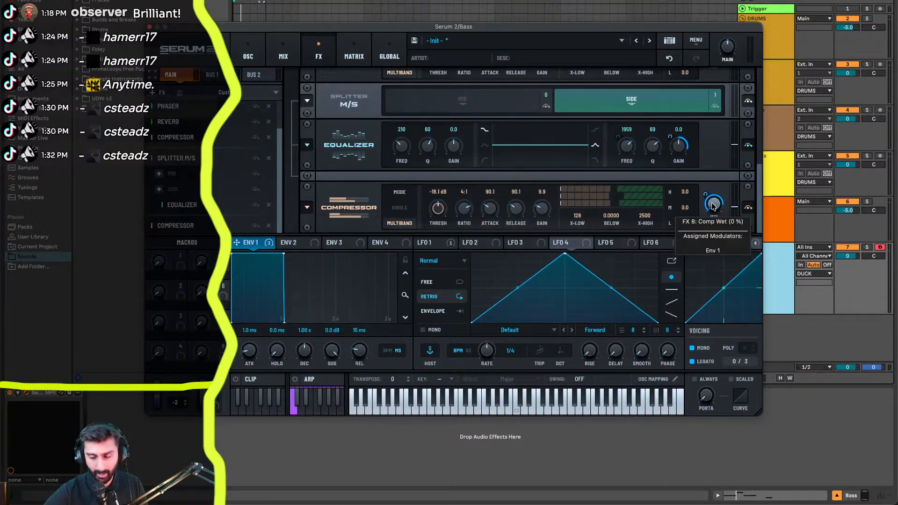
click(712, 207)
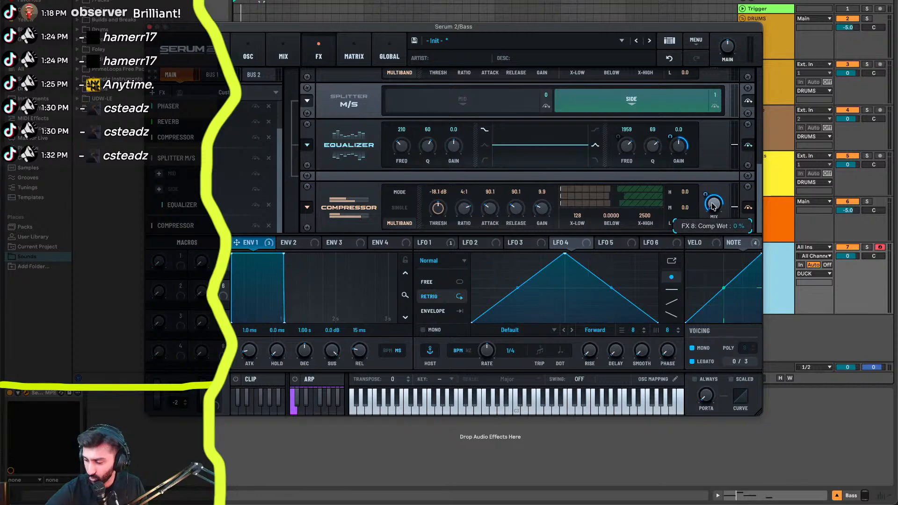
mouse_move(713, 206)
mouse_down()
mouse_move(716, 169)
mouse_move(699, 209)
mouse_up()
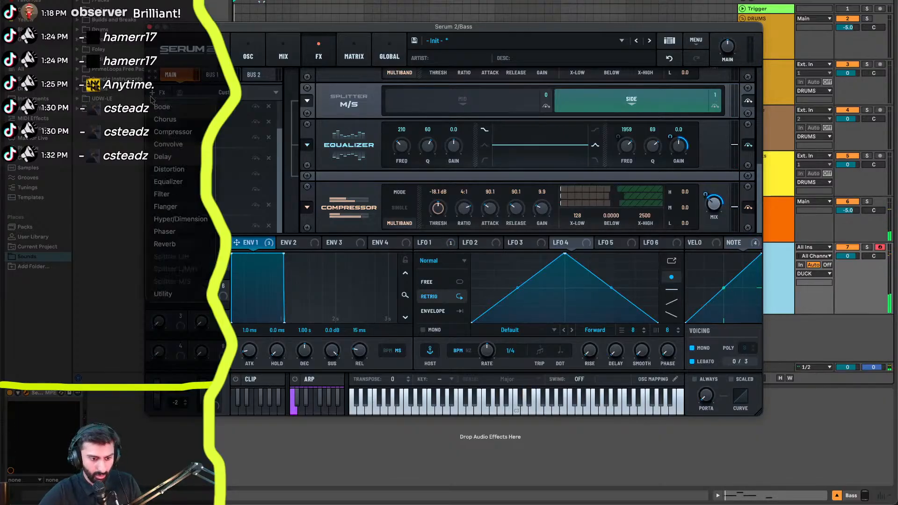
- Add a Distortion after the last Compressor, set its type to Overdrive, and raise its drive to 72%
scroll(227, 207, down, 2)
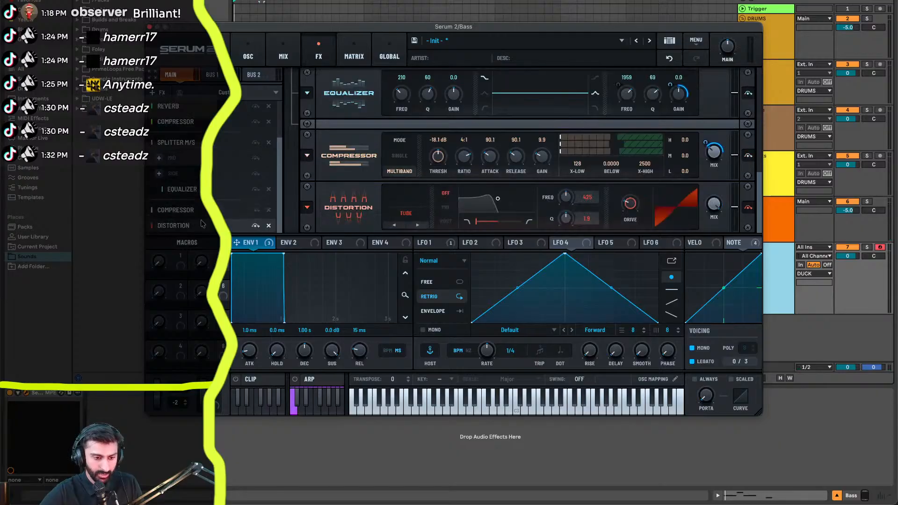
click(406, 215)
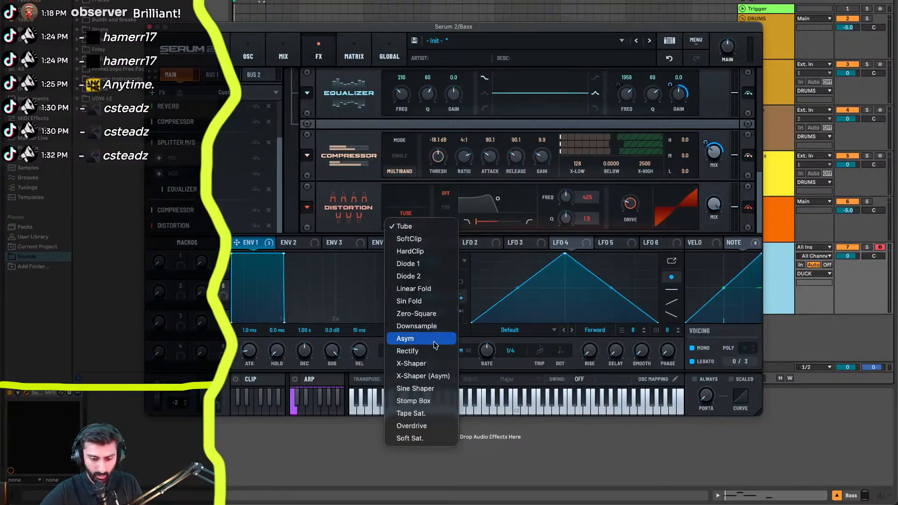
click(419, 426)
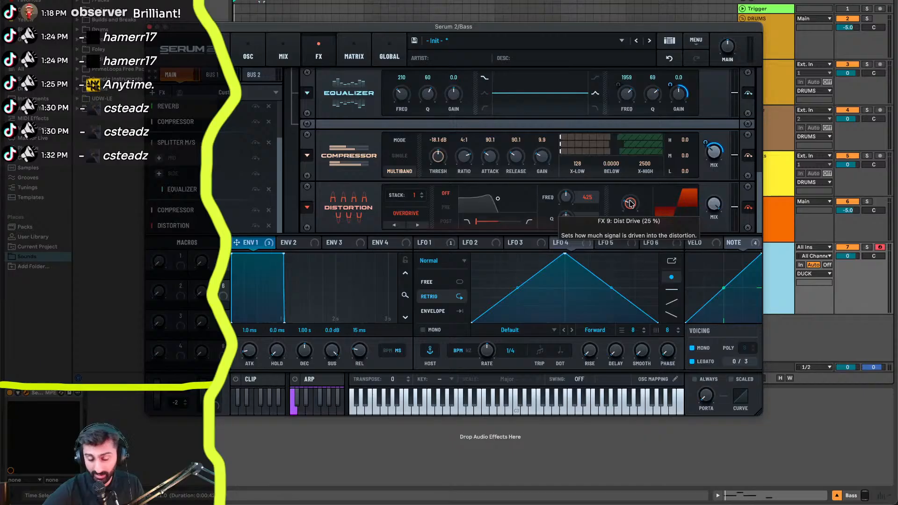
drag(630, 204, 639, 121)
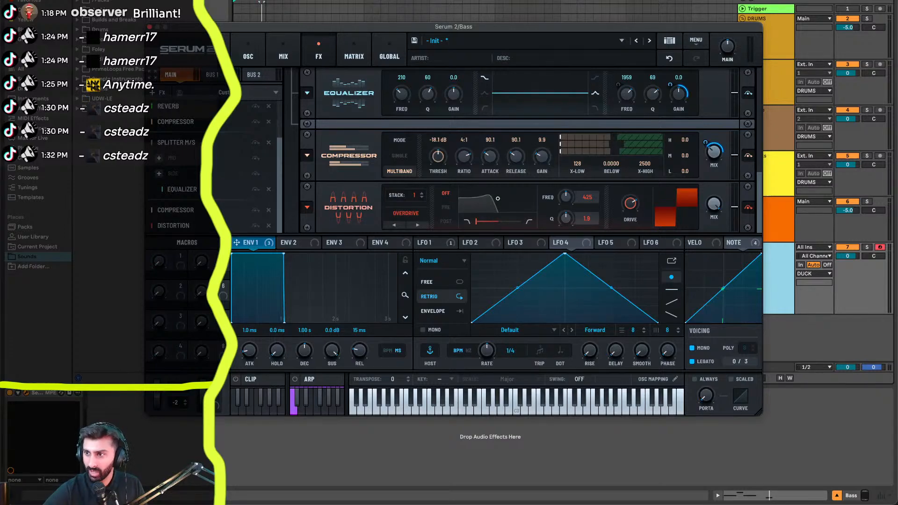
key(super+w)
key(super+alt+p)
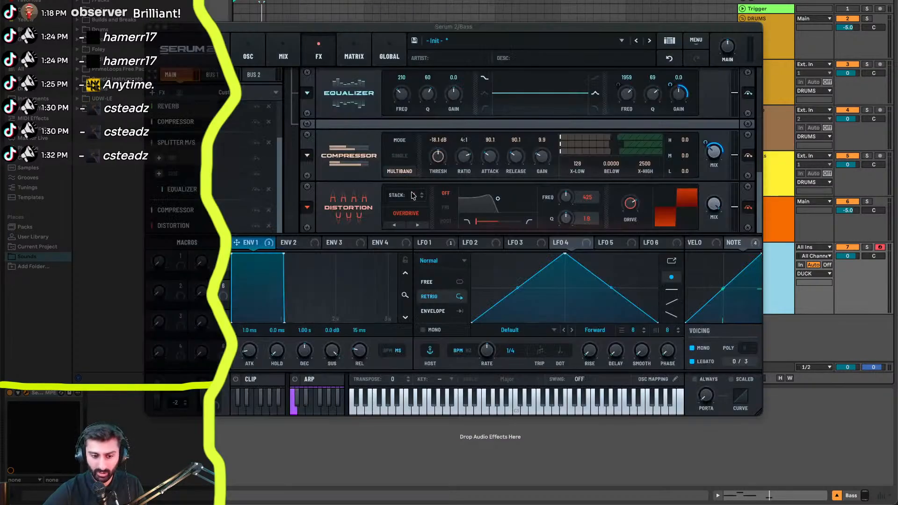
- Increase the Overdrive distortion's stack to 10 while the bass loop plays, and adjust its drive
click(422, 196)
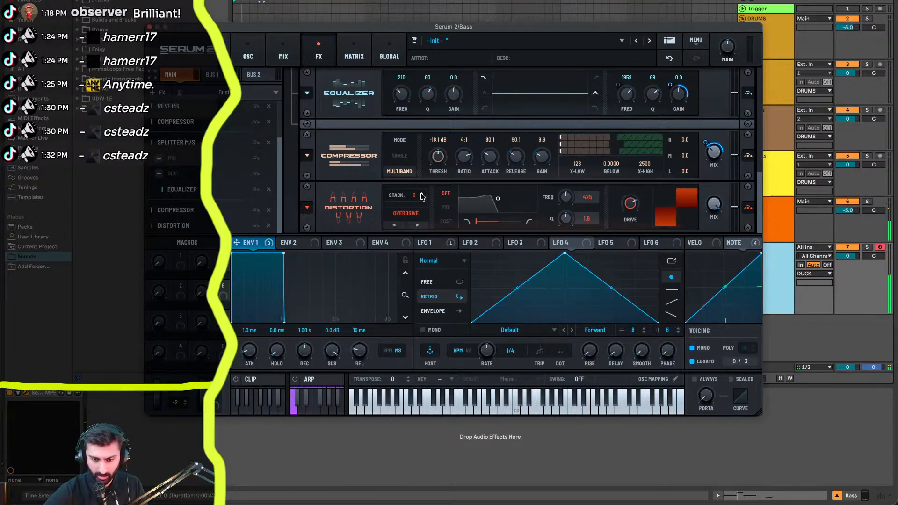
key(space)
click(422, 195)
click(422, 195)
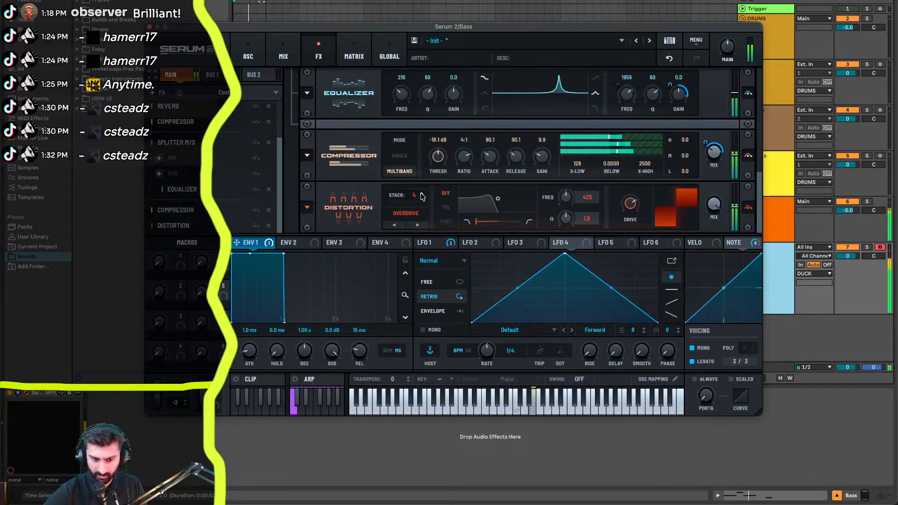
click(422, 195)
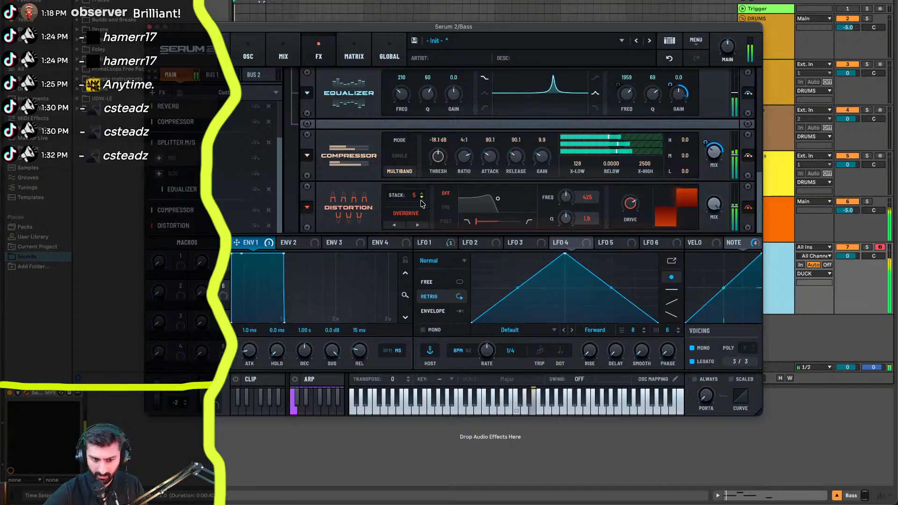
click(422, 194)
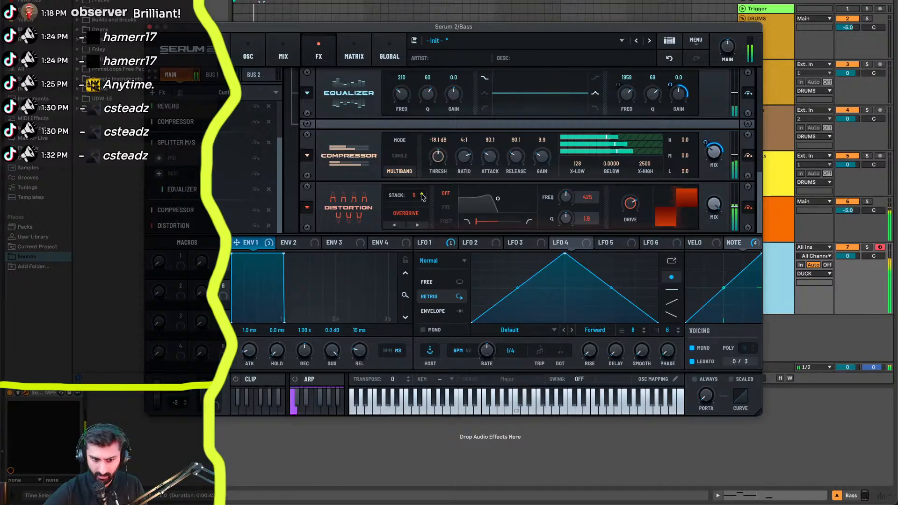
click(422, 195)
click(422, 195)
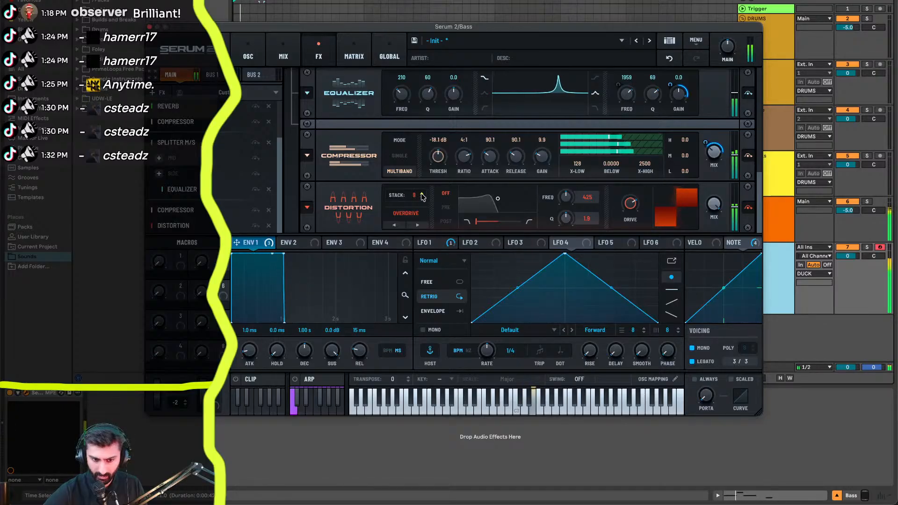
click(422, 195)
click(422, 194)
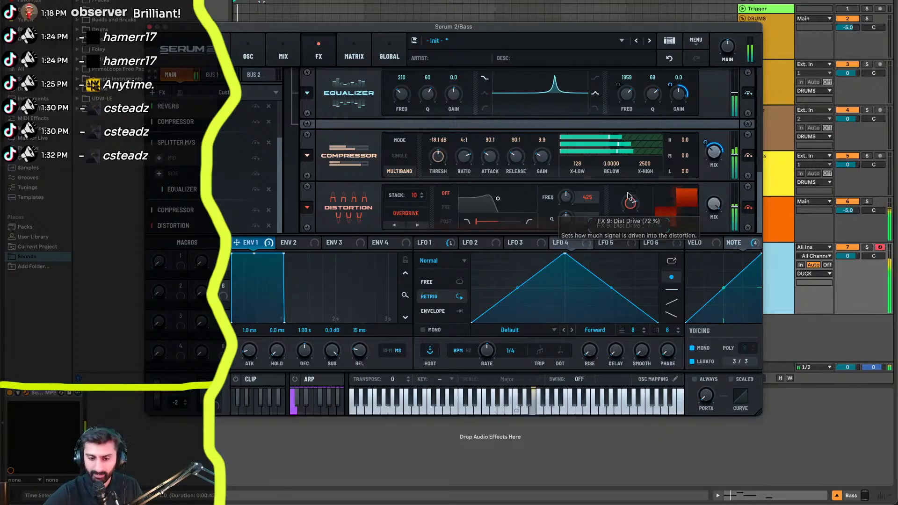
drag(630, 204, 628, 245)
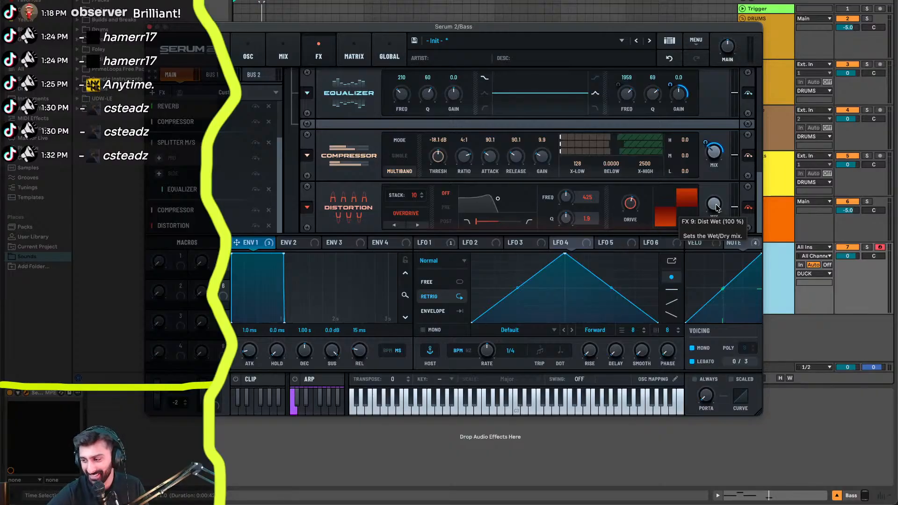
- Compare the Distortion fully dry and with more wet signal, and set its mix to about 27% during playback
drag(717, 207, 704, 330)
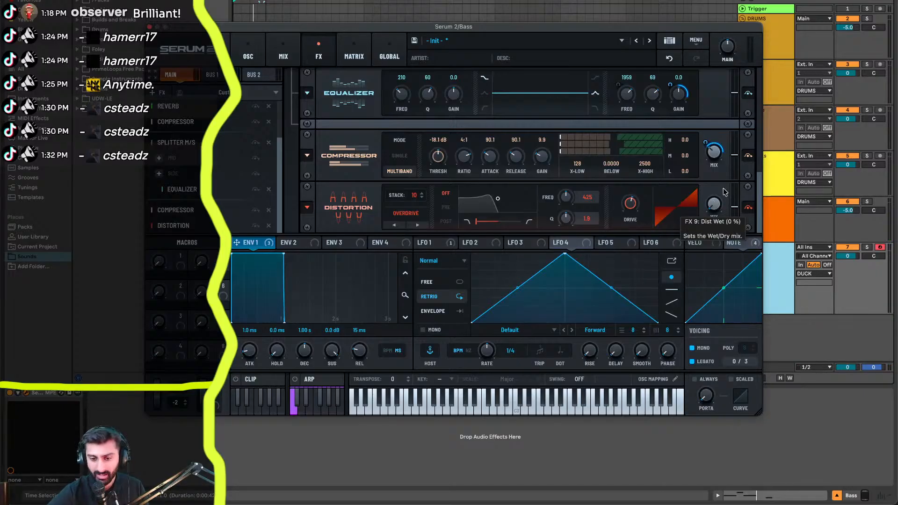
drag(715, 206, 716, 94)
key(space)
drag(714, 205, 628, 504)
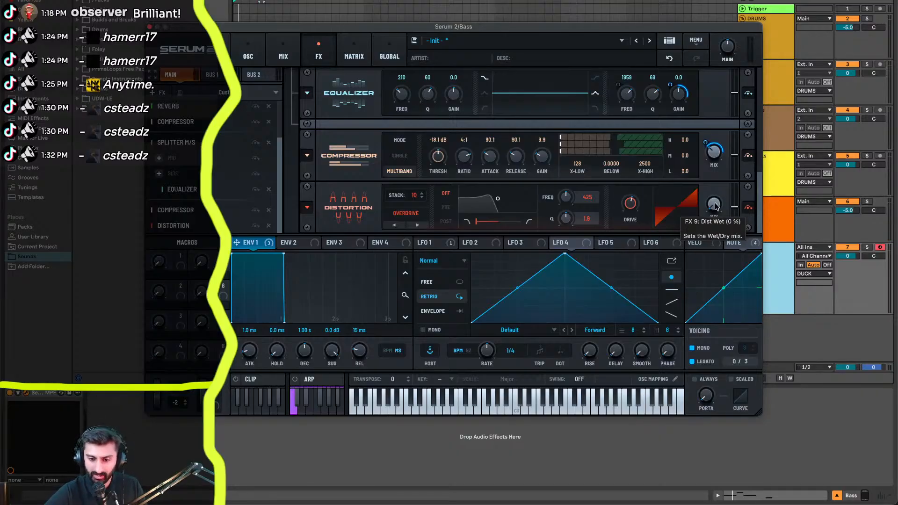
drag(715, 206, 721, 179)
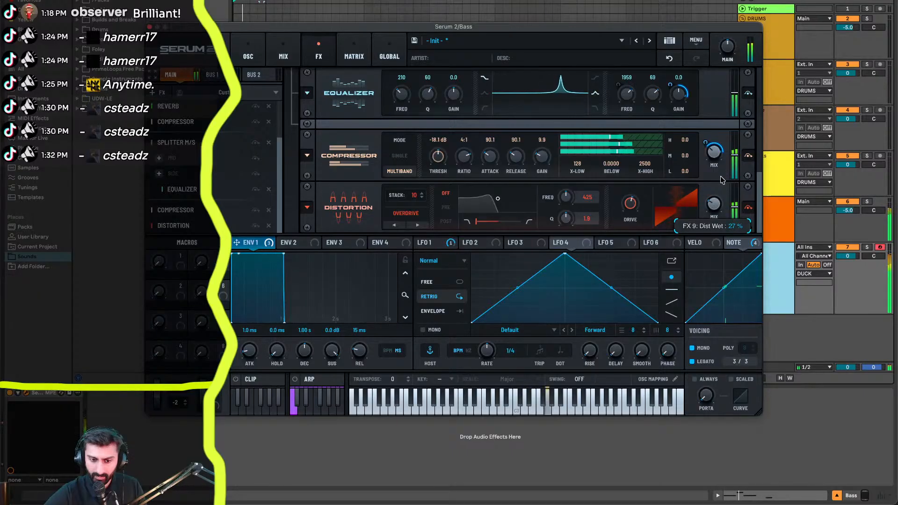
drag(721, 176, 721, 176)
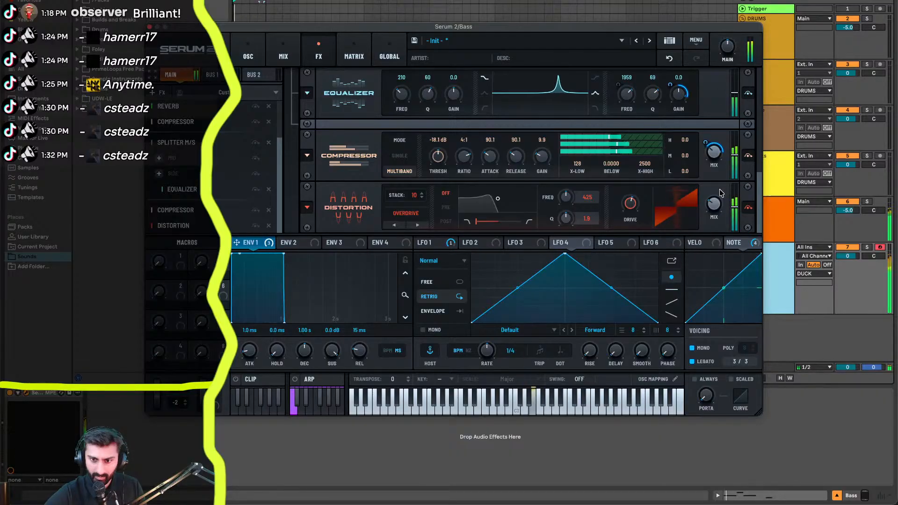
key(space)
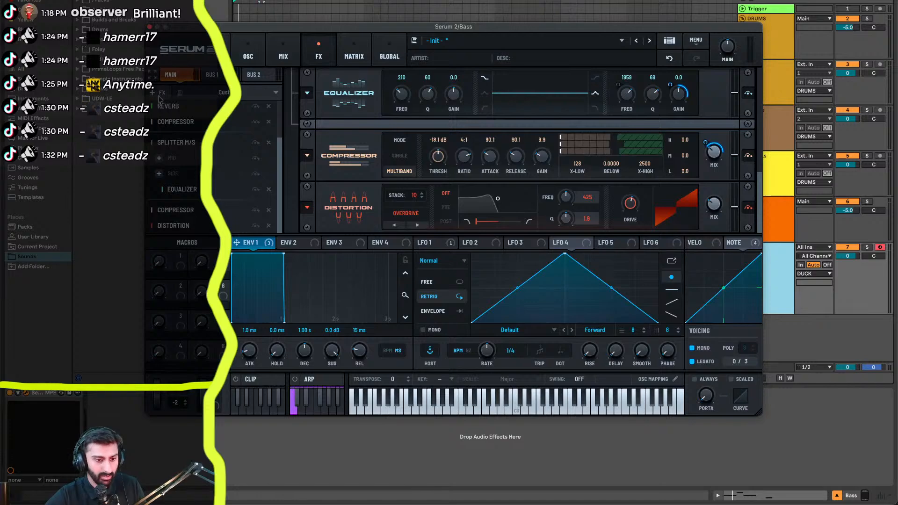
- Add a Chorus after the Distortion and set its mix to 100%
click(159, 97)
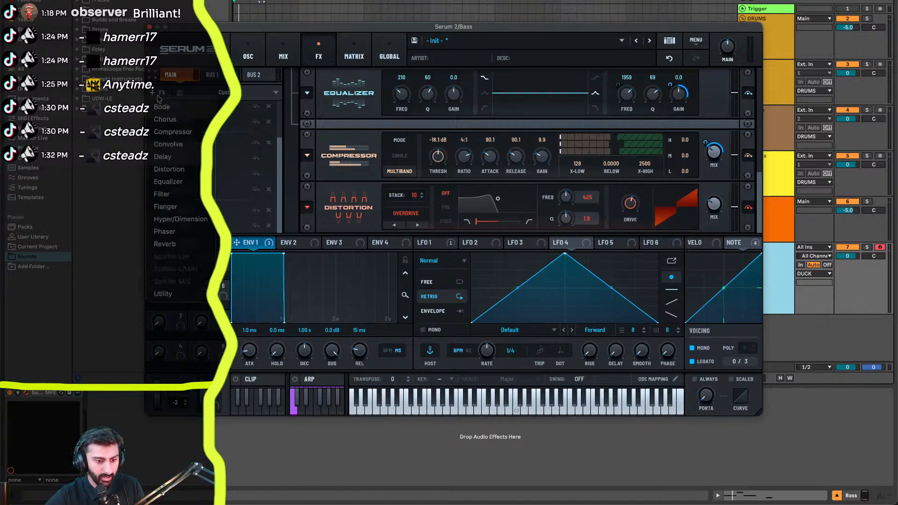
click(192, 122)
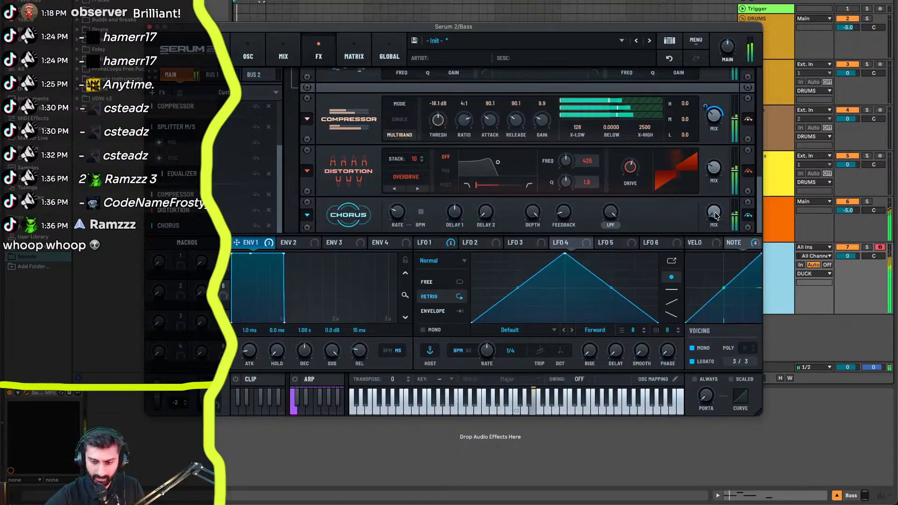
drag(715, 198, 743, 89)
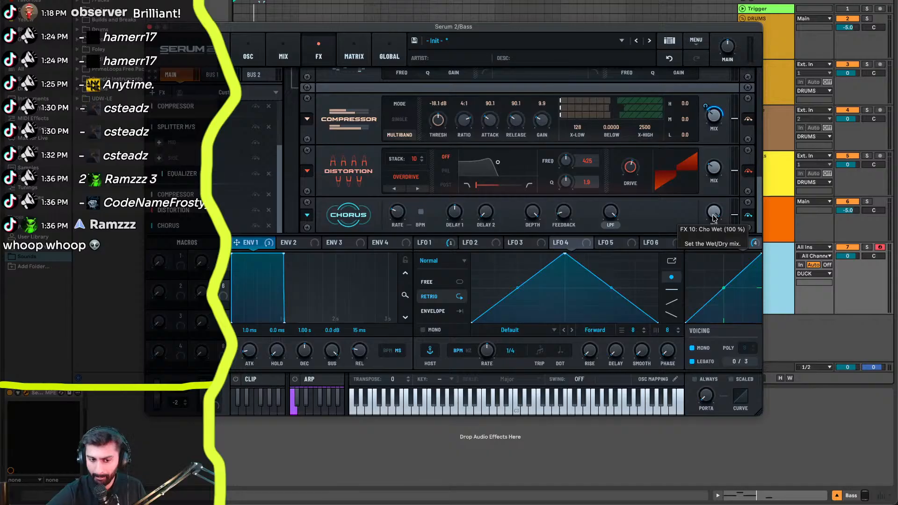
- Add a Utility at the end of the effects chain and adjust its stereo width
click(160, 94)
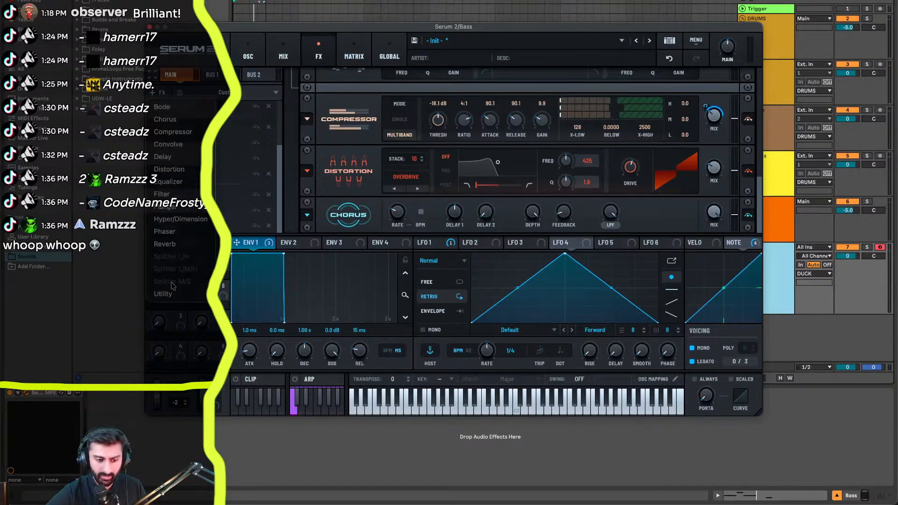
click(163, 294)
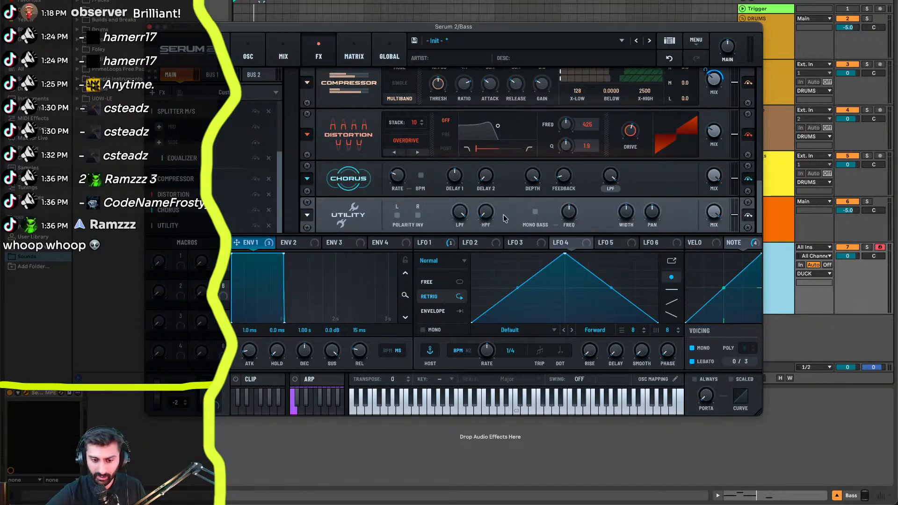
drag(630, 207, 623, 256)
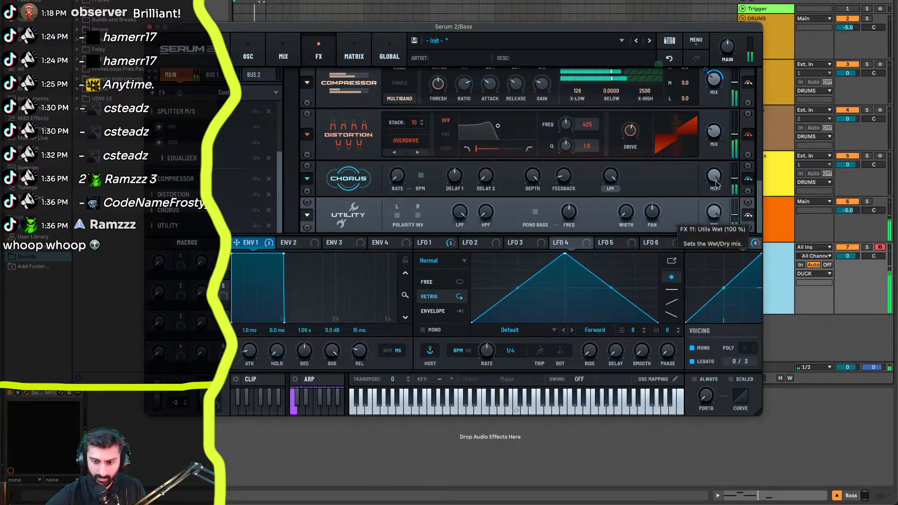
- Lower the Chorus mix, assign Macro 1 to modulate it, and play the loop
drag(714, 178, 711, 259)
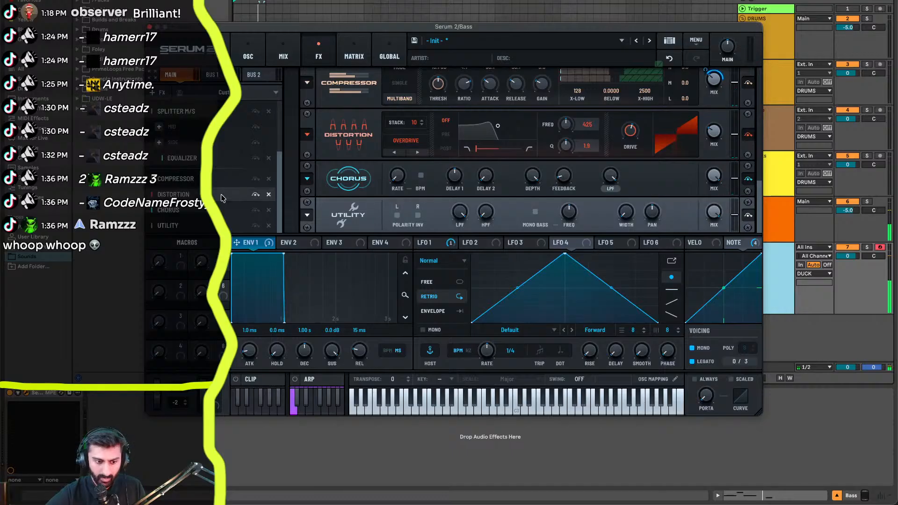
mouse_move(180, 256)
mouse_down()
mouse_move(445, 183)
mouse_move(714, 178)
mouse_move(708, 169)
mouse_up()
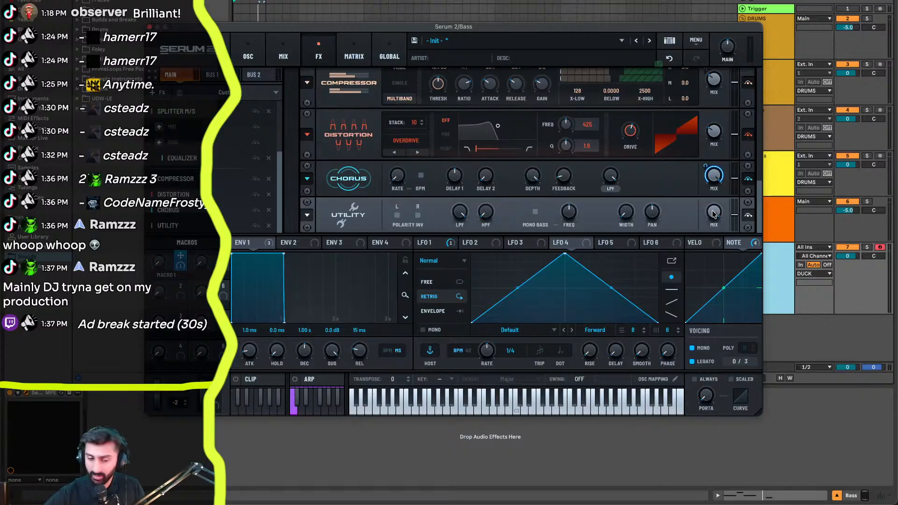
key(space)
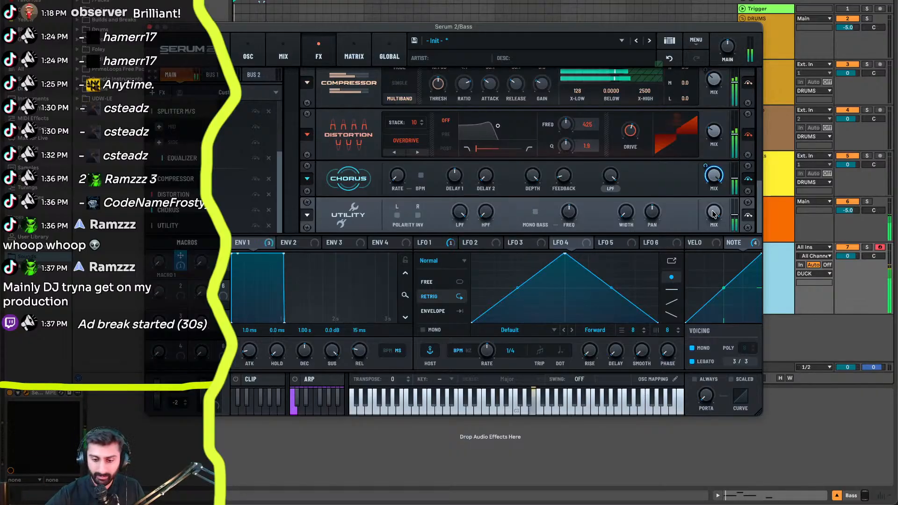
- Name Macro 1 Swizzler and assign Macro 2, named Width, to the Utility's stereo width
drag(714, 215, 725, 153)
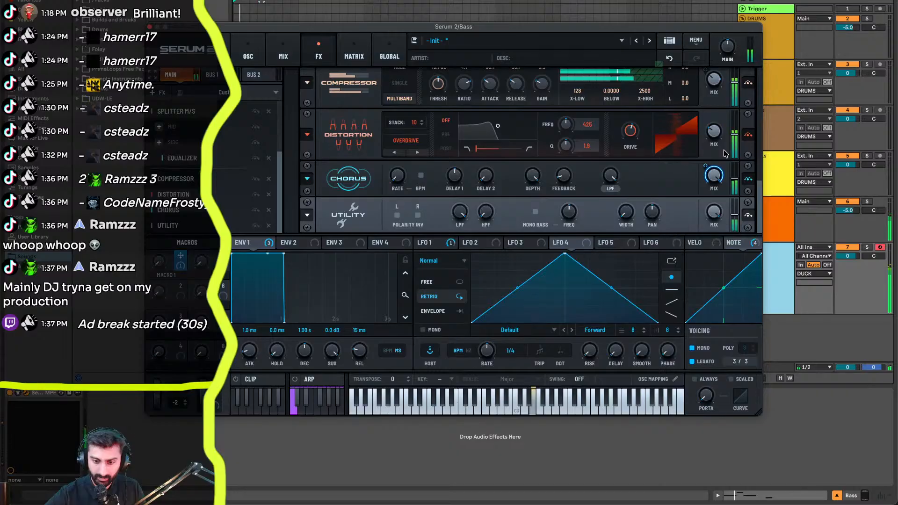
key(space)
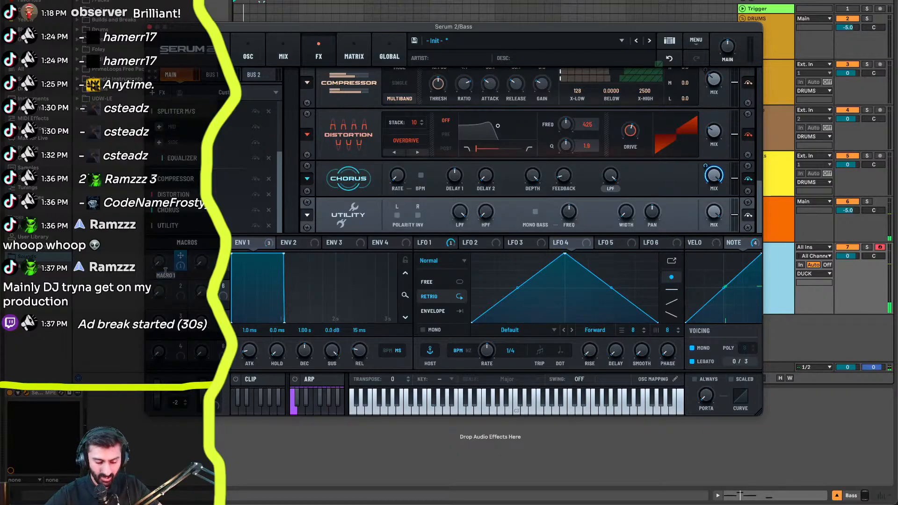
text(Swizz)
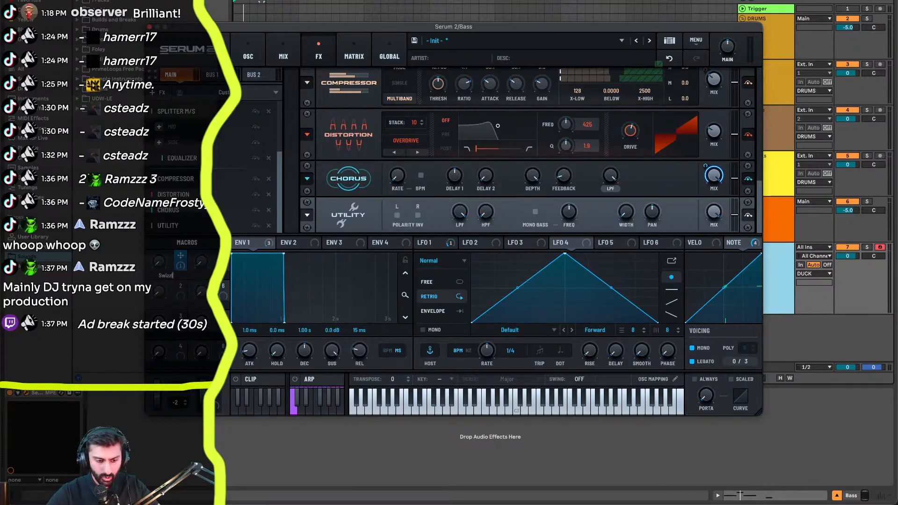
drag(181, 293, 606, 219)
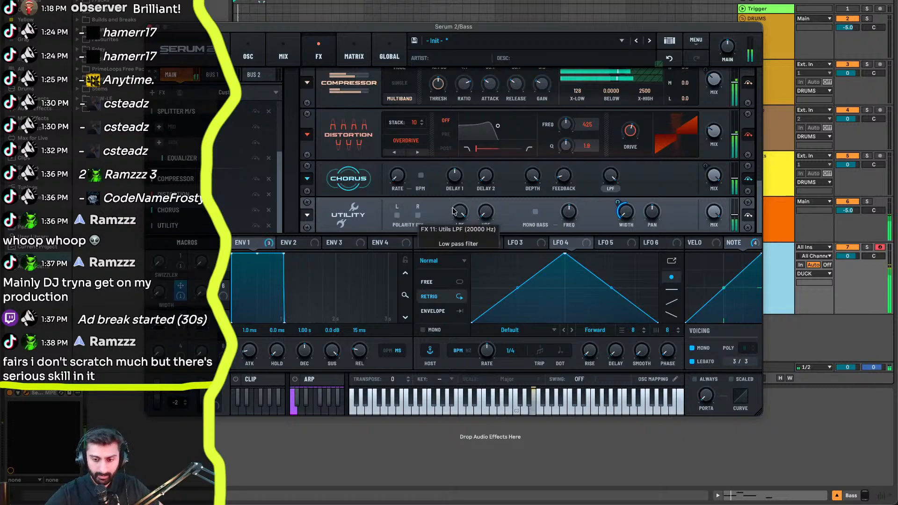
- Add a multiband Compressor after the Utility with 15.3 gain, and modulate its mix with Env 1
click(162, 92)
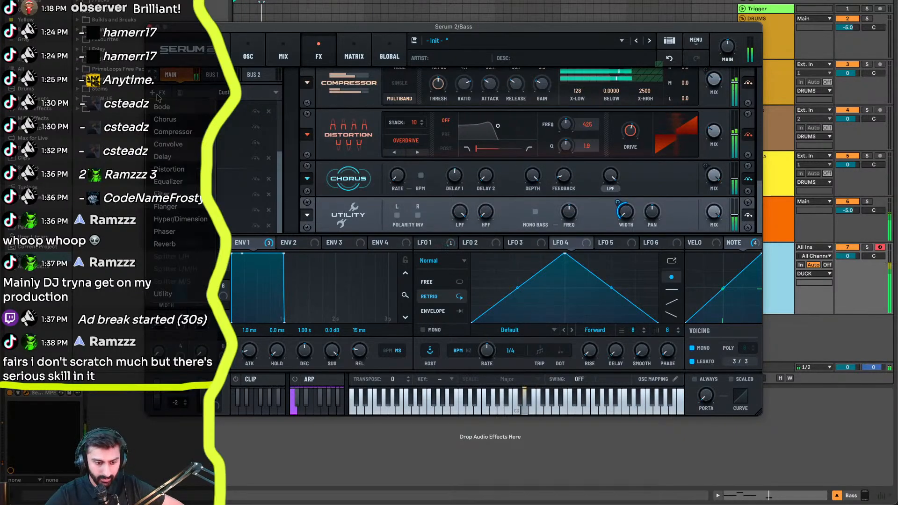
click(188, 133)
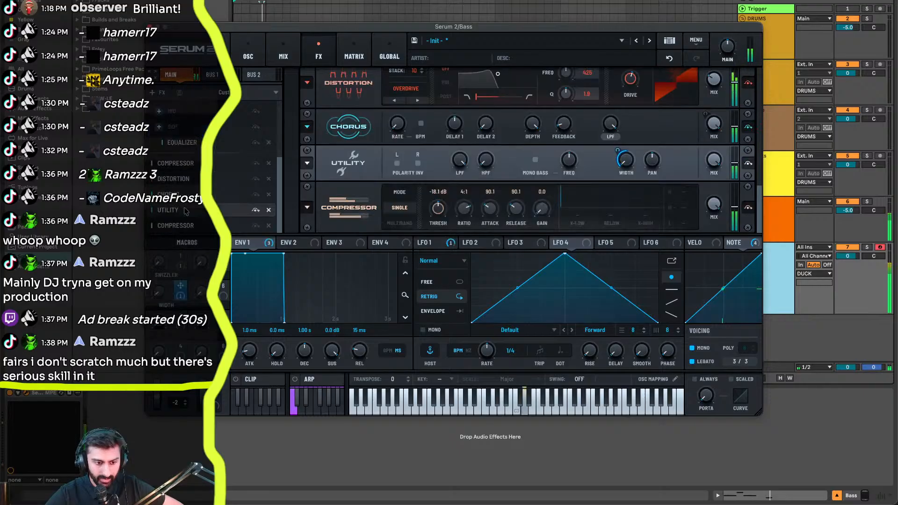
click(398, 223)
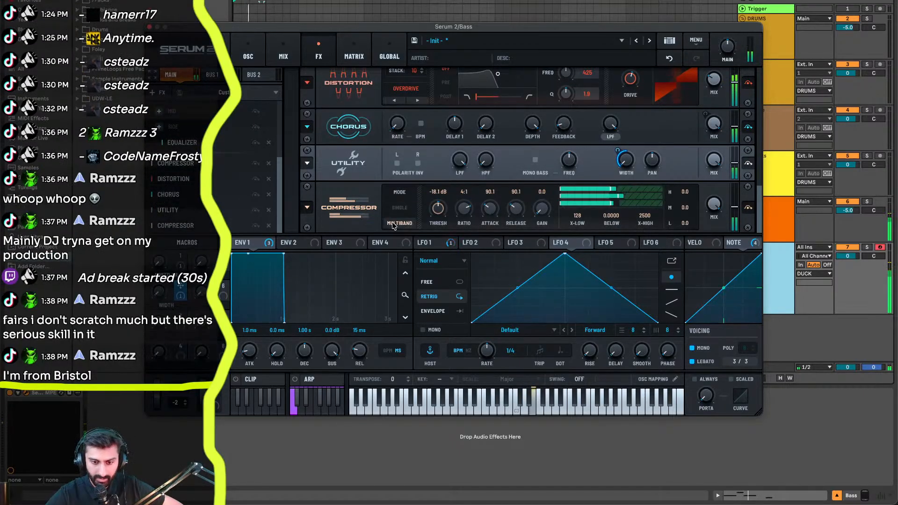
drag(547, 207, 548, 162)
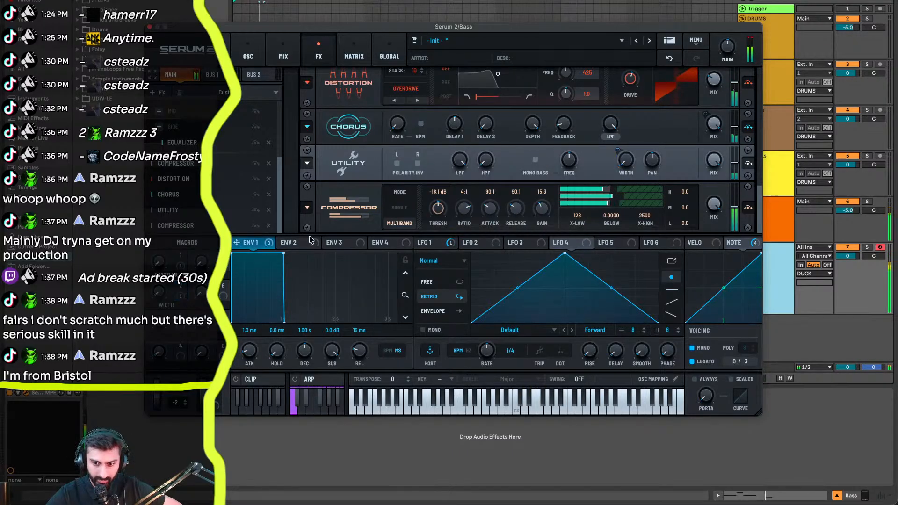
drag(310, 240, 716, 208)
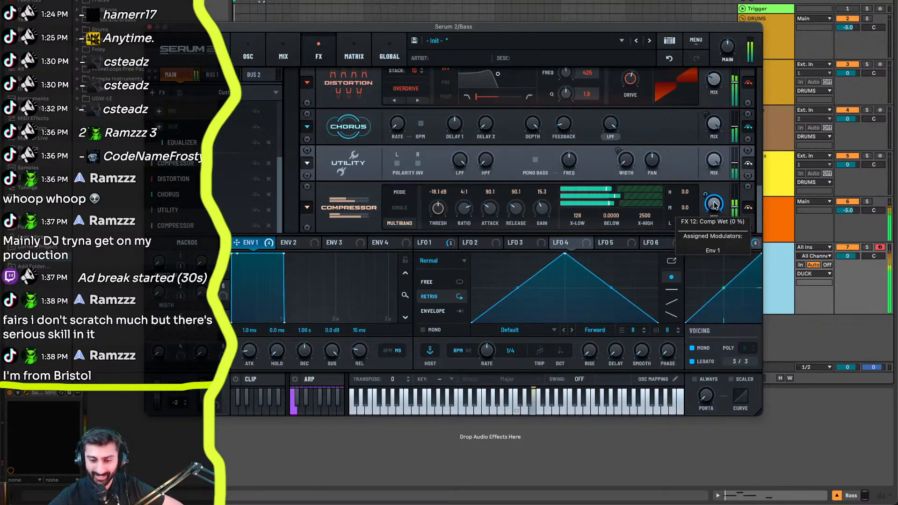
drag(715, 205, 719, 151)
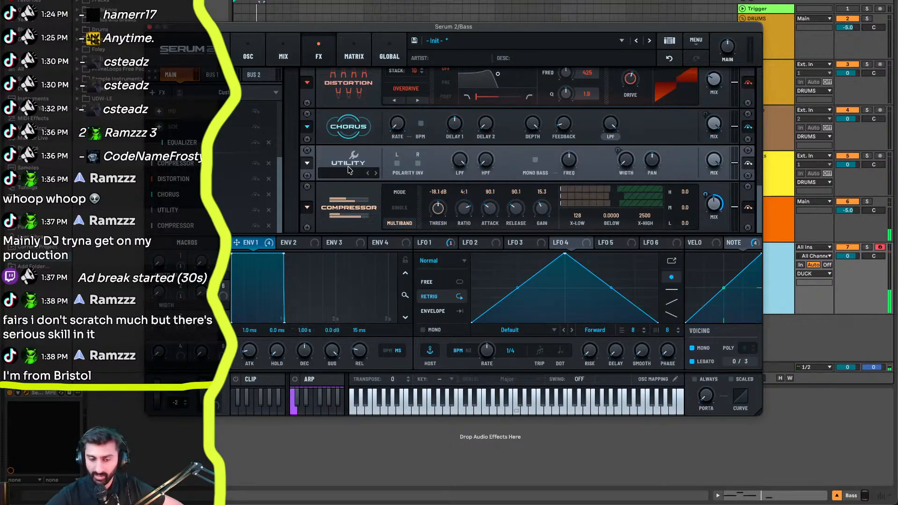
- Inspect the notes of the Bass clip and return to the Bass track's Serum 2 window
click(150, 27)
double_click(245, 248)
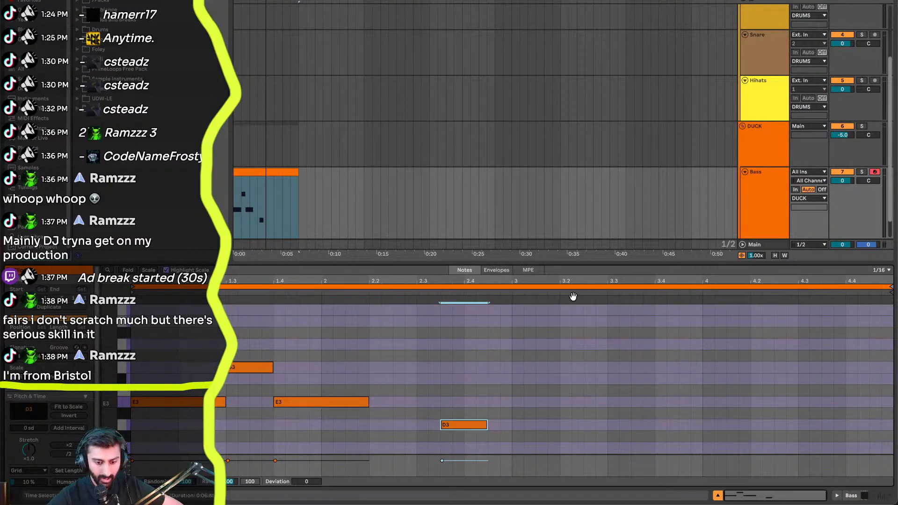
click(775, 208)
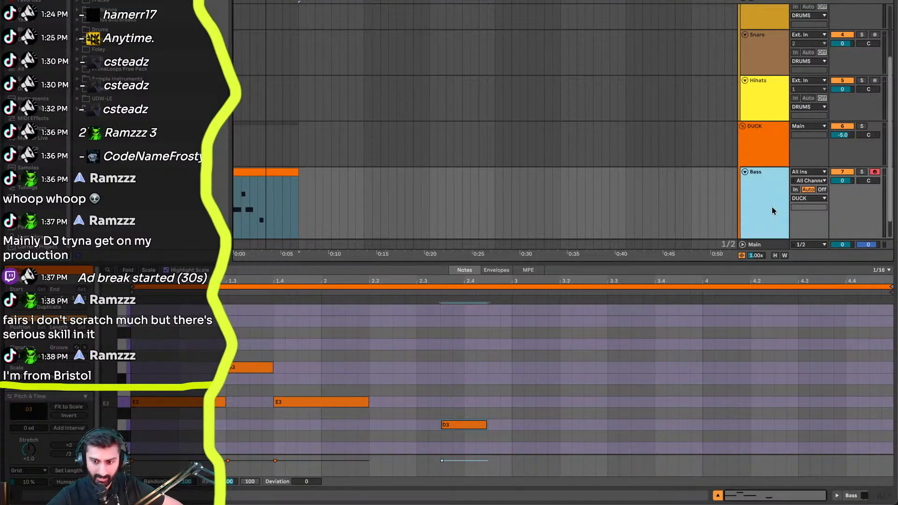
click(26, 395)
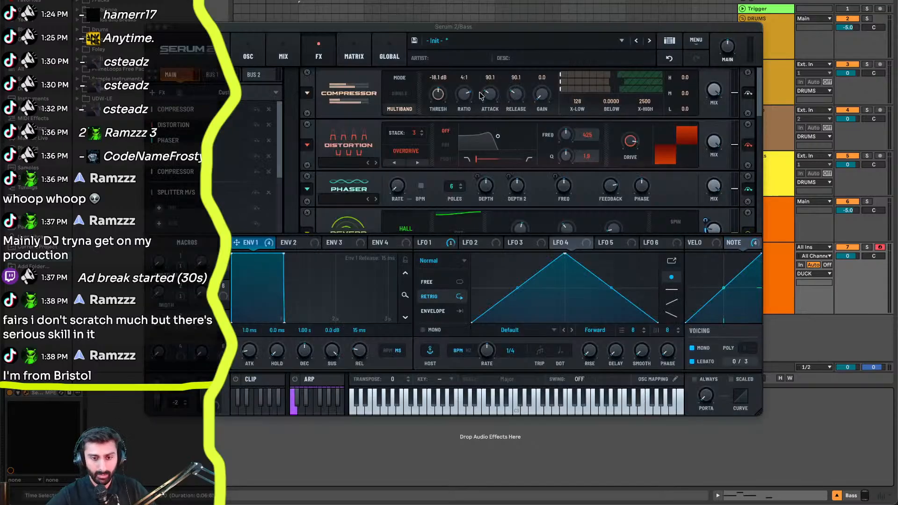
- Fill in the preset's artist name in capitals and enter C3 as its description
text(lim)
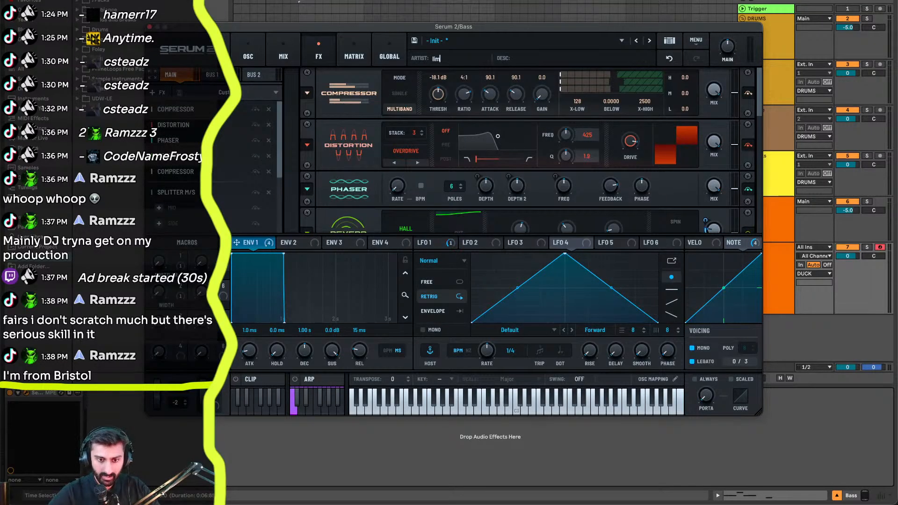
key(BackSpace)
key(BackSpace)
key(BackSpace)
key(Caps_Lock)
text(LIM LAM)
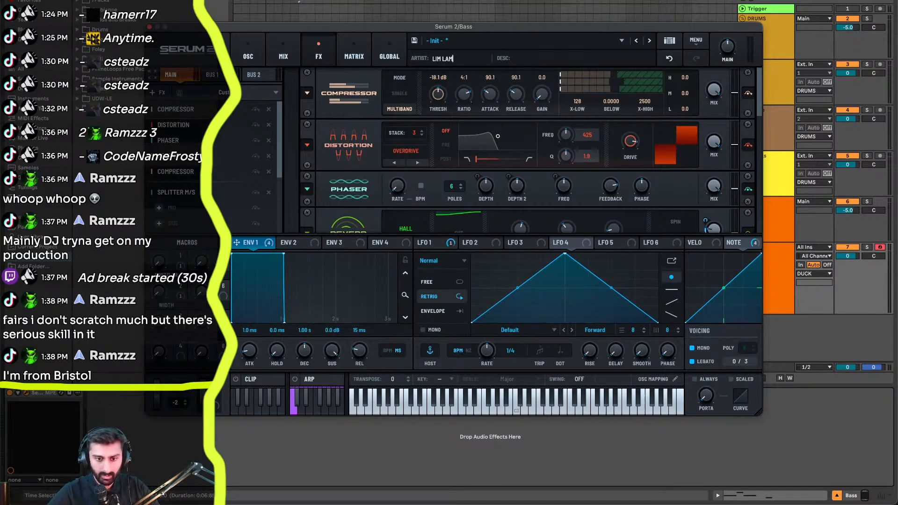
click(511, 61)
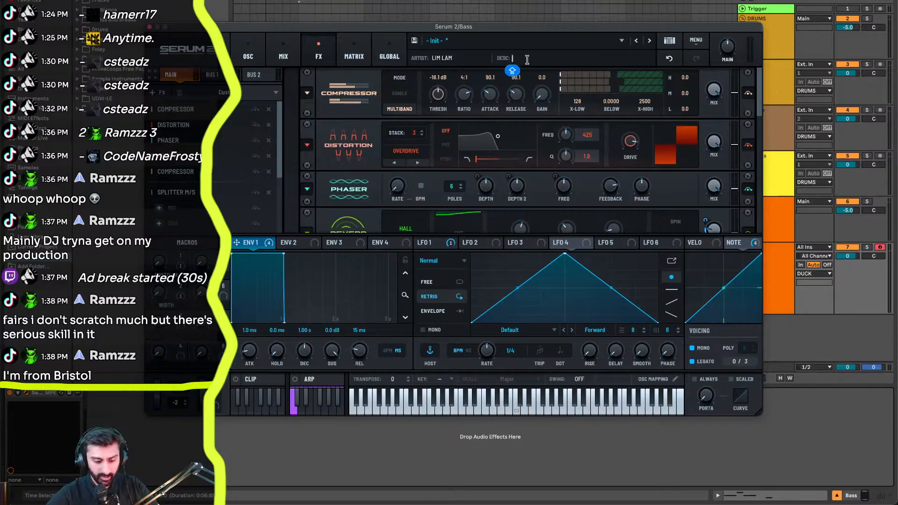
text(d)
key(BackSpace)
text(C3)
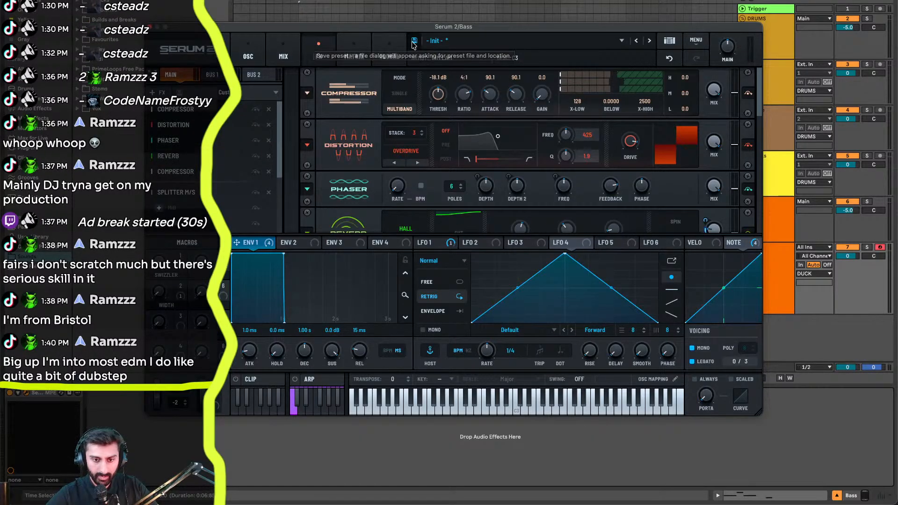
key(super+s)
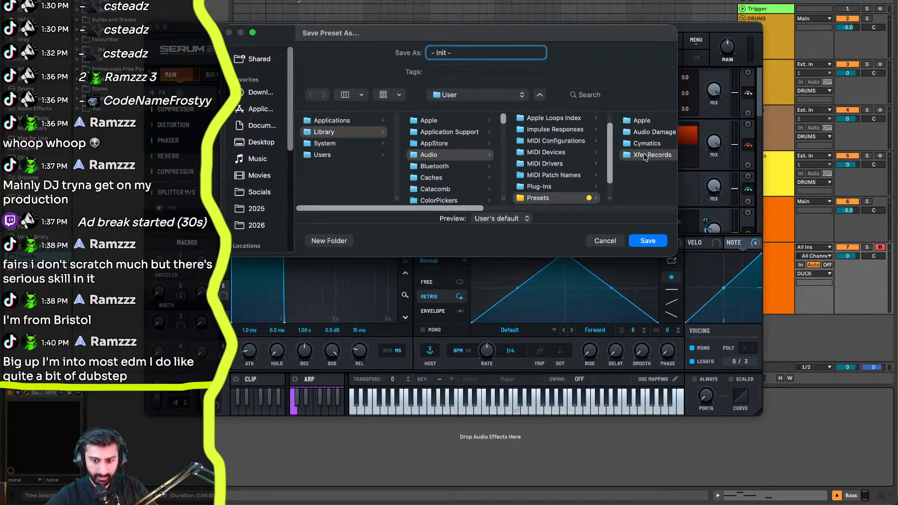
click(647, 156)
key(Right)
key(Down)
key(Down)
key(Down)
key(Down)
key(Down)
key(Down)
key(Down)
key(Down)
key(Down)
key(Down)
key(Down)
key(Down)
key(Down)
key(Down)
key(Down)
key(Down)
key(Down)
key(Down)
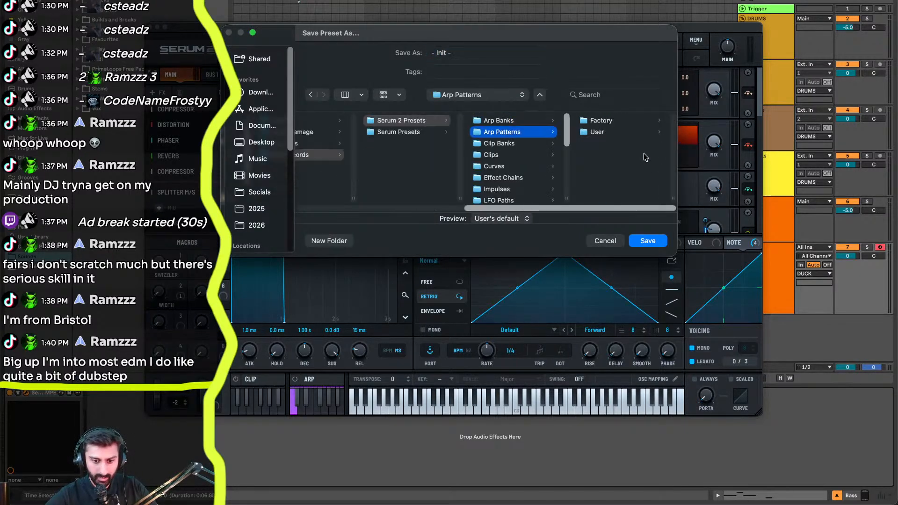
key(Up)
key(Up)
key(Up)
key(Up)
key(Up)
key(Up)
key(Up)
key(Up)
key(Up)
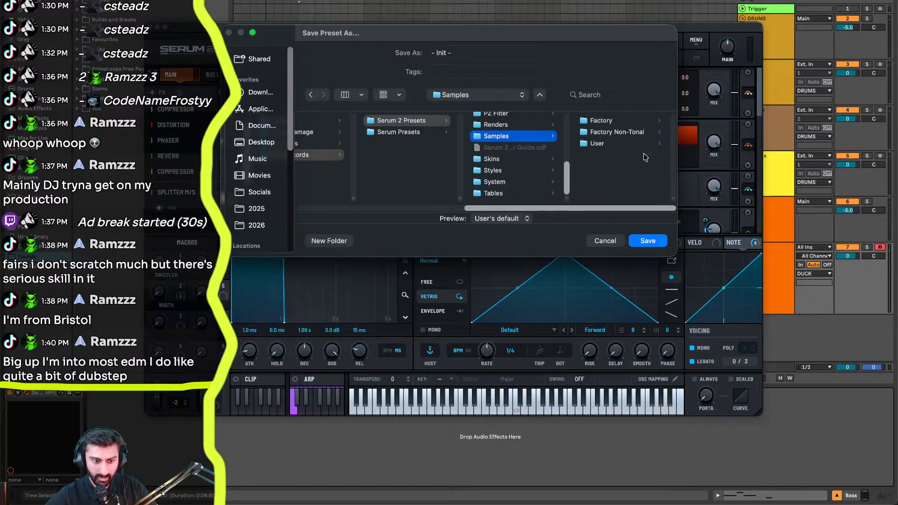
key(Down)
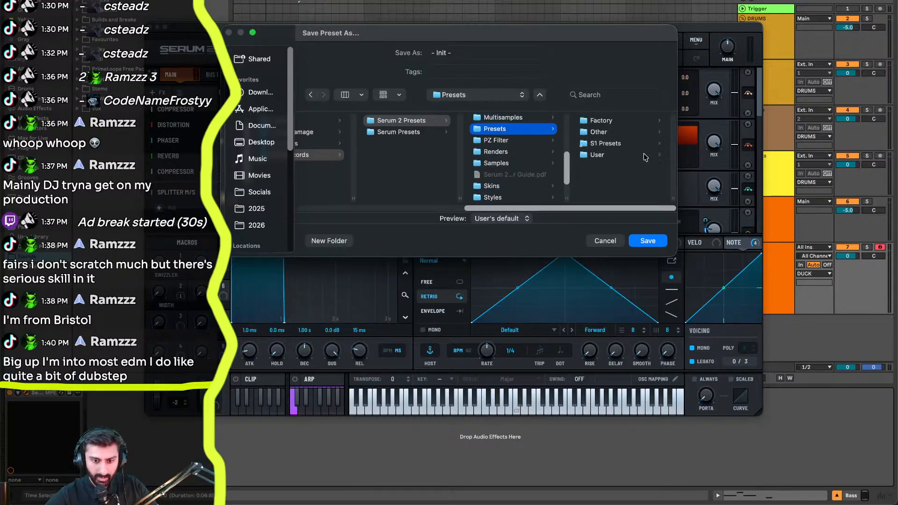
key(Right)
key(Down)
key(Down)
key(Down)
key(Right)
key(Down)
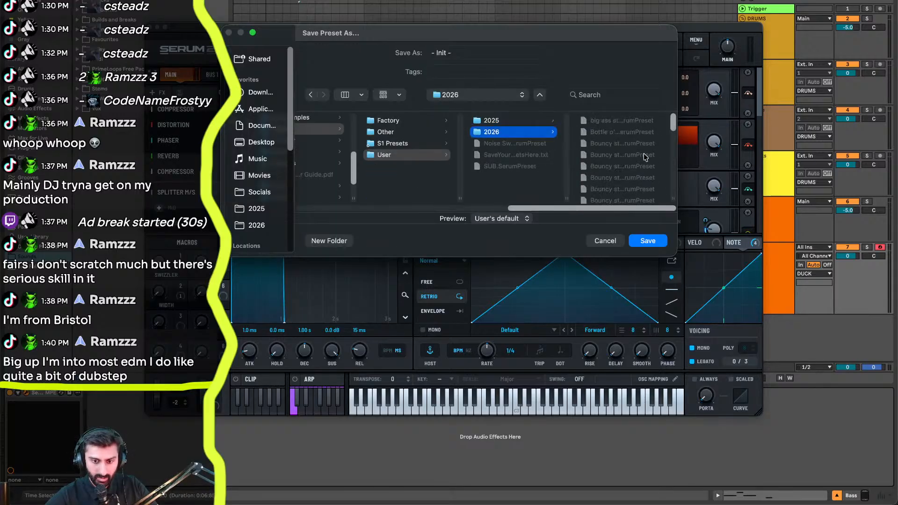
click(469, 50)
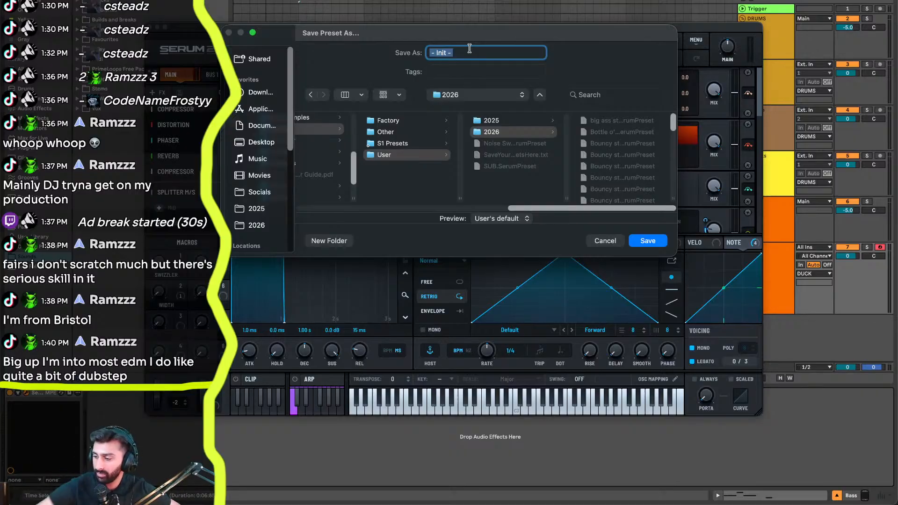
- Preview OK!.mp3 on the desktop, return to Serum 2 and cancel the pending preset save
key(ctrl+Right)
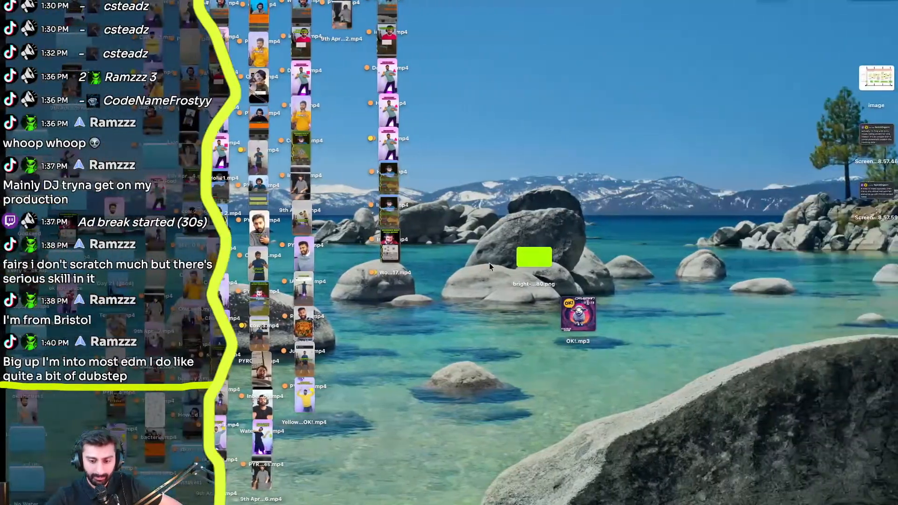
click(576, 317)
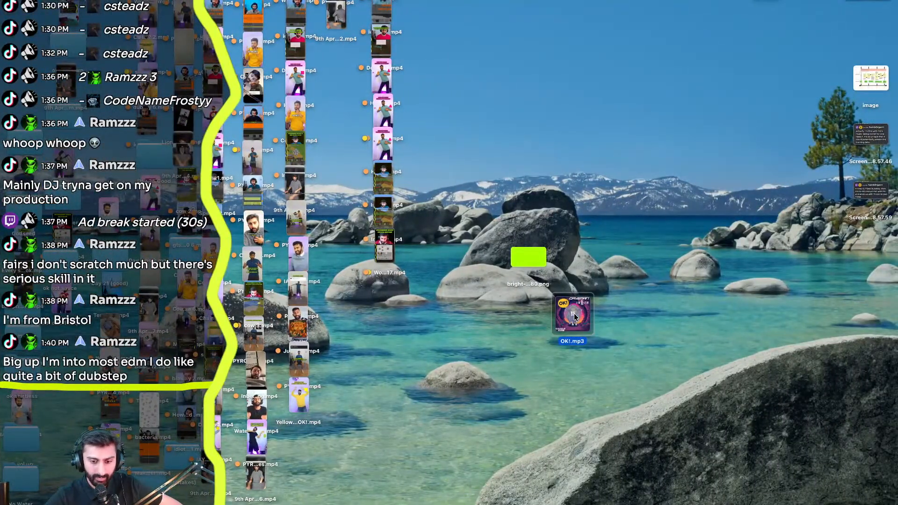
click(575, 317)
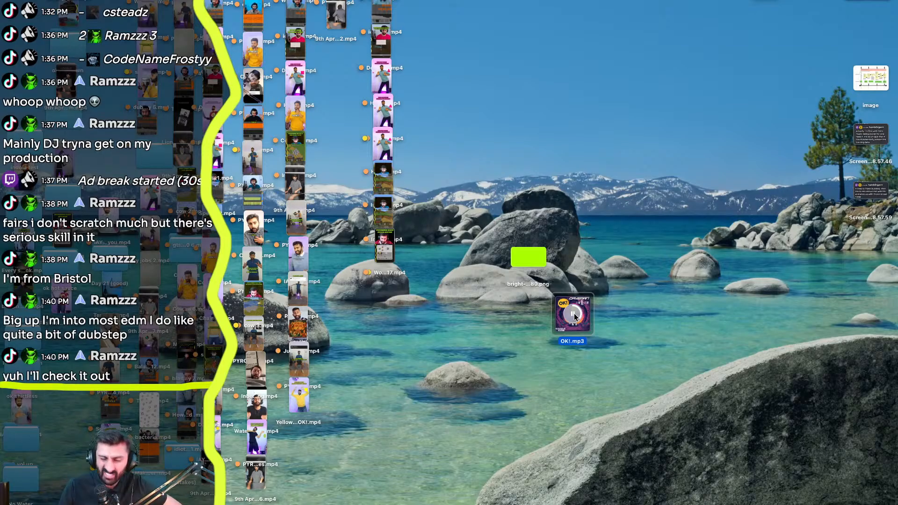
click(575, 317)
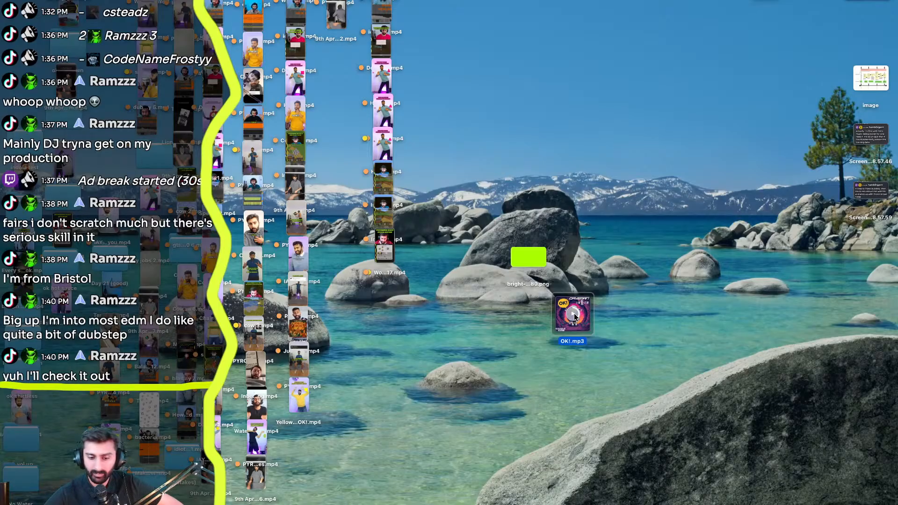
key(ctrl+Left)
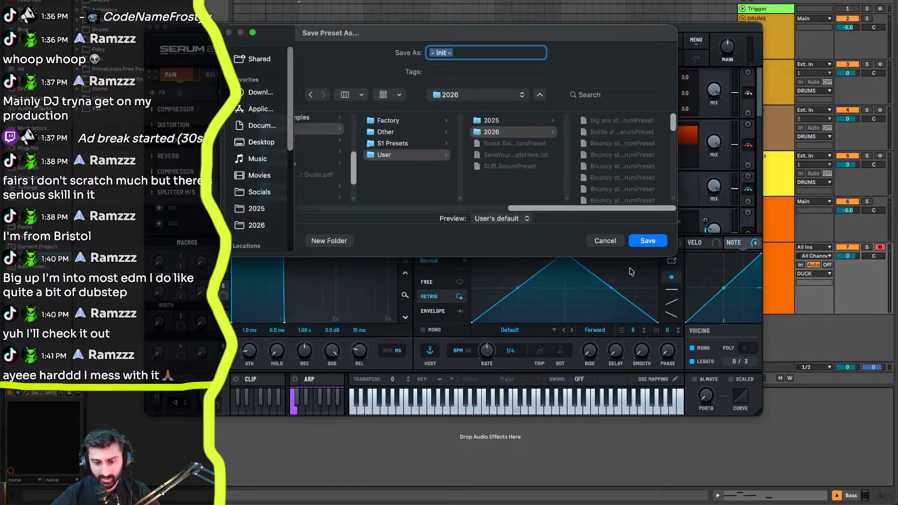
click(605, 241)
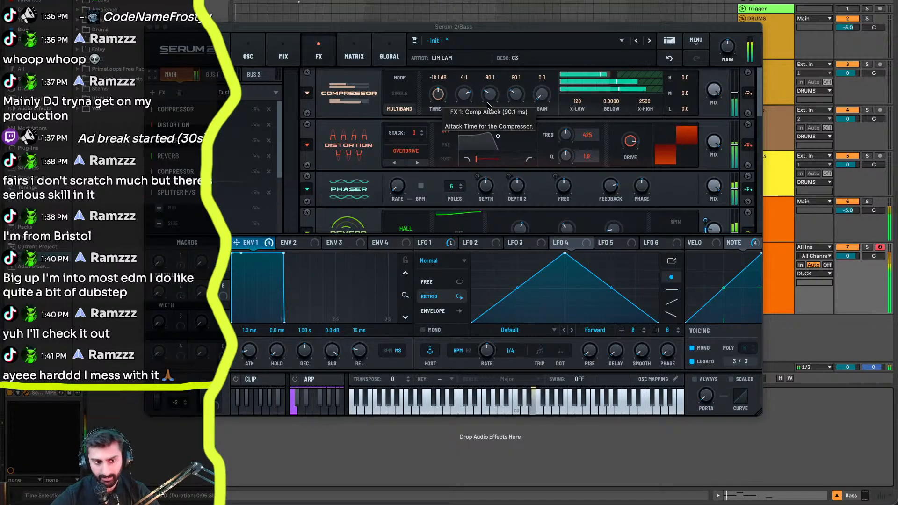
- Save the preset as "Meet Gindr" in the 2026 folder of the User presets
click(414, 40)
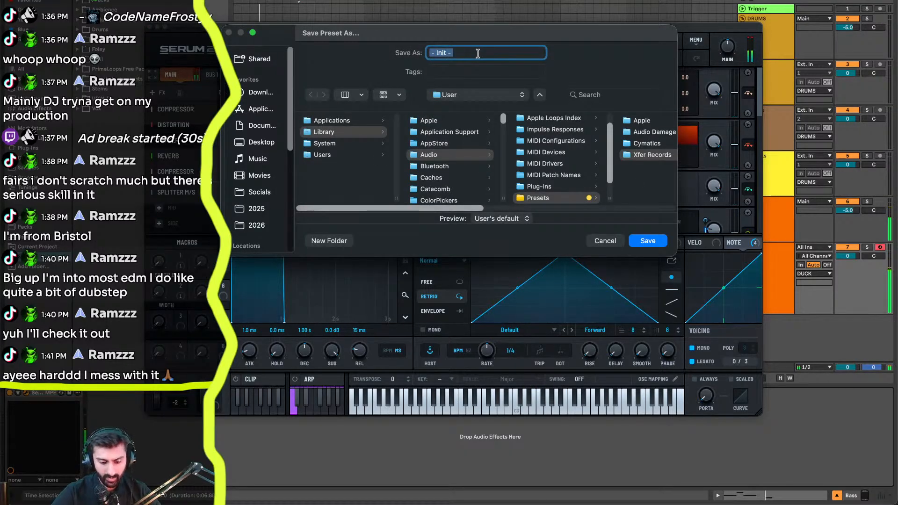
text(guteral)
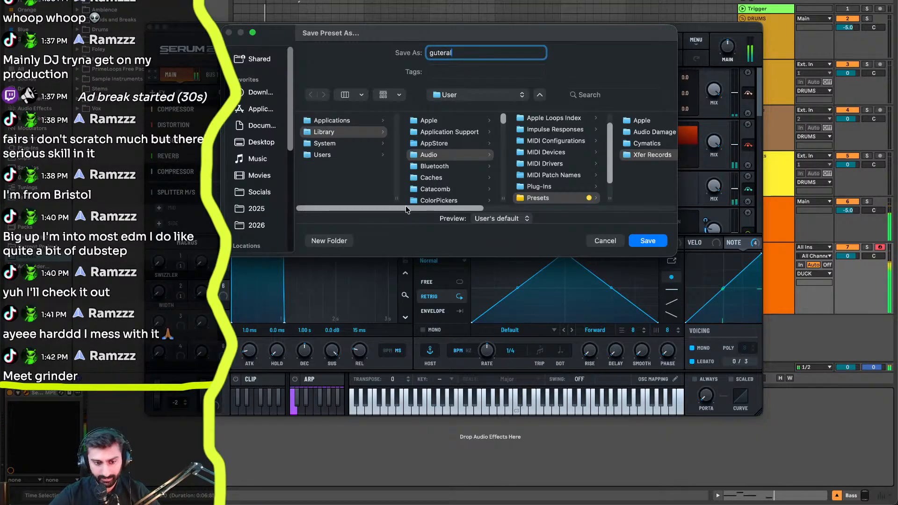
drag(410, 208, 645, 208)
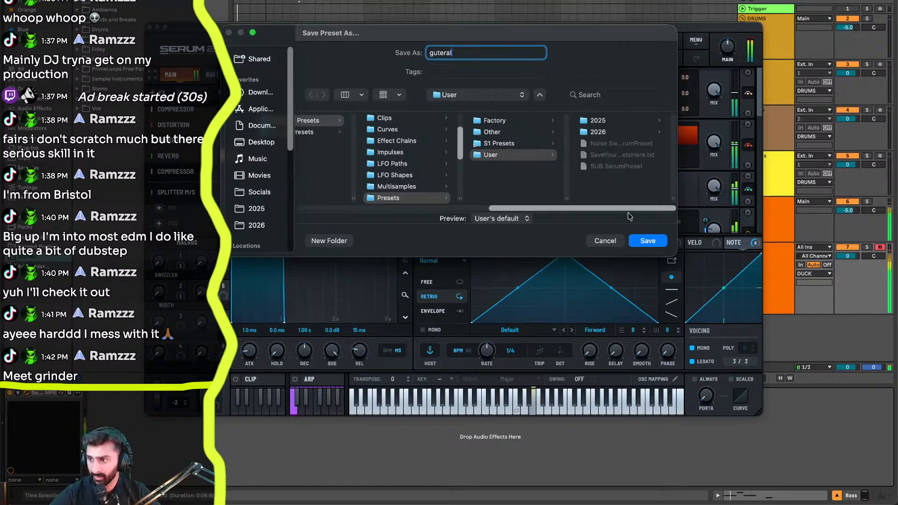
double_click(440, 49)
text(Me)
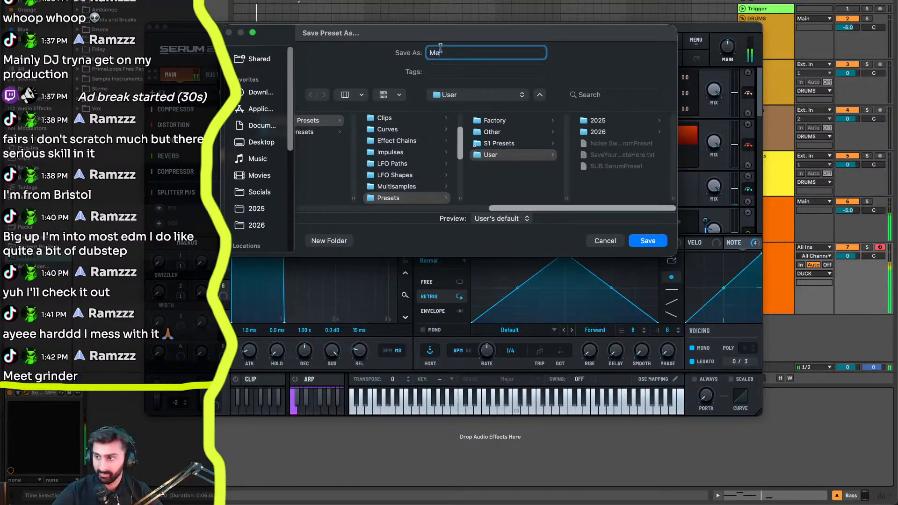
text(et Gindr)
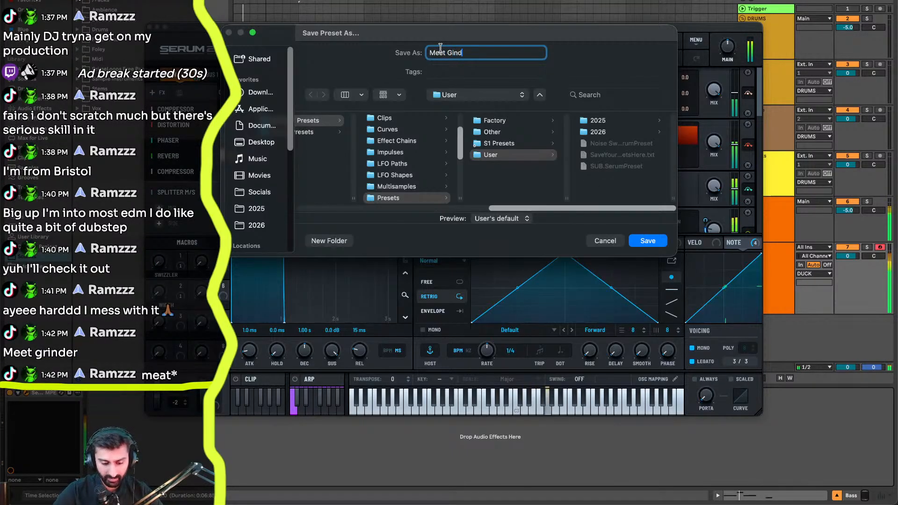
click(629, 132)
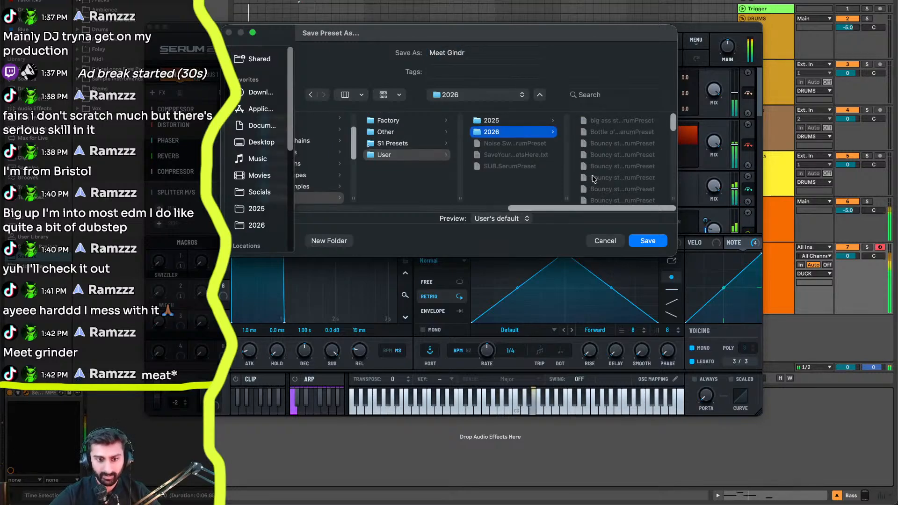
key(Return)
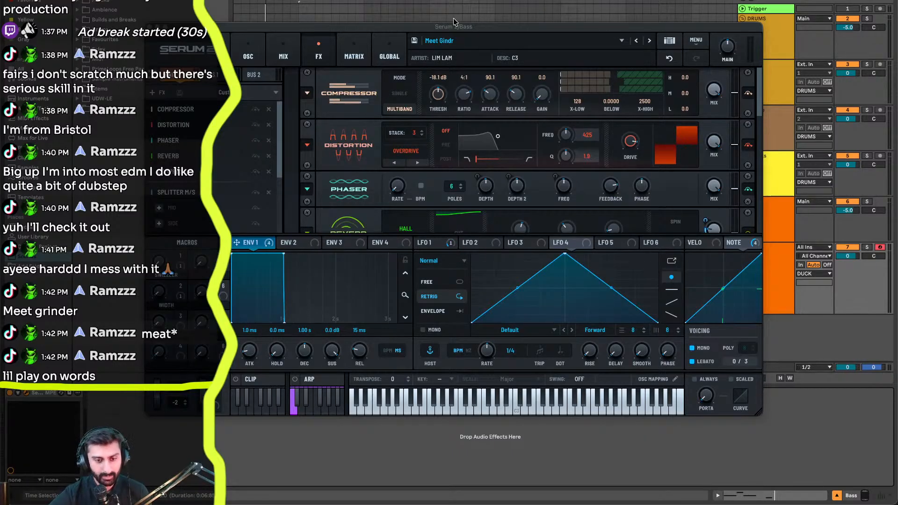
- Audition the patch while trying other LFO 1 rates, and set the rate back to 1/16
key(space)
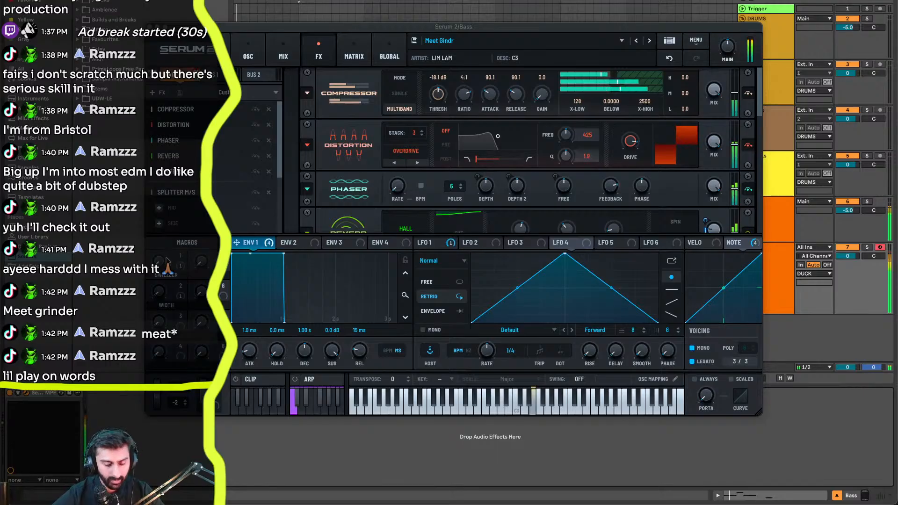
key(space)
click(430, 243)
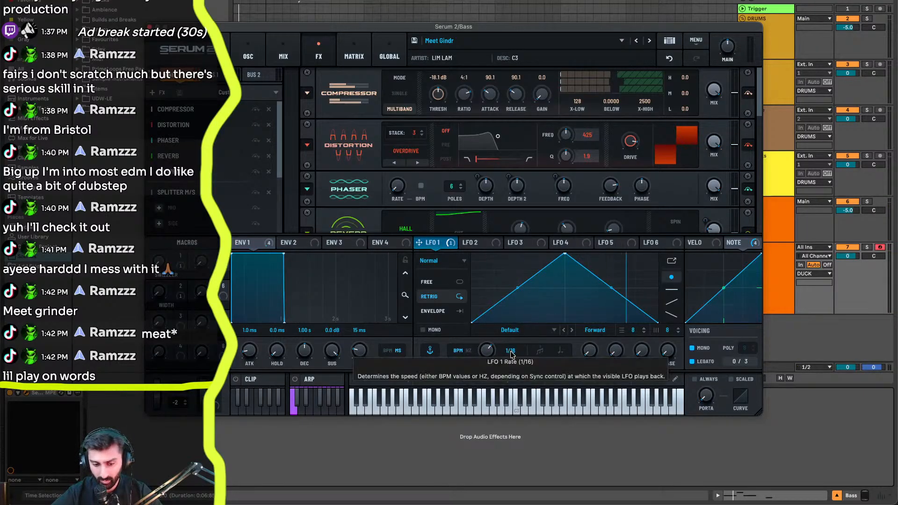
key(space)
drag(511, 354, 510, 390)
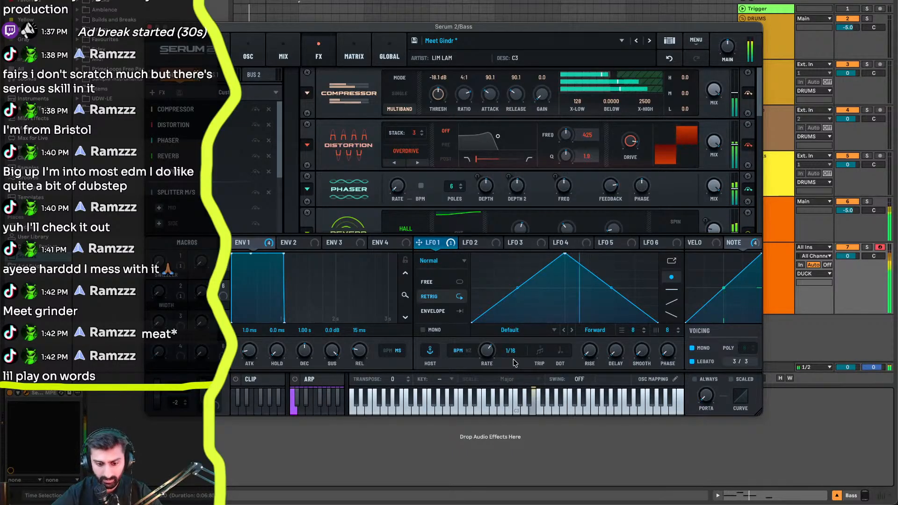
drag(509, 390, 515, 363)
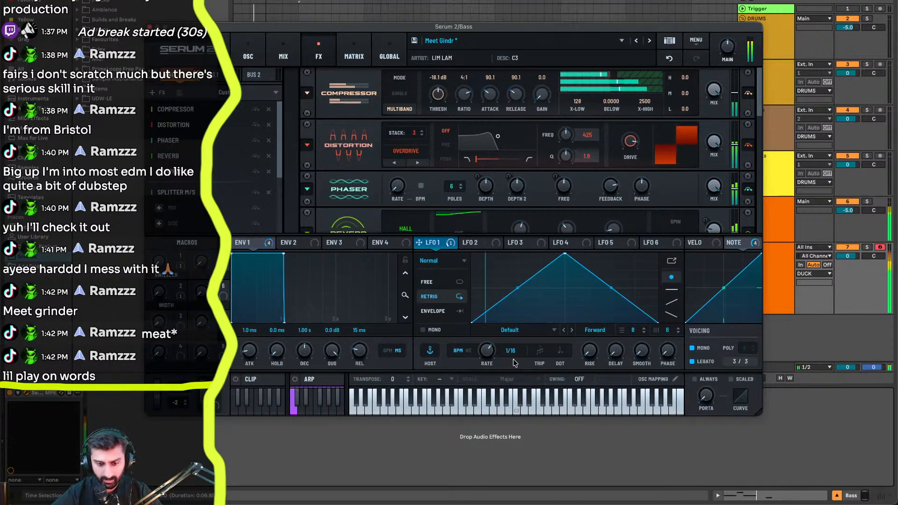
- Add an Equalizer at the end of the main FX chain and switch its high band to a low-pass
scroll(185, 180, down, 3)
click(184, 180)
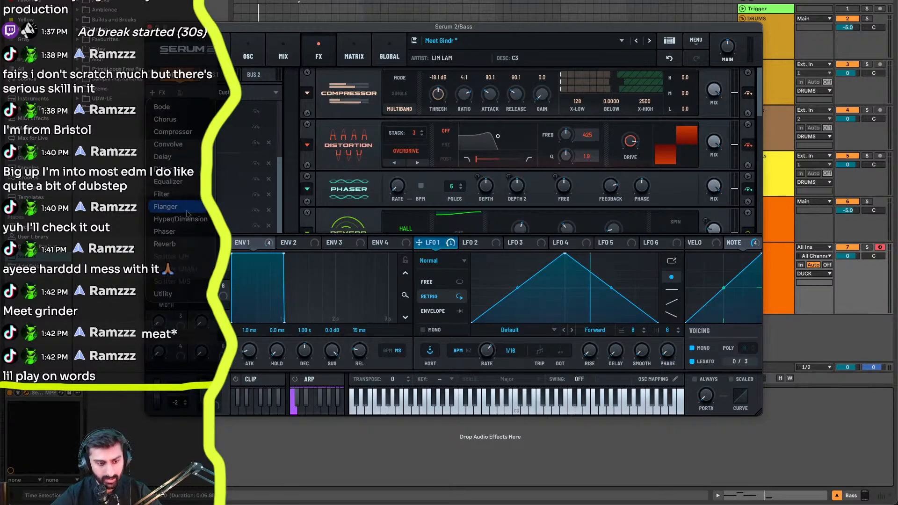
click(169, 182)
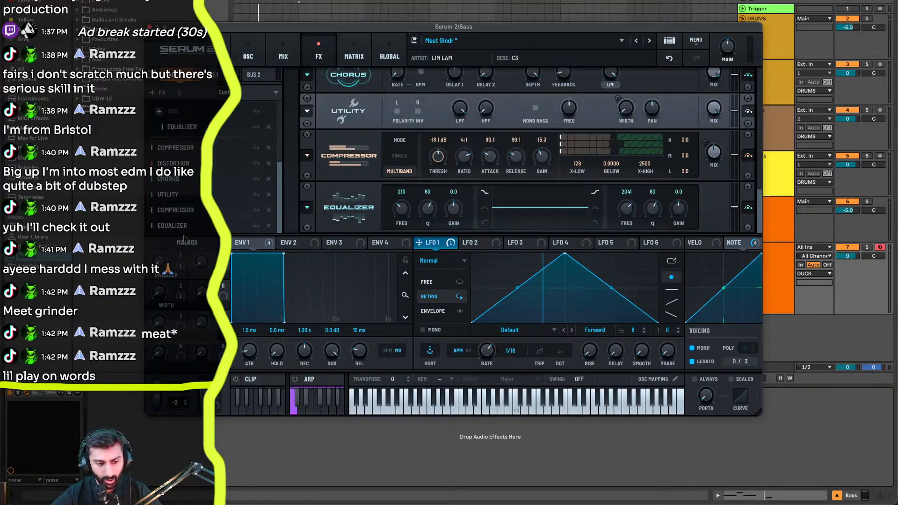
click(477, 243)
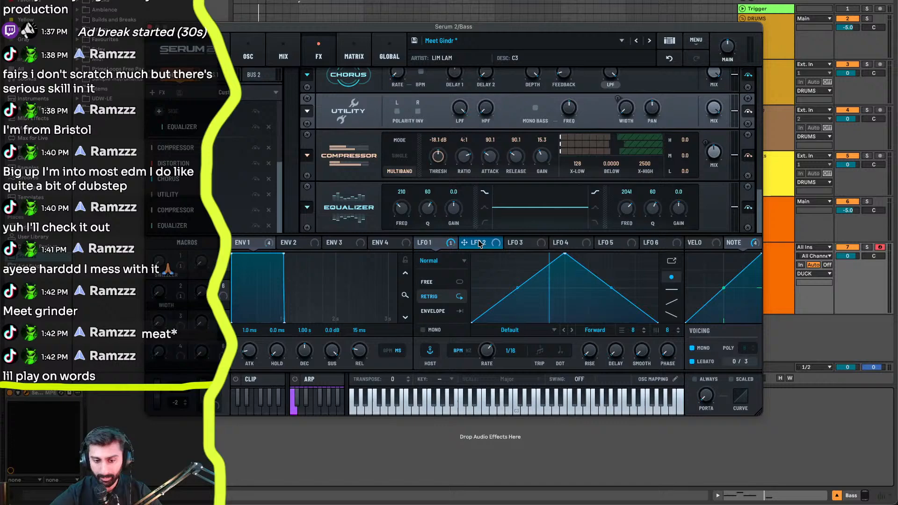
click(595, 223)
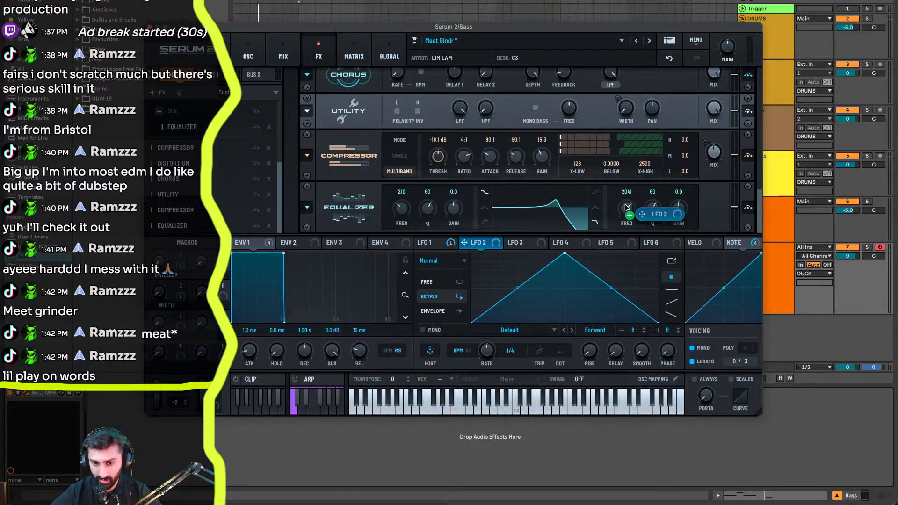
- Modulate the Equalizer's low-pass frequency from 22 with LFO 2 at a 1/8 rate, and set its Q to 34
drag(496, 245, 629, 273)
drag(618, 200, 620, 191)
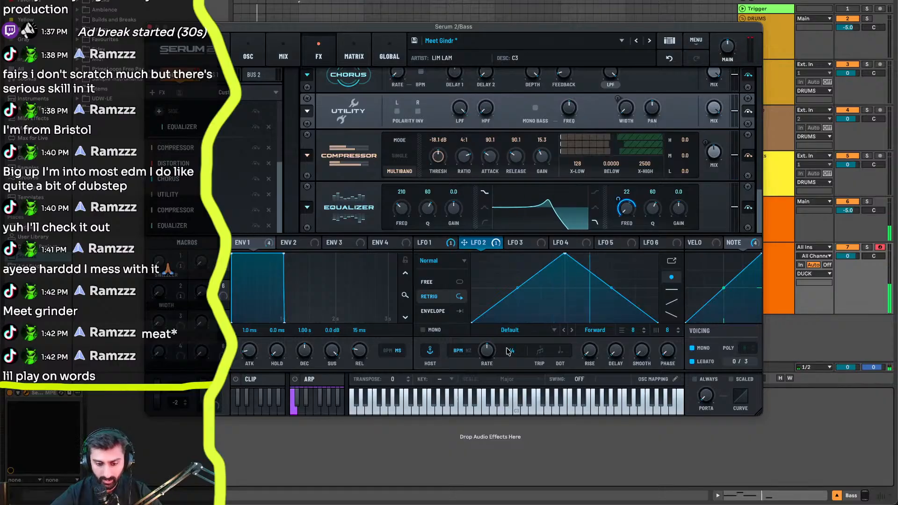
drag(509, 351, 512, 344)
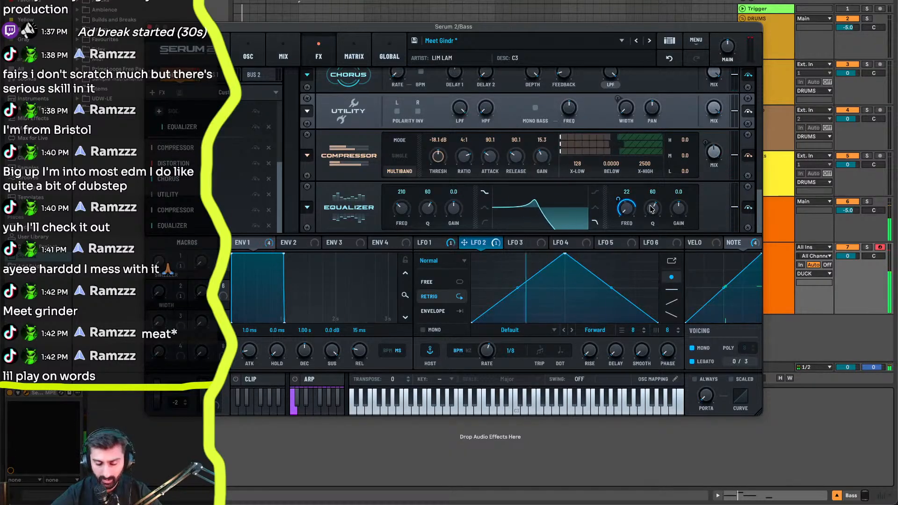
drag(644, 206, 646, 234)
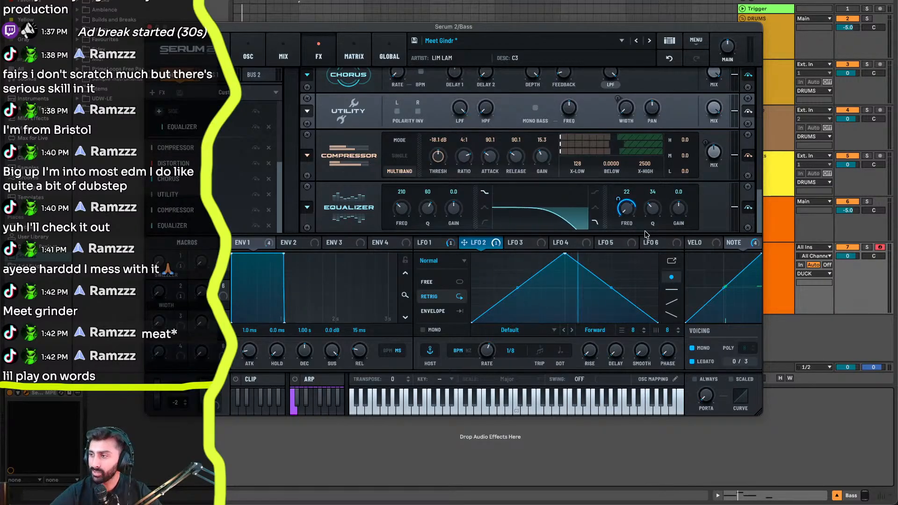
- During playback, reduce LFO 2's modulation depth on the Equalizer's low-pass frequency and raise the band's Q to 50
click(245, 51)
click(319, 53)
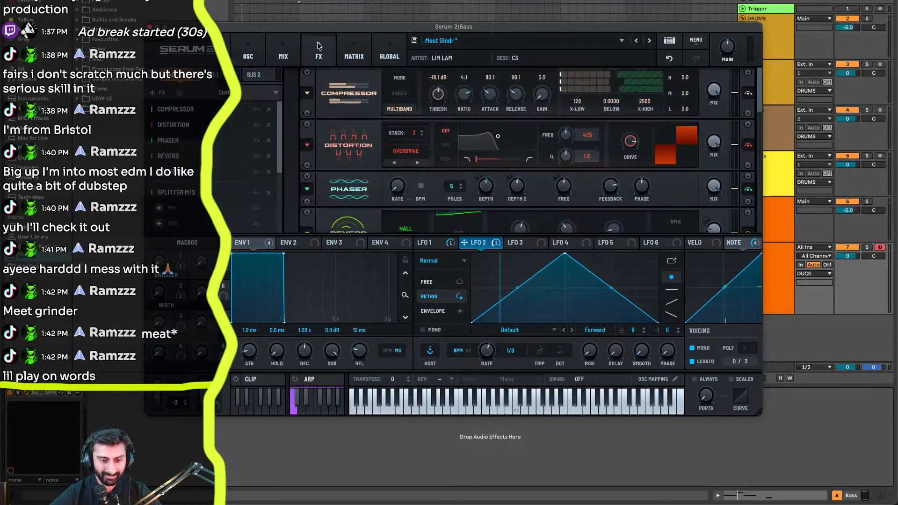
scroll(202, 201, down, 5)
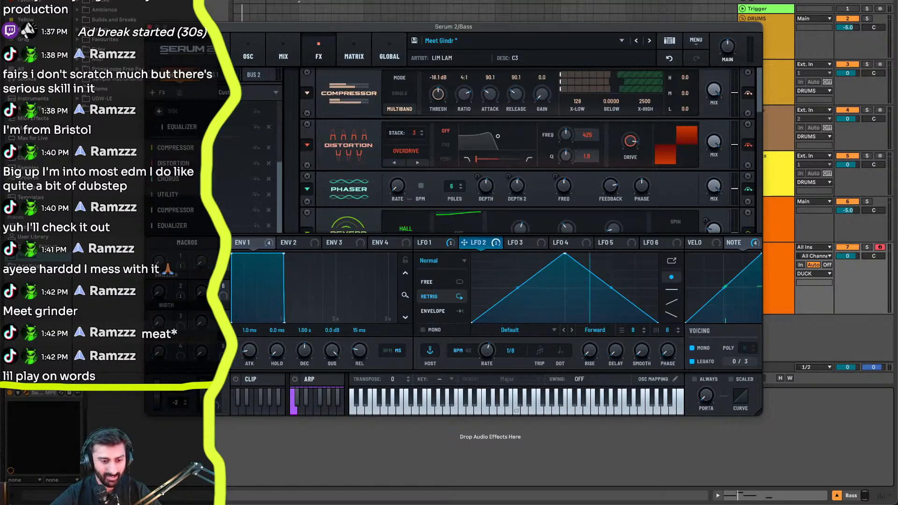
click(198, 225)
key(space)
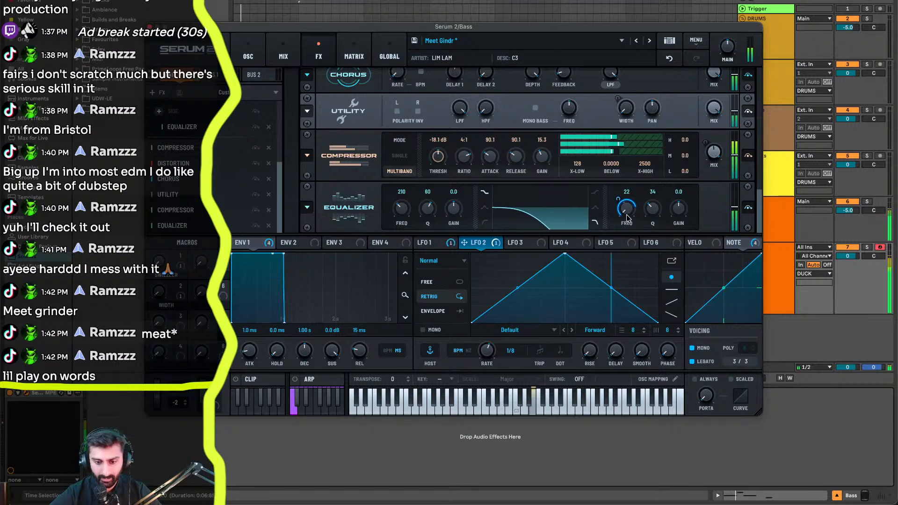
drag(618, 199, 609, 204)
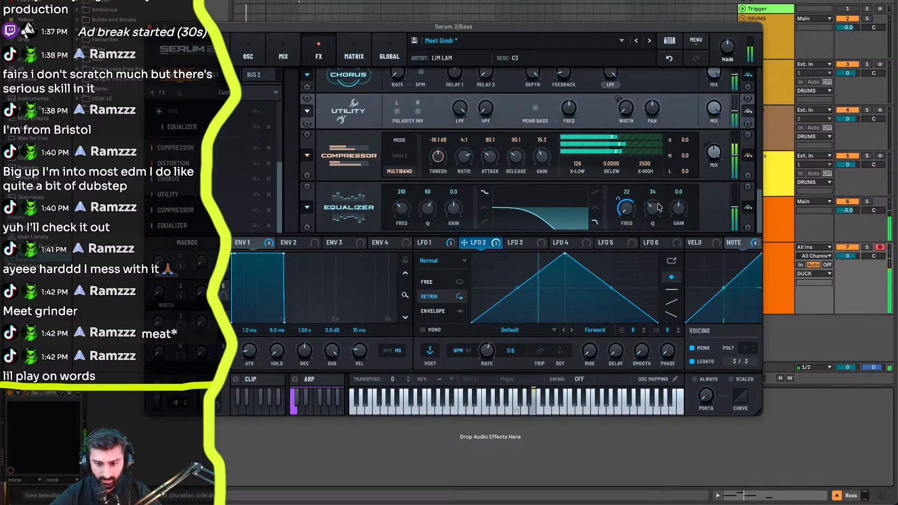
drag(659, 207, 663, 198)
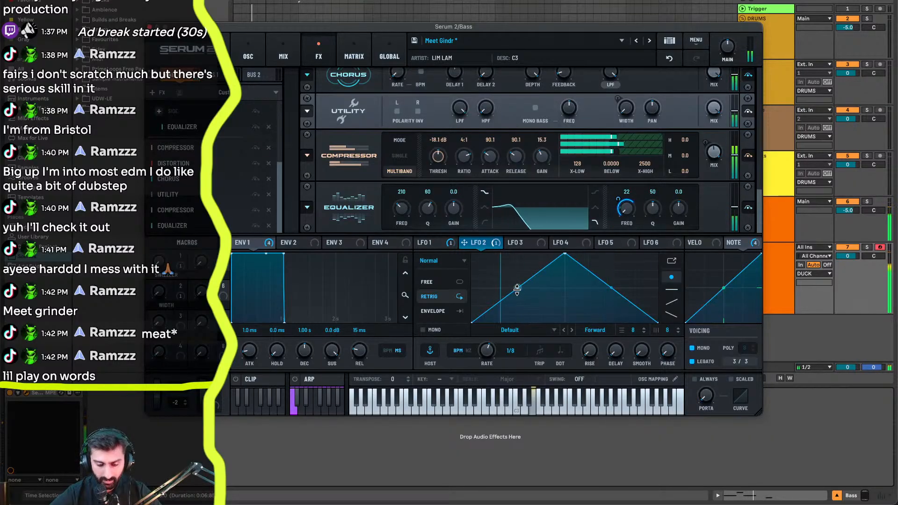
- Bend the rising and falling segments of LFO 2's triangle shape inward into curves
mouse_move(517, 290)
mouse_down()
mouse_move(517, 271)
mouse_move(517, 304)
mouse_up()
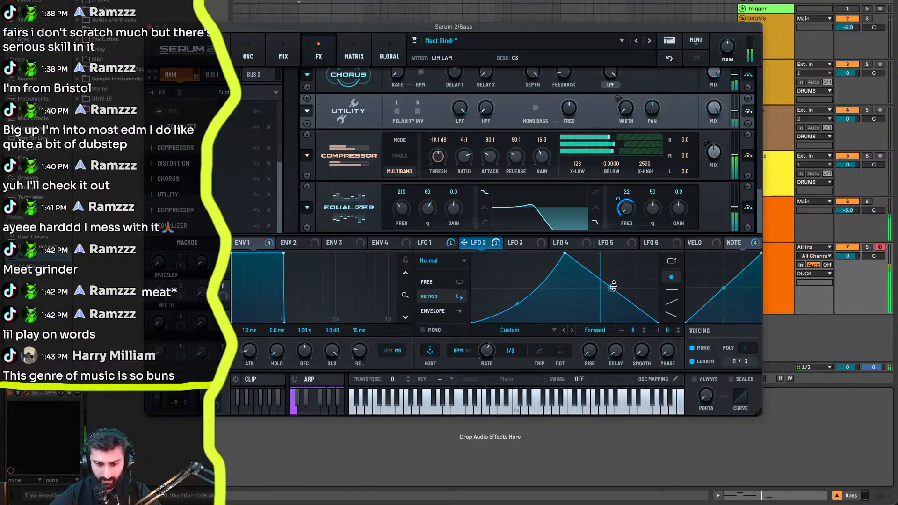
mouse_move(614, 287)
mouse_down()
mouse_move(623, 279)
mouse_move(622, 287)
mouse_up()
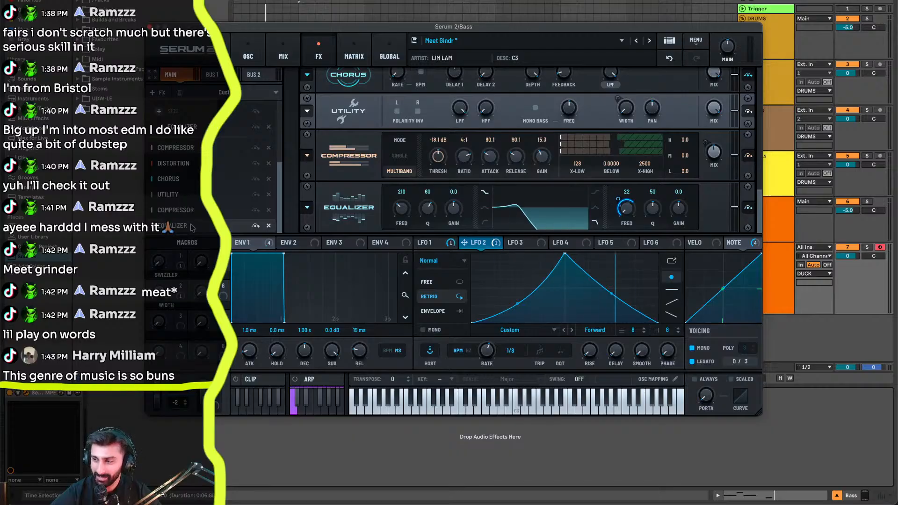
- Move the last Equalizer up the main FX chain, between the second Distortion and the Chorus
drag(192, 228, 195, 183)
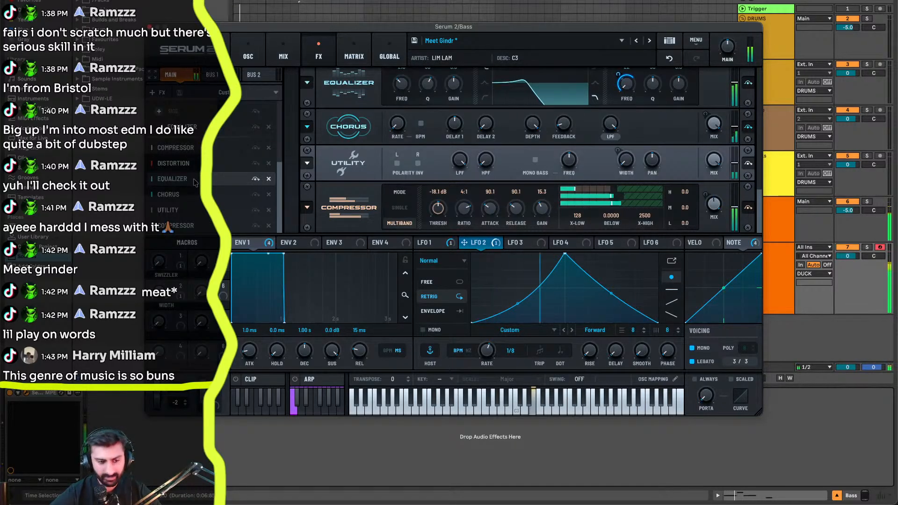
mouse_move(195, 182)
mouse_down()
mouse_move(197, 175)
mouse_move(190, 181)
mouse_up()
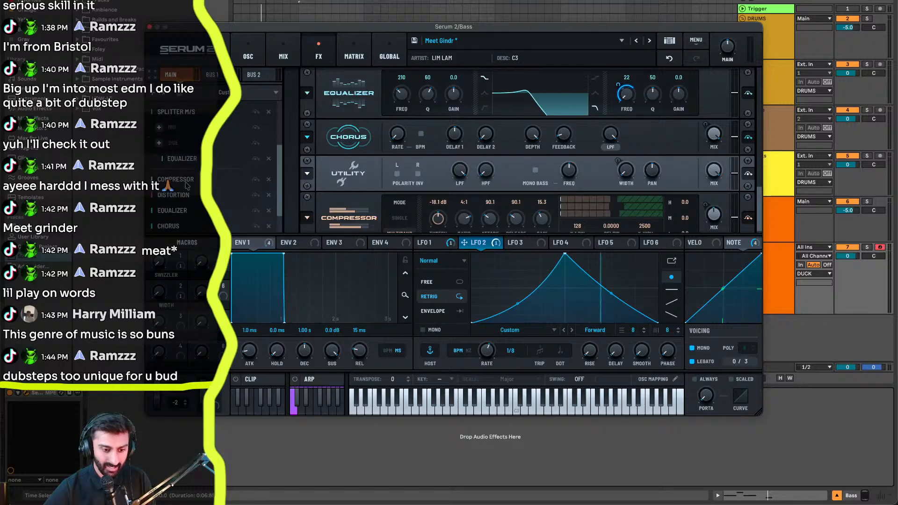
- Try the Equalizer before the second Distortion, after the Reverb and before the Reverb, and return it between the second Distortion and the Chorus
scroll(186, 186, up, 2)
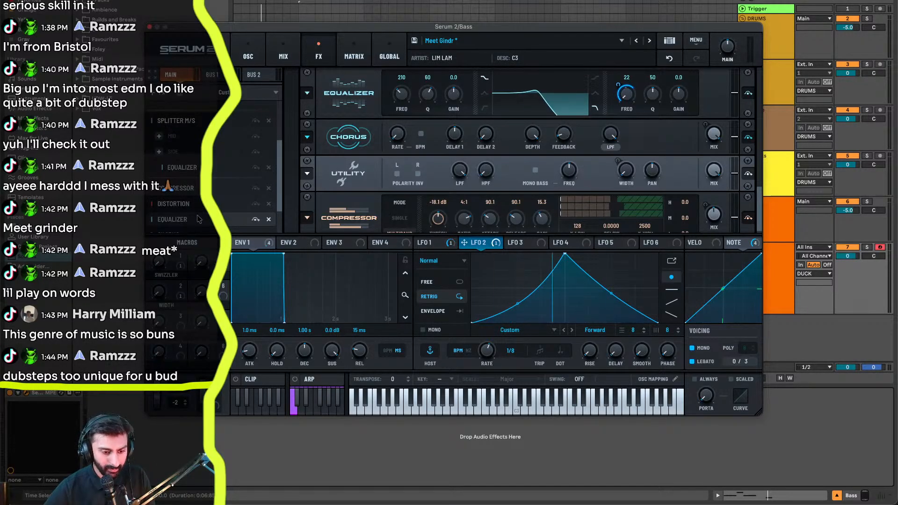
drag(199, 219, 213, 197)
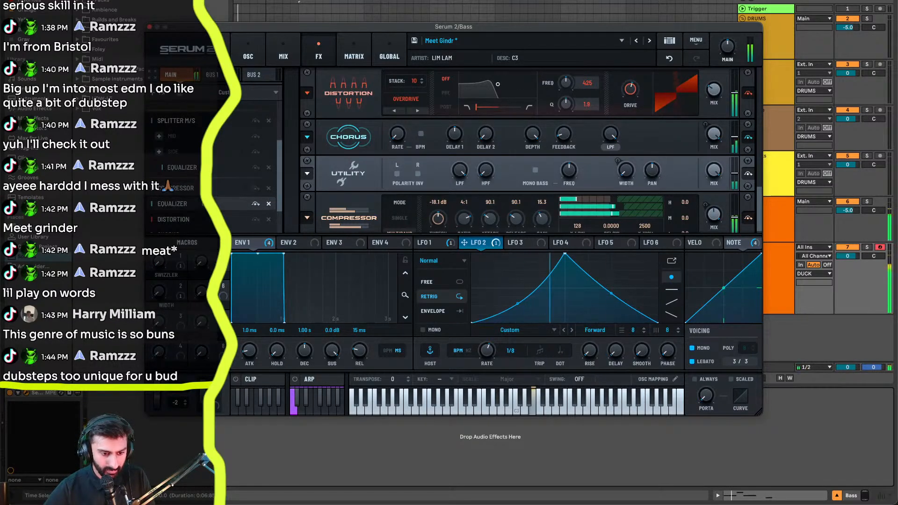
scroll(204, 204, up, 1)
scroll(204, 204, up, 1)
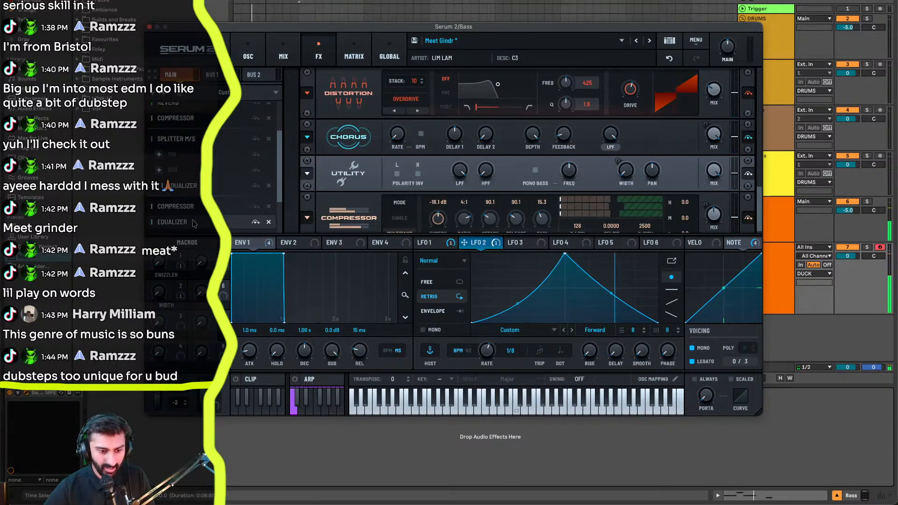
drag(194, 217, 197, 116)
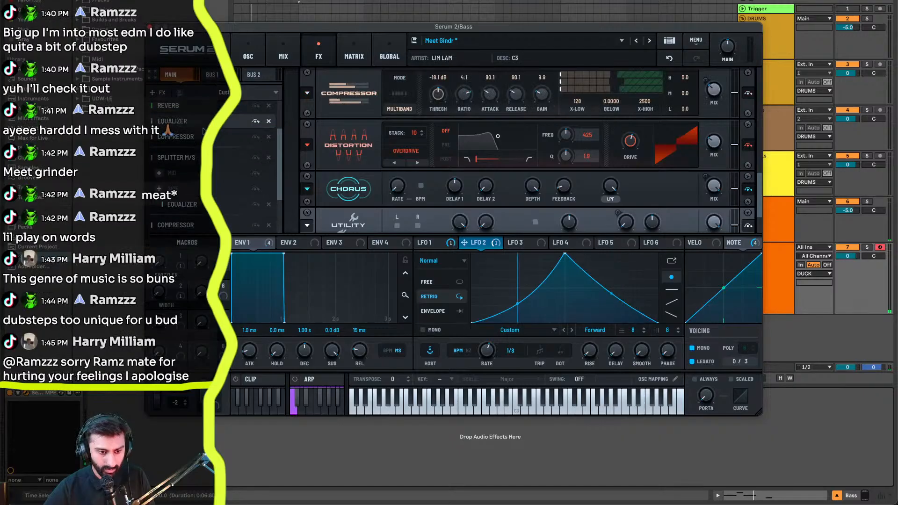
scroll(204, 127, up, 2)
scroll(204, 136, up, 2)
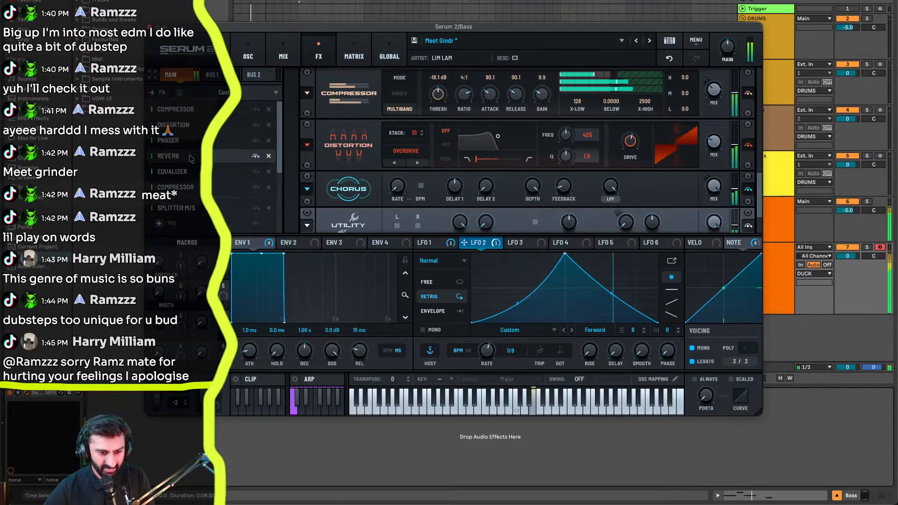
drag(197, 171, 199, 155)
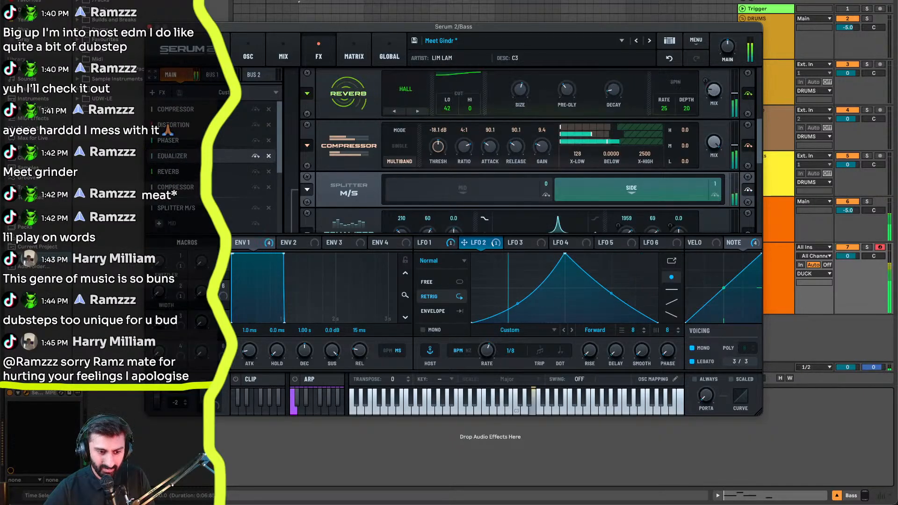
mouse_move(202, 127)
mouse_down()
mouse_move(203, 109)
mouse_move(197, 194)
mouse_move(209, 233)
mouse_move(211, 188)
mouse_move(223, 195)
mouse_up()
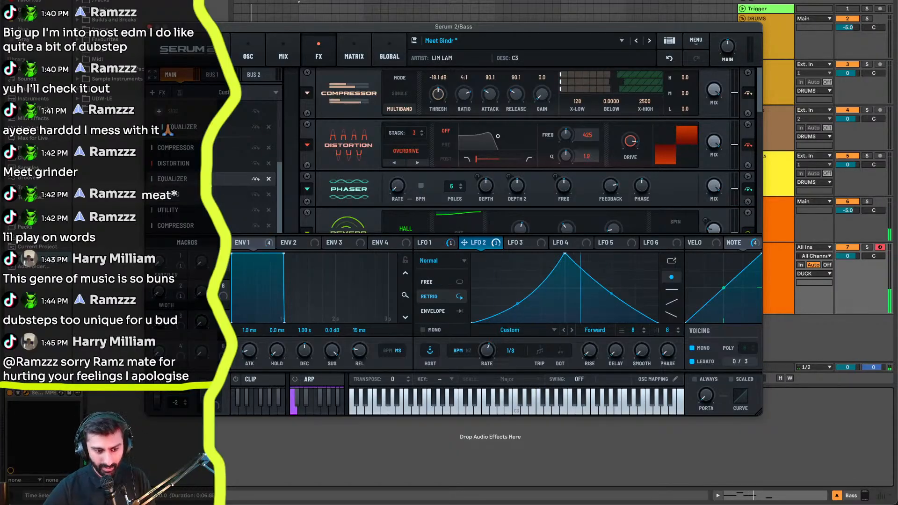
click(197, 225)
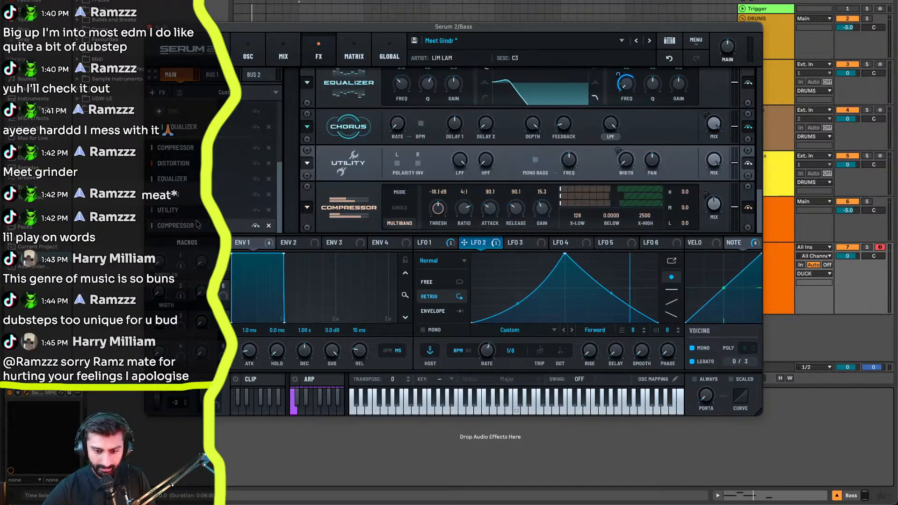
- Readjust LFO 2's modulation depth on the low-pass frequency of the Equalizer between Distortion and Chorus during playback
click(213, 163)
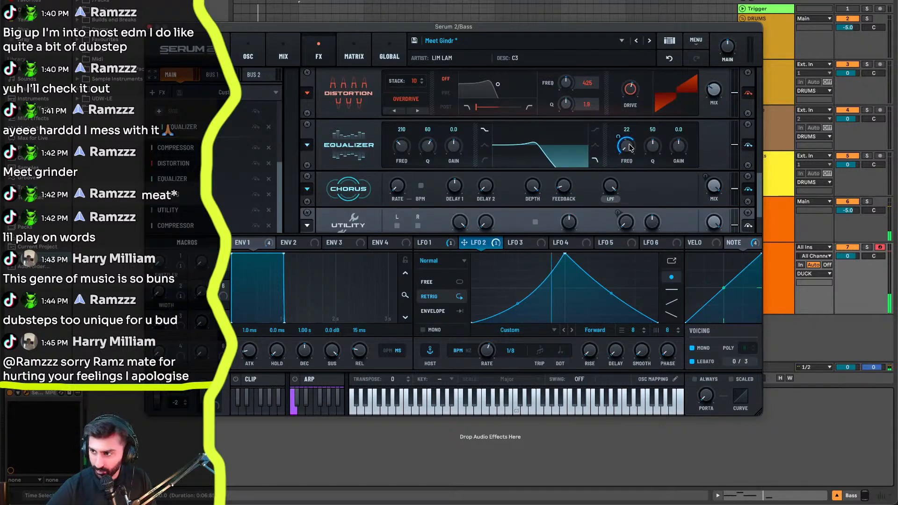
mouse_move(630, 148)
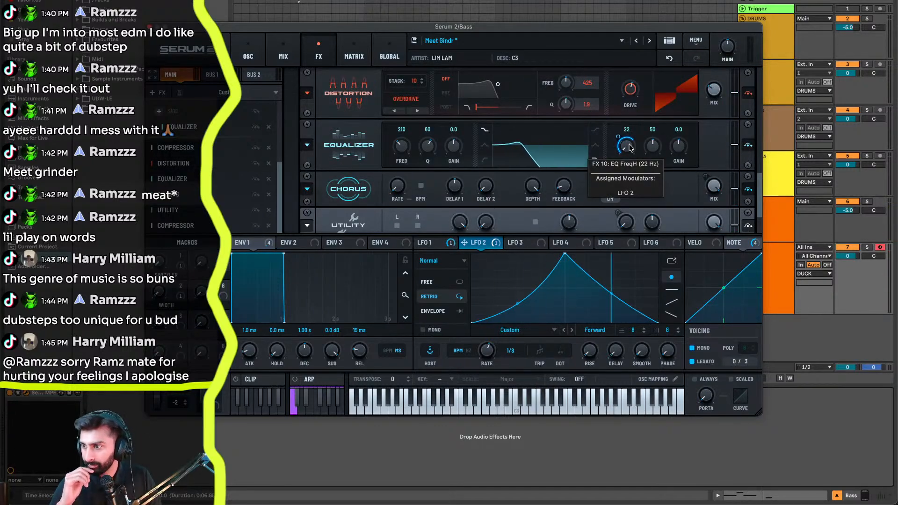
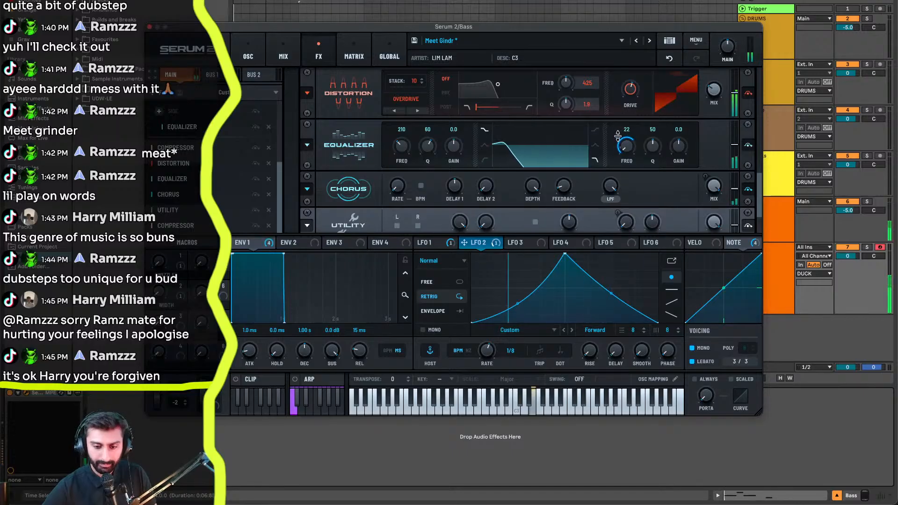
drag(618, 136, 627, 164)
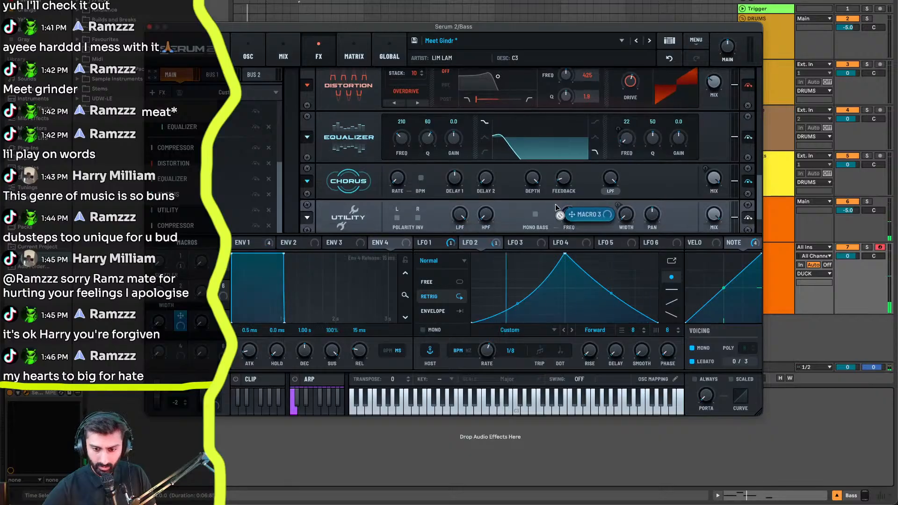
scroll(627, 149, down, 1)
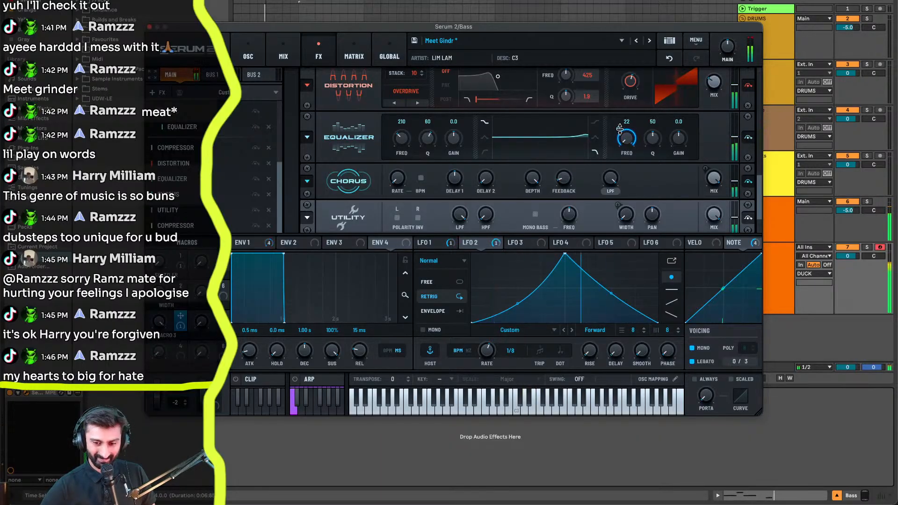
mouse_move(614, 135)
drag(614, 135, 607, 152)
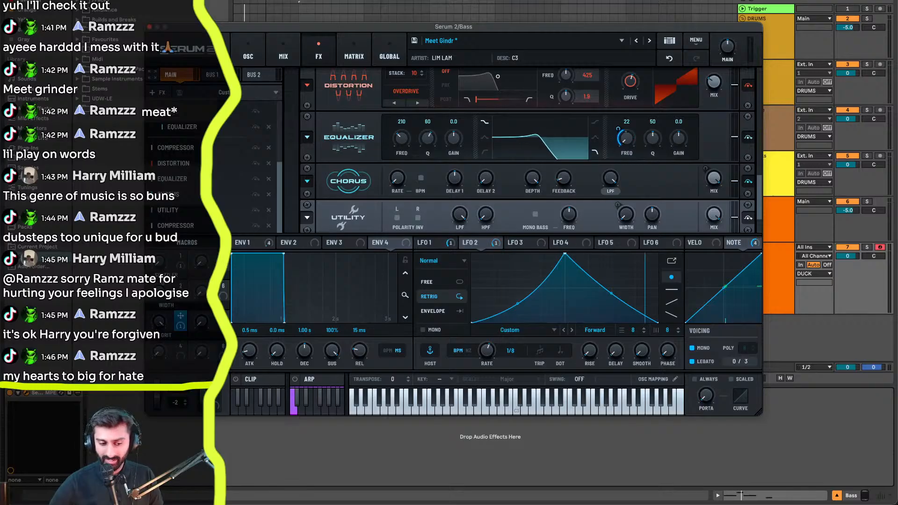
- Save the preset as "Meet Grindr" in the 2026 folder and audition its macros during playback
click(414, 42)
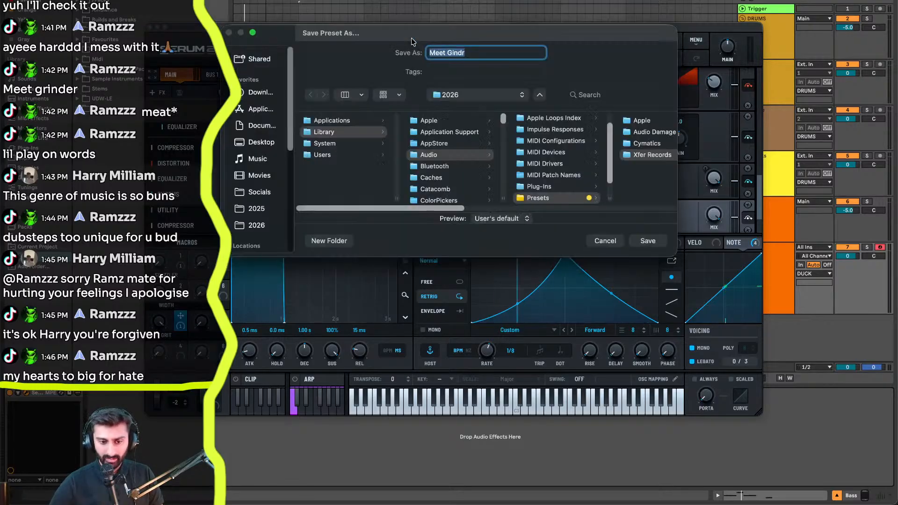
click(473, 55)
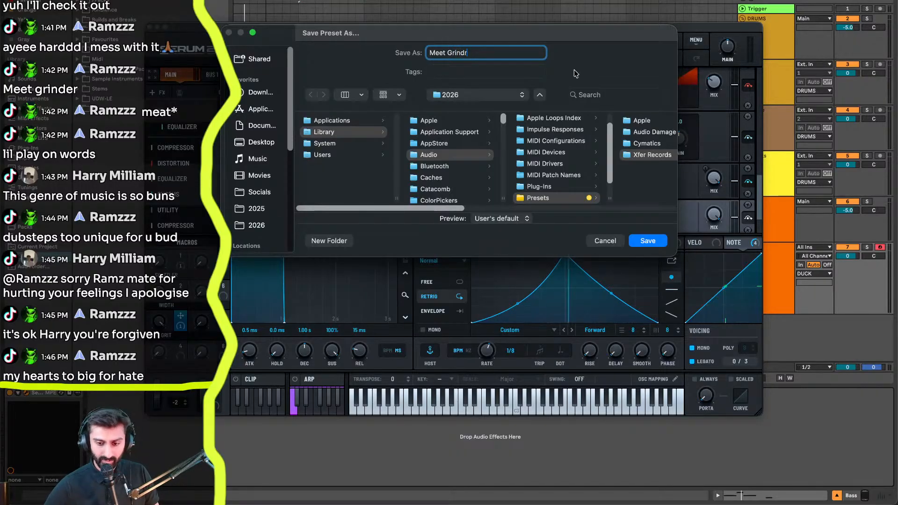
key(Return)
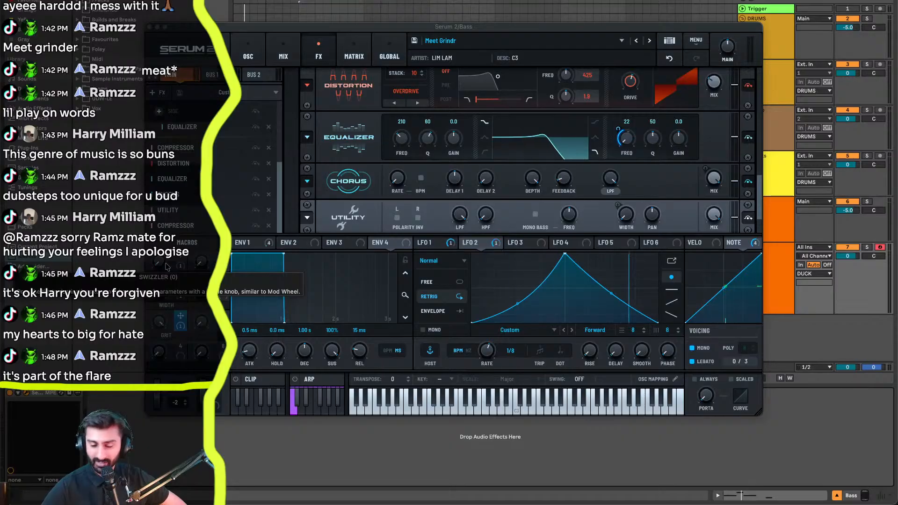
drag(159, 321, 157, 350)
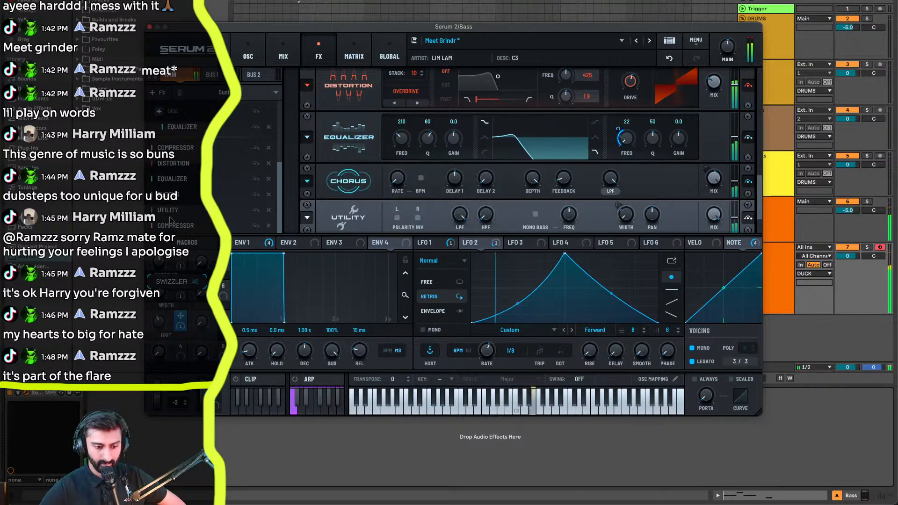
drag(160, 292, 166, 323)
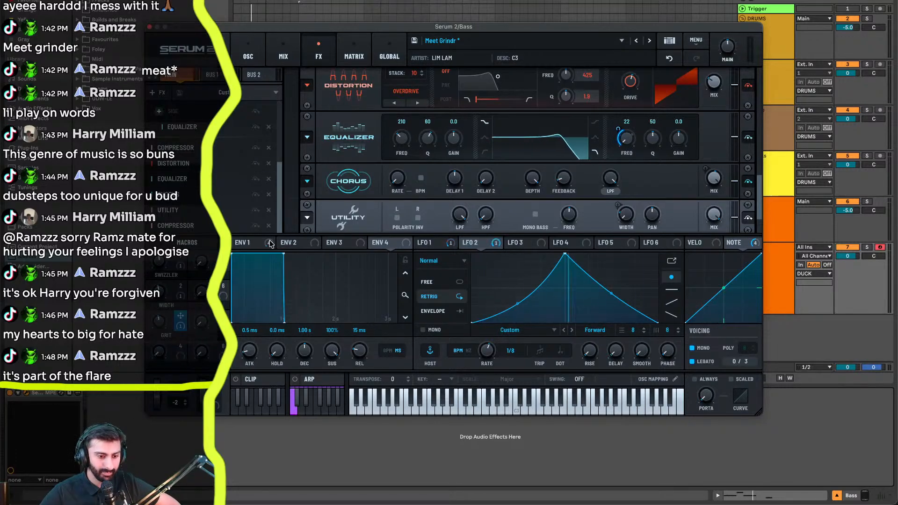
- Add another Equalizer to the main FX chain and place it between the Utility and the last Compressor
click(178, 217)
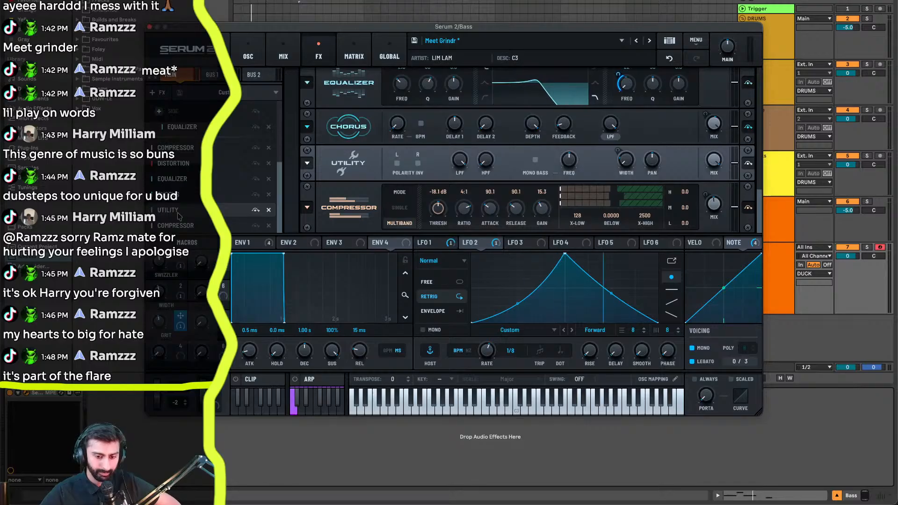
click(153, 93)
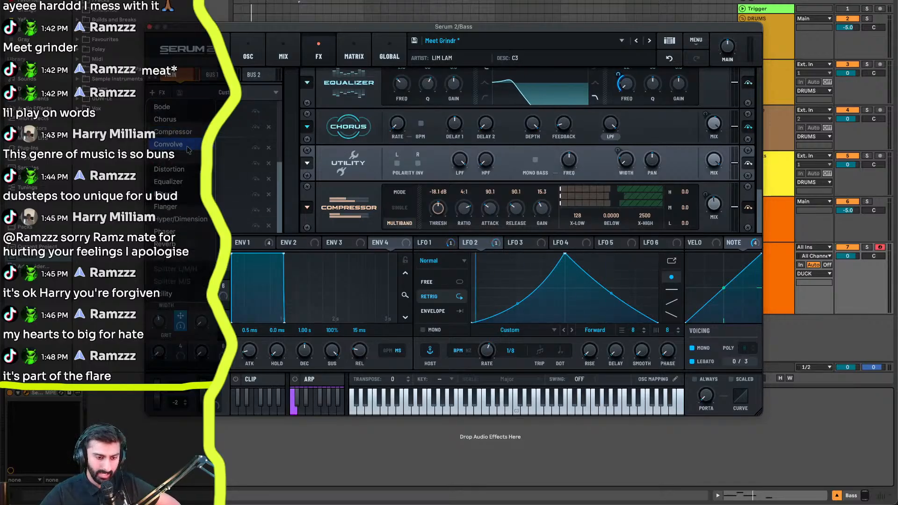
click(168, 181)
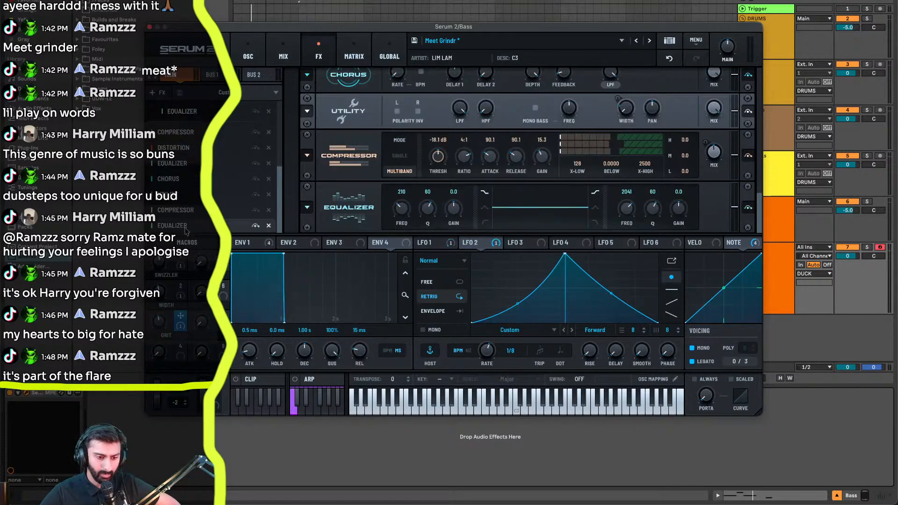
drag(186, 226, 197, 208)
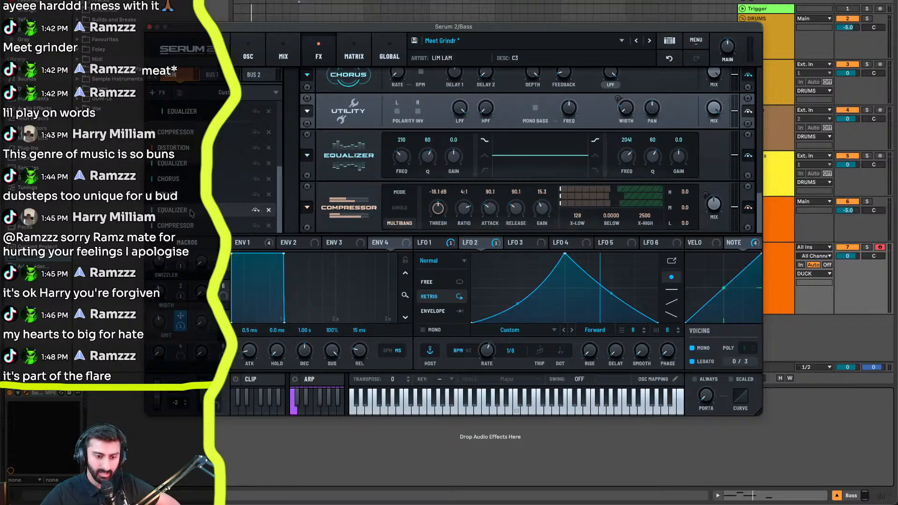
- Switch the new Equalizer's low band to a high-pass filter with Q 43 and a frequency of 225 Hz
click(485, 171)
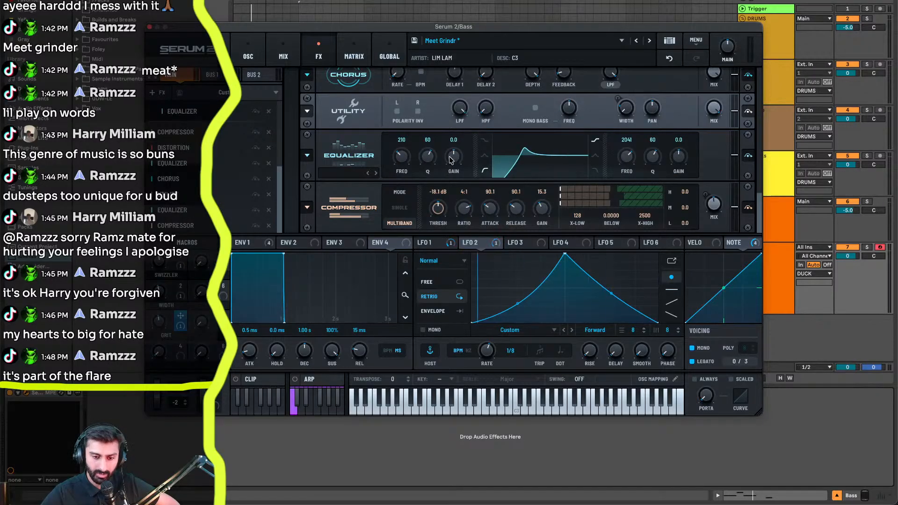
drag(427, 159, 427, 177)
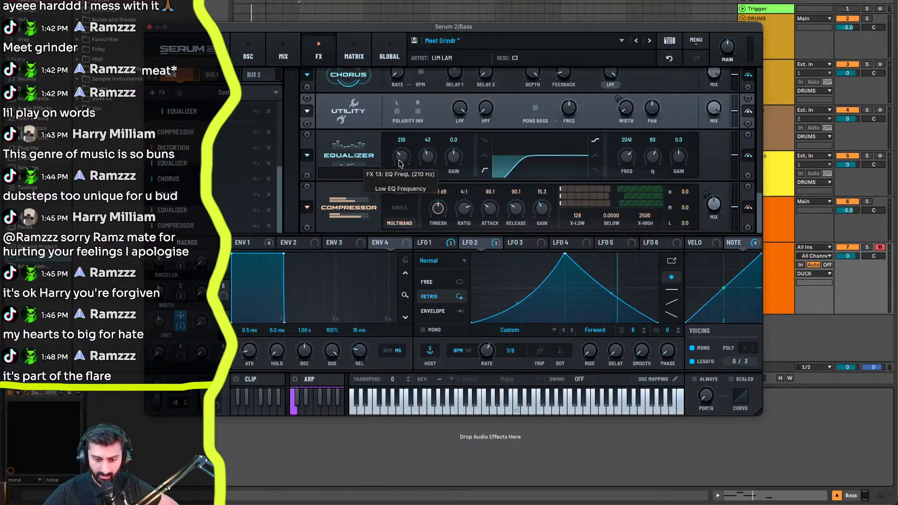
mouse_move(400, 164)
mouse_down()
mouse_move(403, 177)
mouse_move(405, 168)
mouse_up()
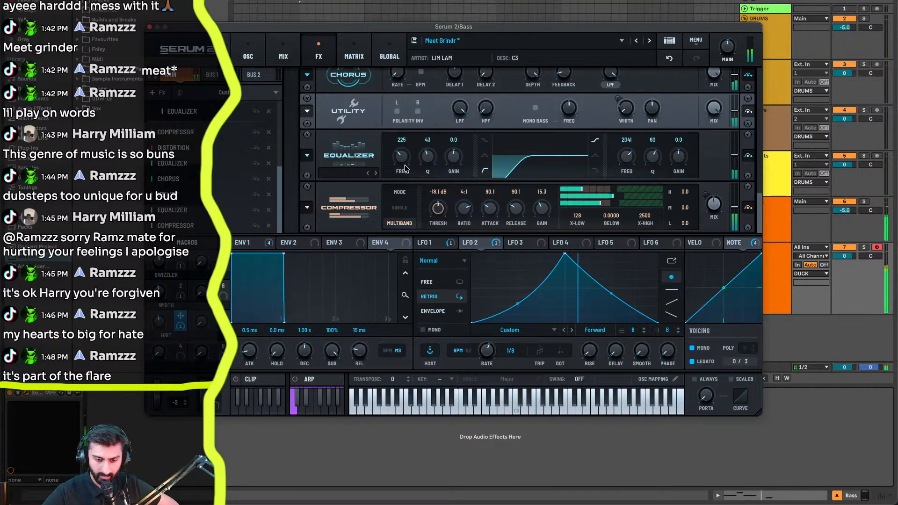
- Modulate the new Equalizer's high-pass frequency with LFO 2, setting its frequency to 744 Hz and Q to 68
drag(489, 244, 389, 180)
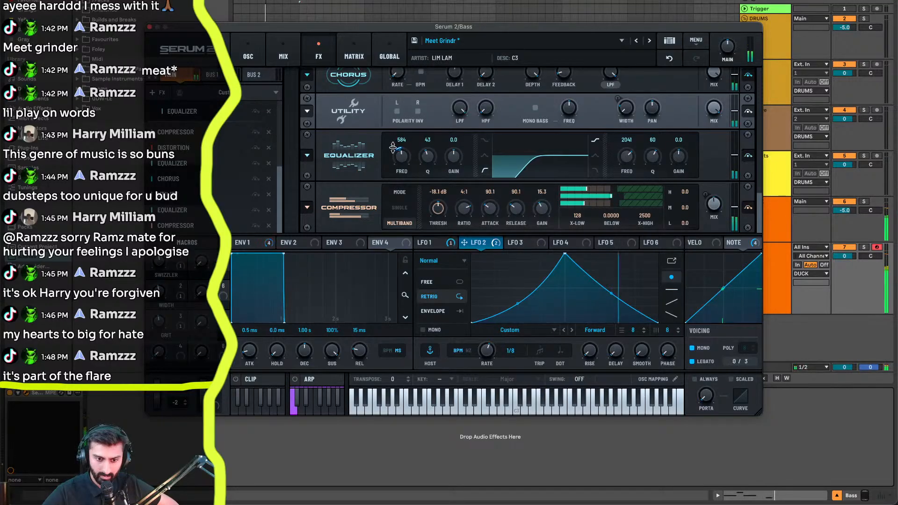
mouse_move(390, 151)
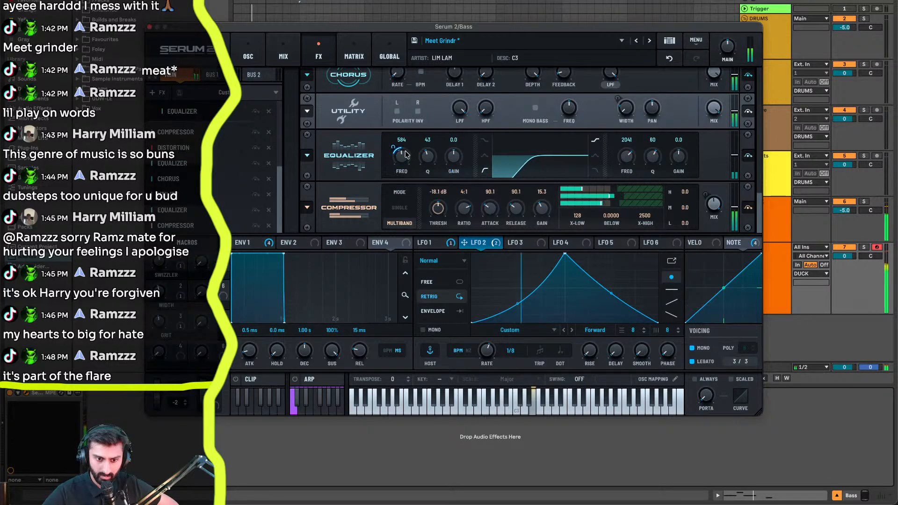
mouse_move(402, 157)
mouse_down()
mouse_move(404, 146)
mouse_move(388, 152)
mouse_move(389, 164)
mouse_move(392, 147)
mouse_move(430, 132)
mouse_move(403, 171)
mouse_up()
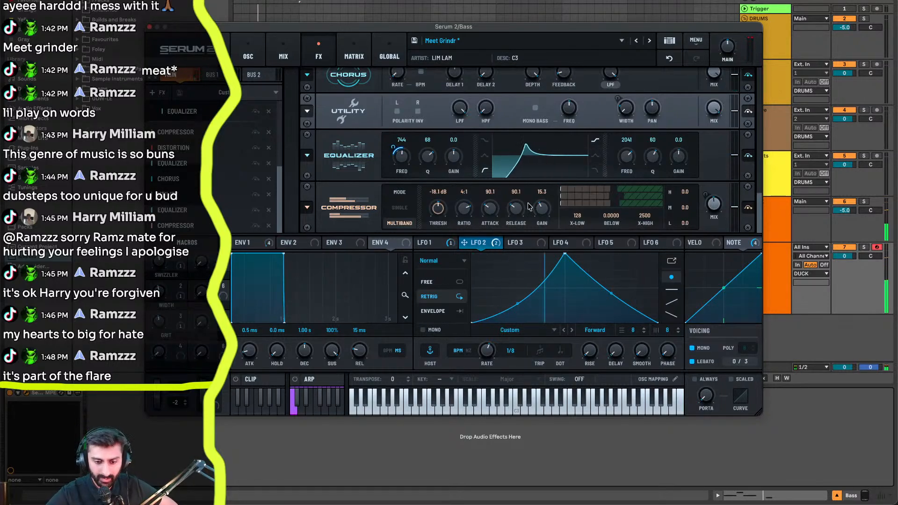
- Turn the new Equalizer's high band into a peak with 15.5 gain and modulate its frequency with LFO 3 at about -25%
click(519, 243)
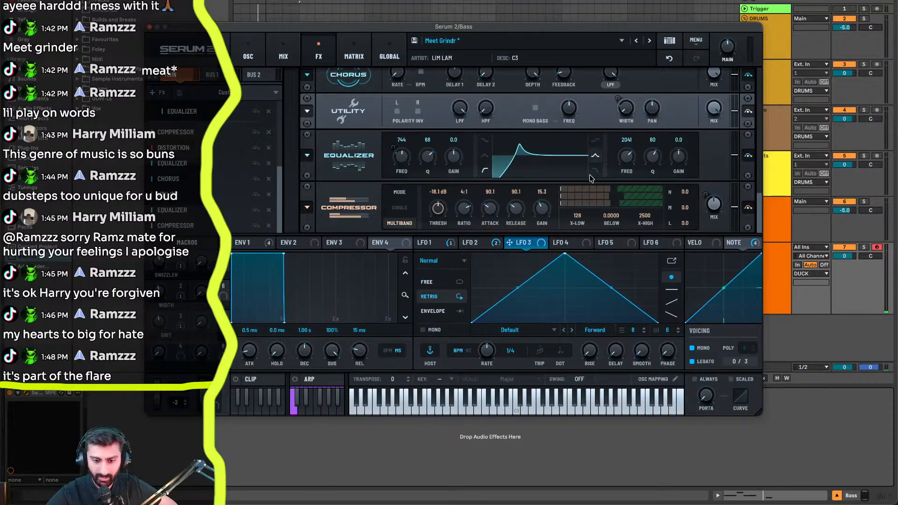
drag(538, 249, 680, 119)
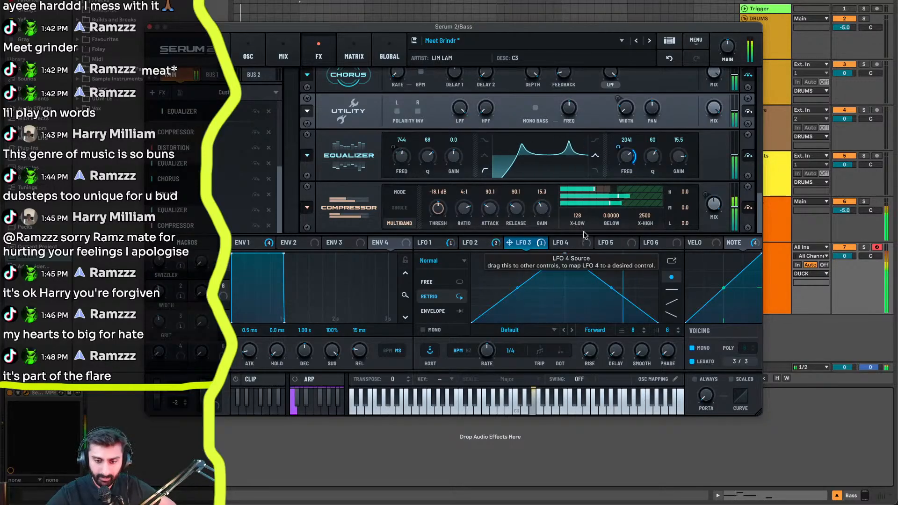
mouse_move(618, 144)
mouse_down()
mouse_move(609, 156)
mouse_move(627, 153)
mouse_move(616, 155)
mouse_up()
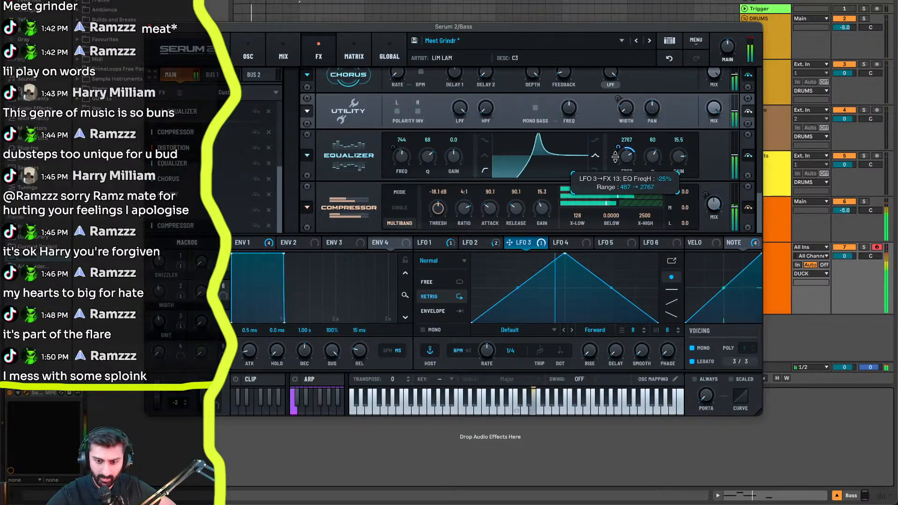
- Set LFO 3's rate to 1/2 and the peak band's Q to 46, and change LFO 3's frequency modulation depth to about 21%
drag(514, 350, 507, 373)
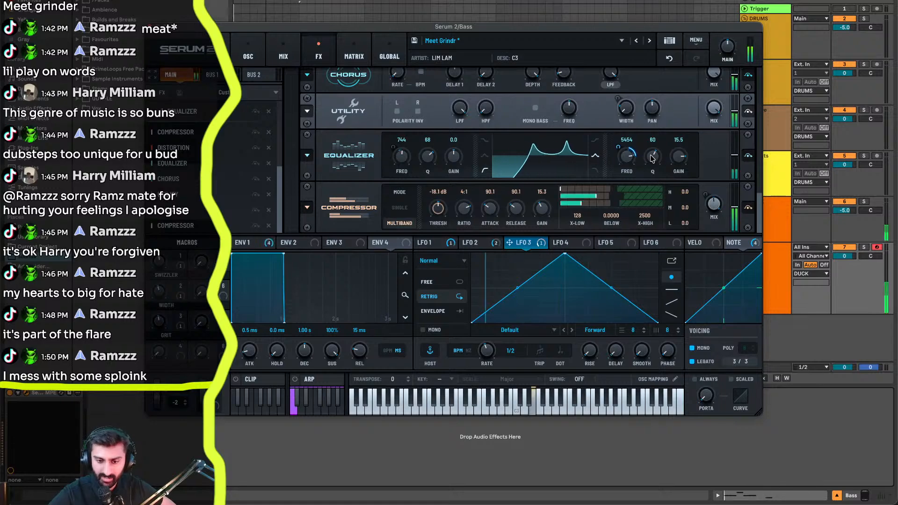
mouse_move(652, 158)
mouse_down()
mouse_move(653, 136)
mouse_move(648, 170)
mouse_up()
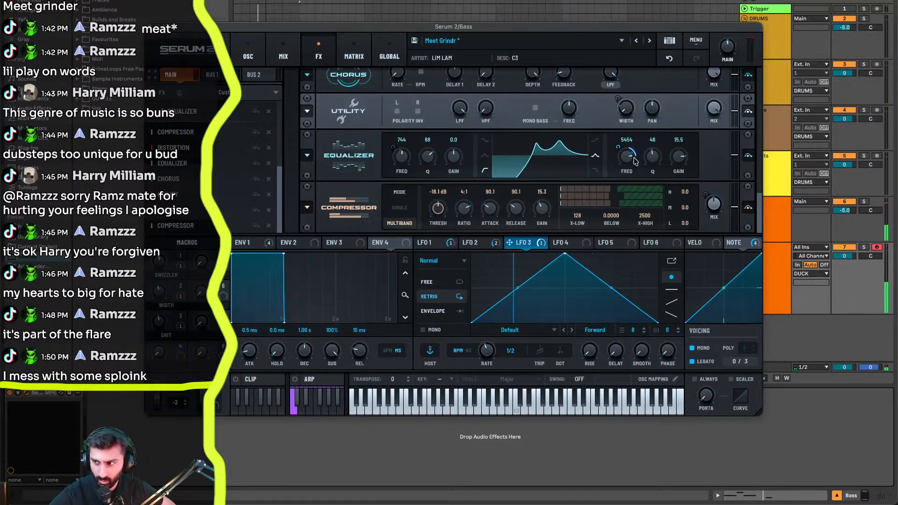
mouse_move(635, 161)
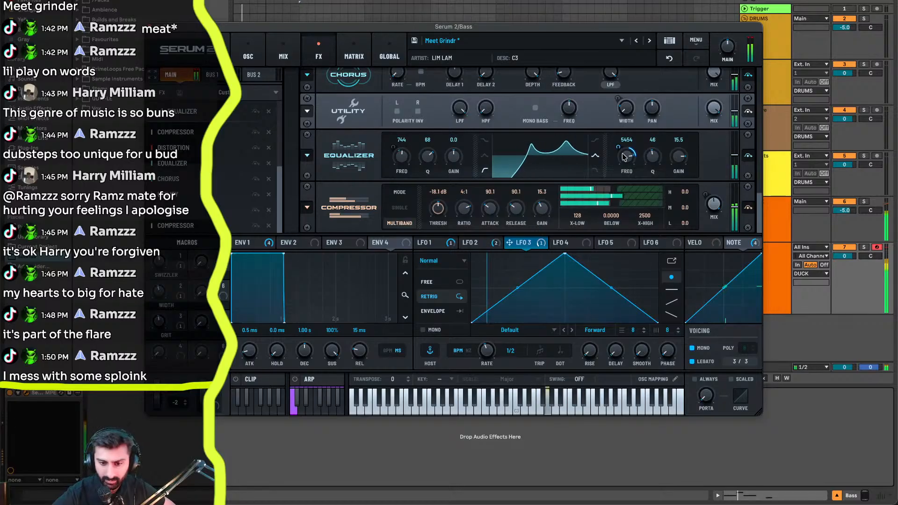
drag(635, 161, 619, 128)
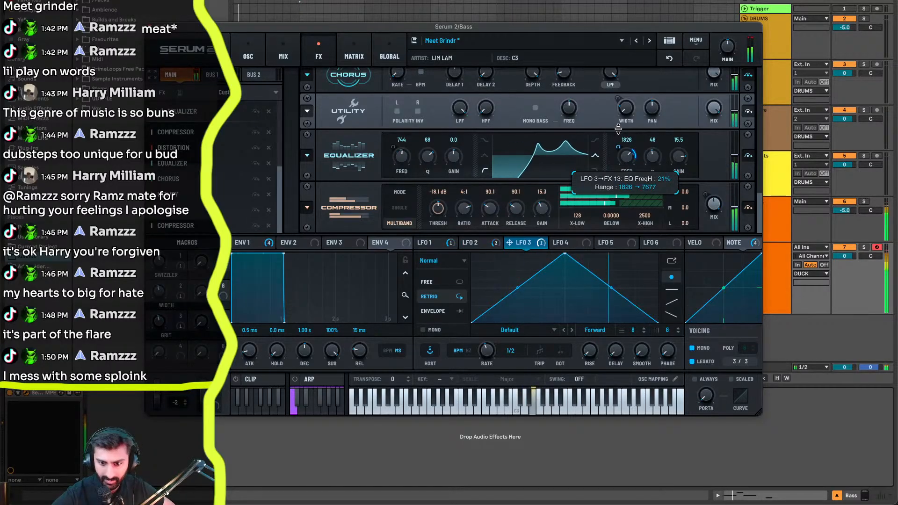
- Retune the peak band to 1017 Hz with Q 83, and compare the sound with the Equalizer bypassed and enabled
drag(624, 159, 622, 181)
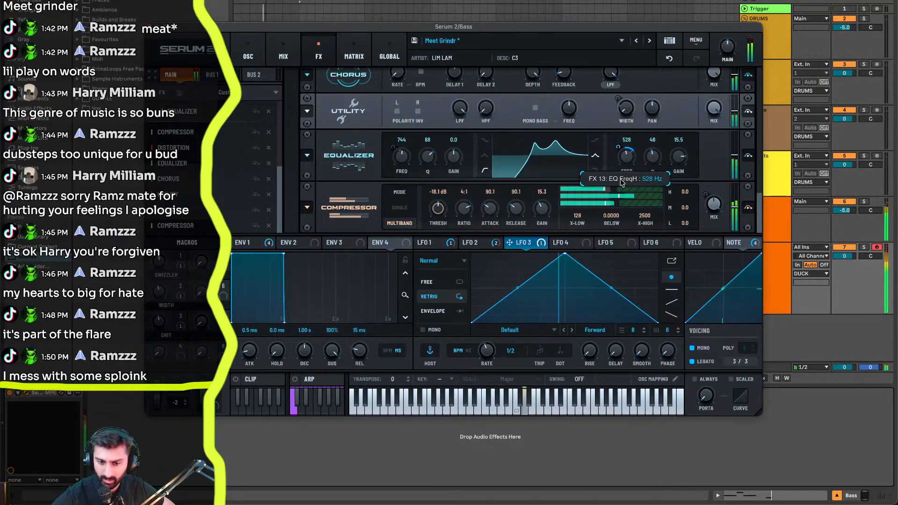
mouse_move(512, 352)
mouse_down()
mouse_move(512, 369)
mouse_move(520, 350)
mouse_up()
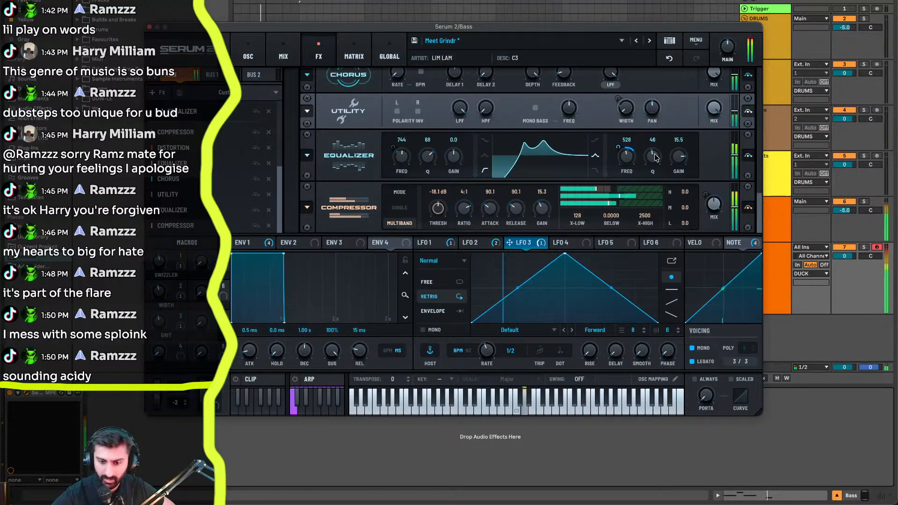
drag(653, 157, 667, 122)
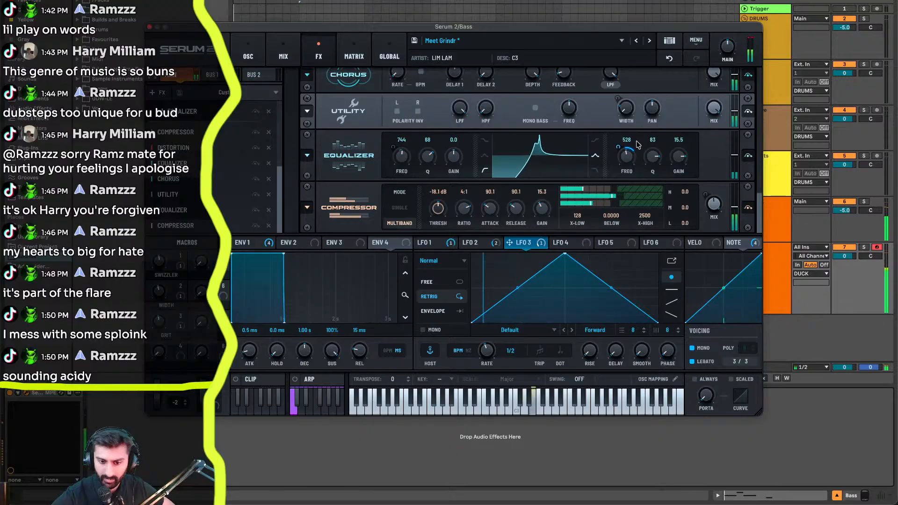
mouse_move(626, 152)
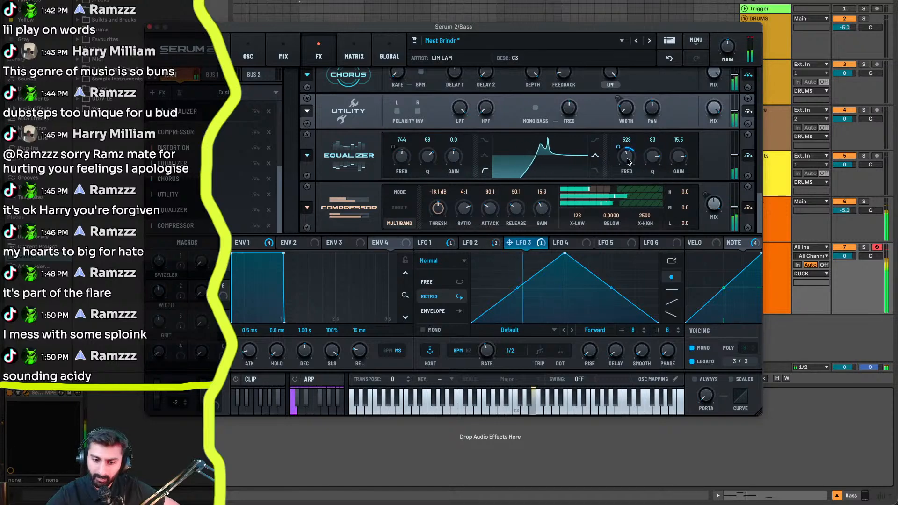
drag(627, 162, 634, 155)
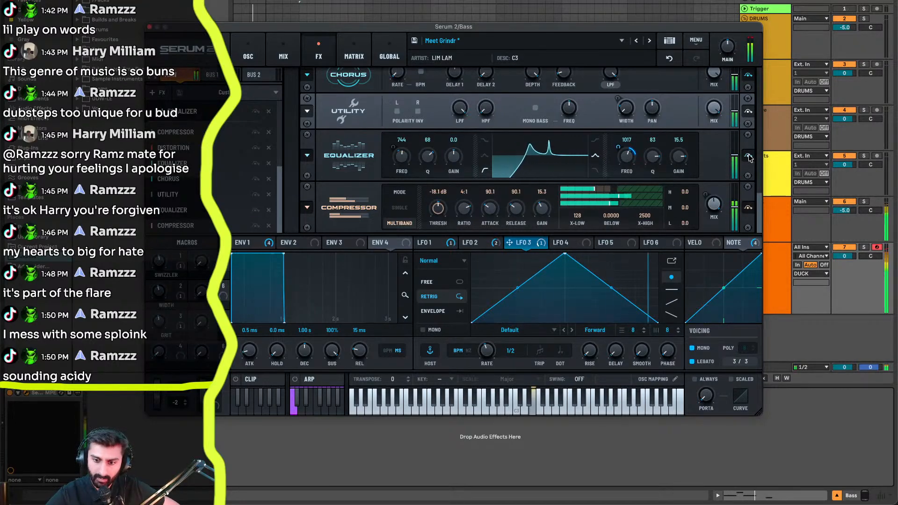
click(749, 157)
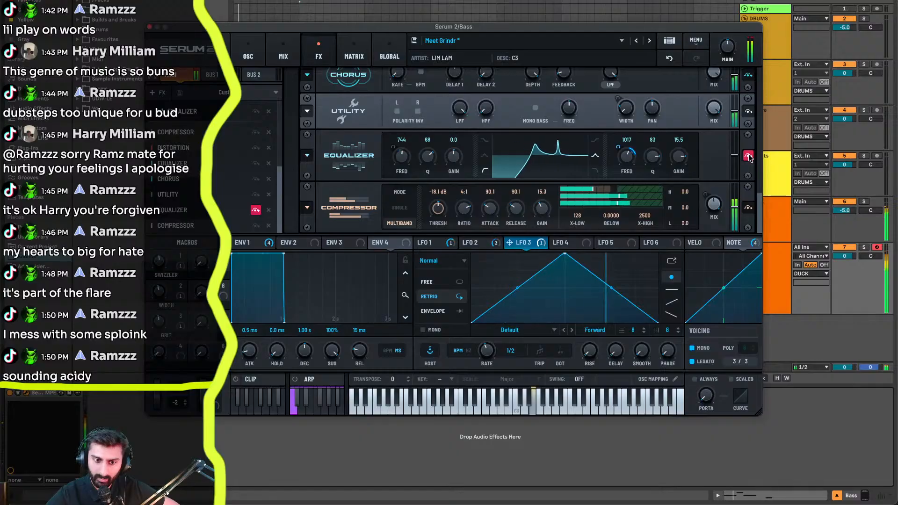
click(748, 156)
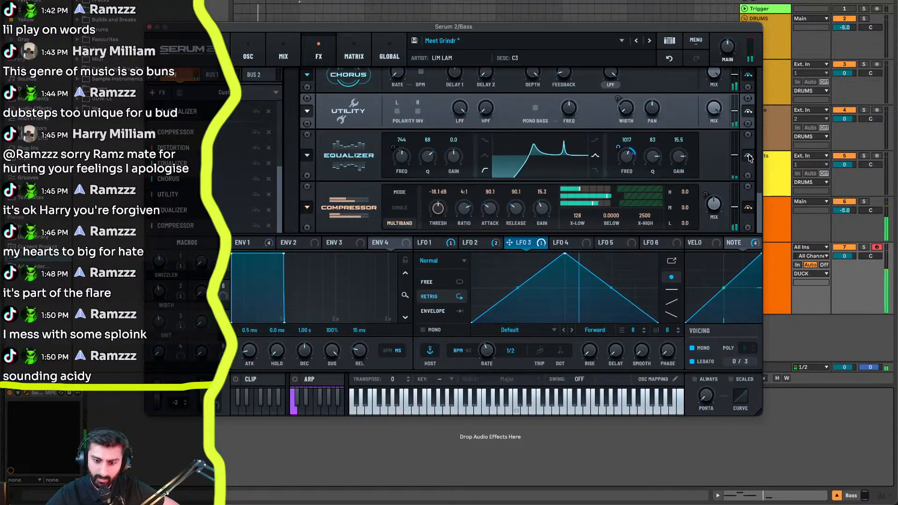
- Try the new Equalizer's peak band at 0 gain and undo the change
double_click(677, 156)
text(0)
key(Return)
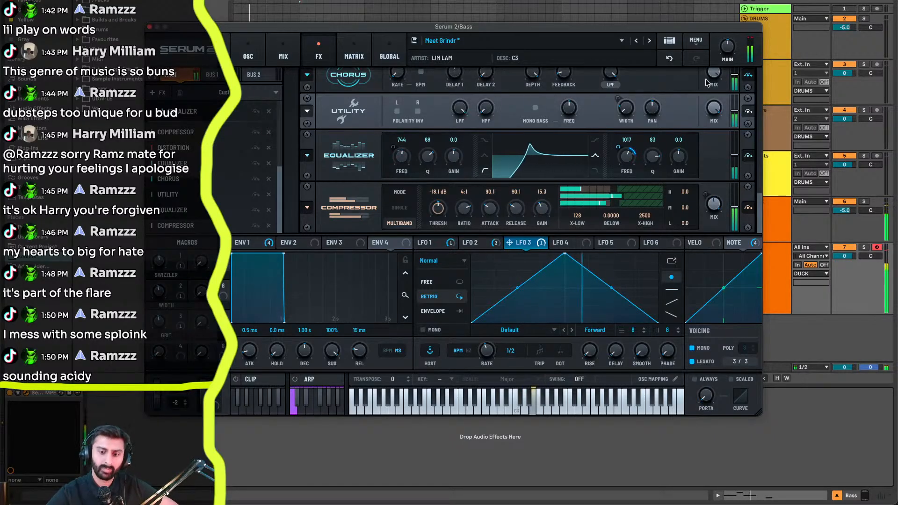
click(670, 59)
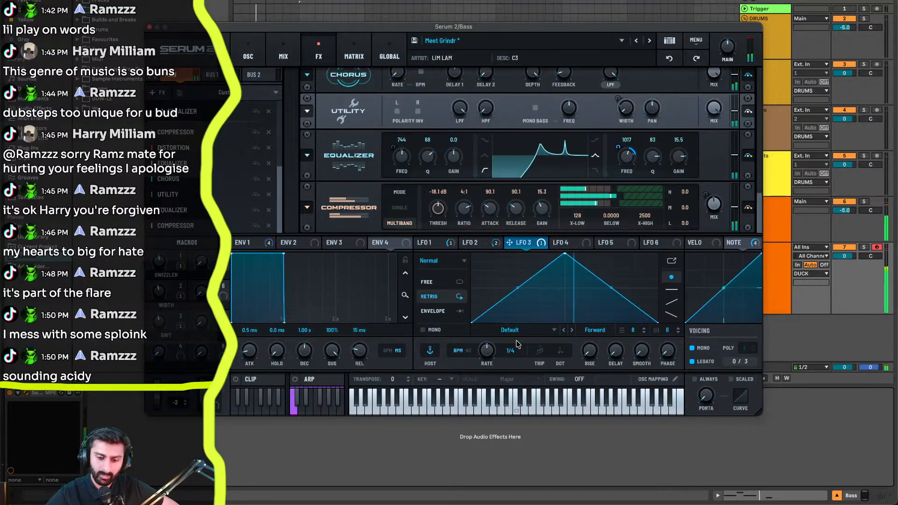
- Audition LFO 3 at faster rates up to 1/16 and set its rate to 1/4
drag(516, 344, 521, 336)
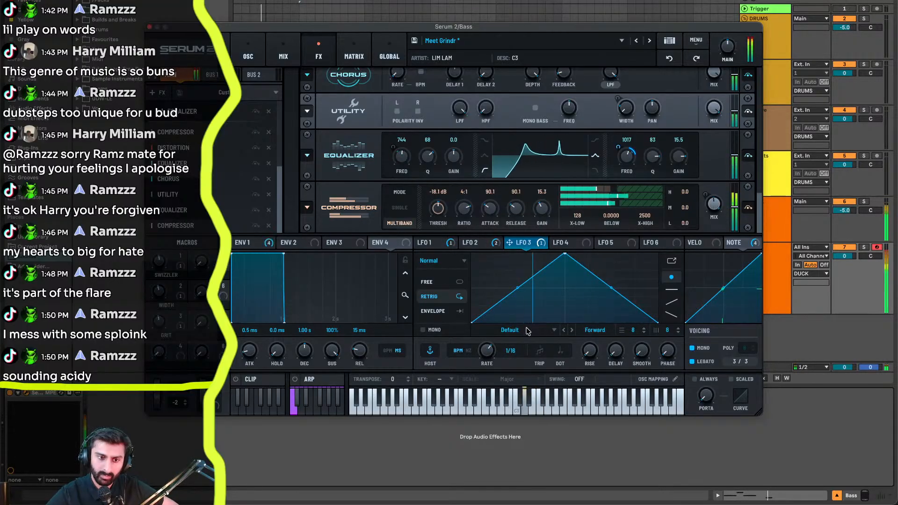
drag(528, 331, 525, 342)
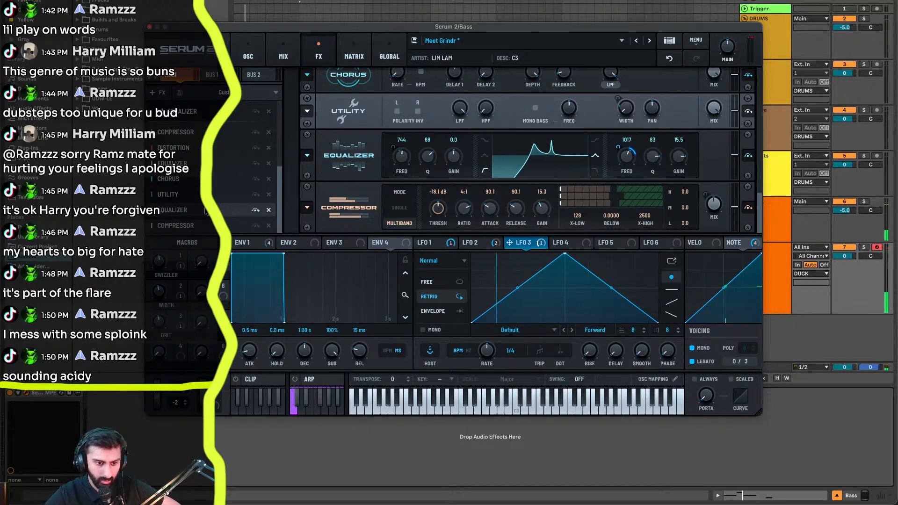
- Try the LFO-driven Equalizer inside the M/S splitter's Side band, ahead of the existing Equalizer
drag(205, 210, 237, 127)
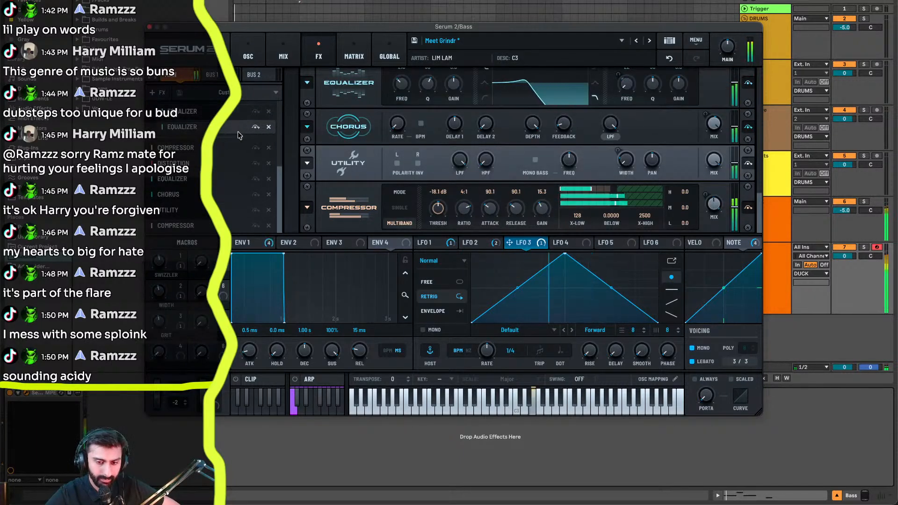
scroll(205, 129, up, 3)
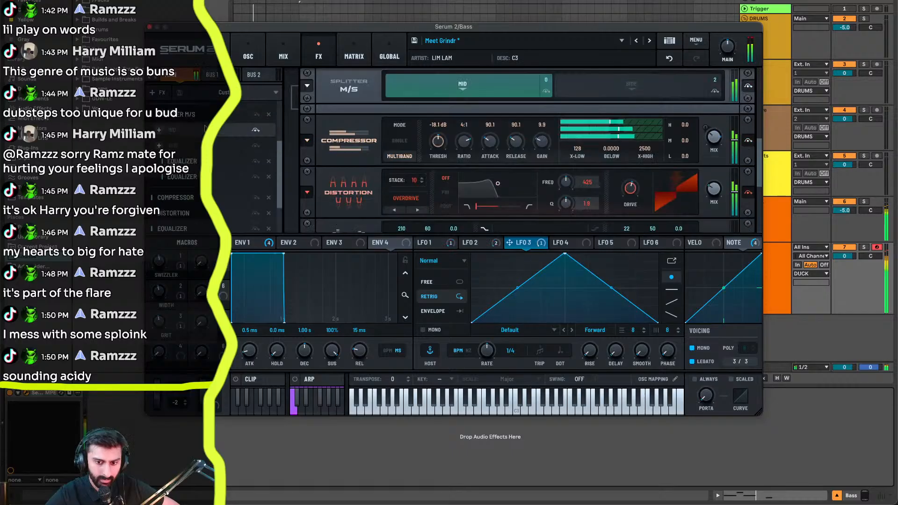
scroll(562, 141, up, 2)
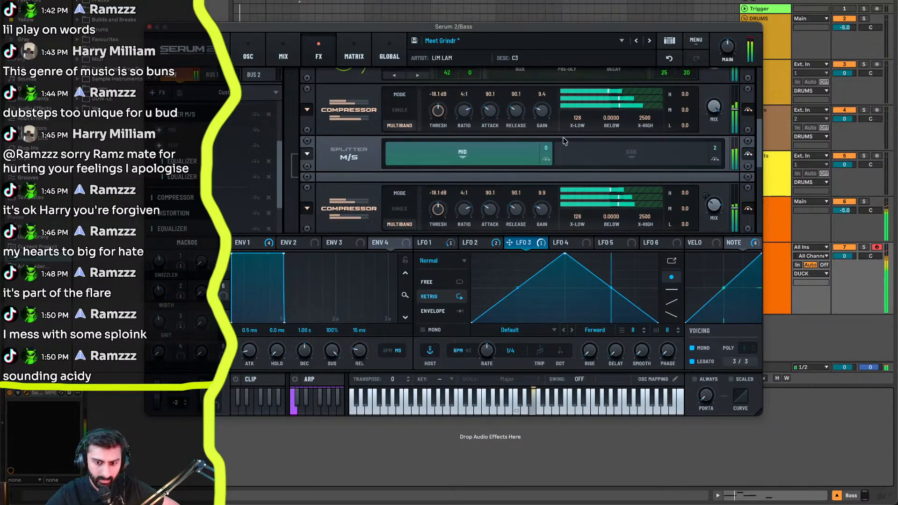
click(603, 151)
scroll(330, 177, down, 2)
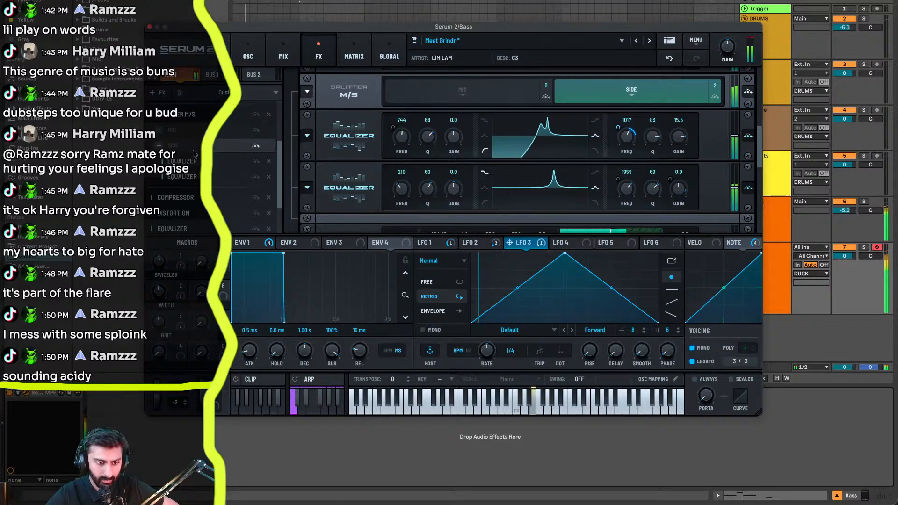
- Try the LFO-driven Equalizer after the Side band's Equalizer and in the Mid band, and return it between Utility and the last Compressor
drag(194, 162, 194, 178)
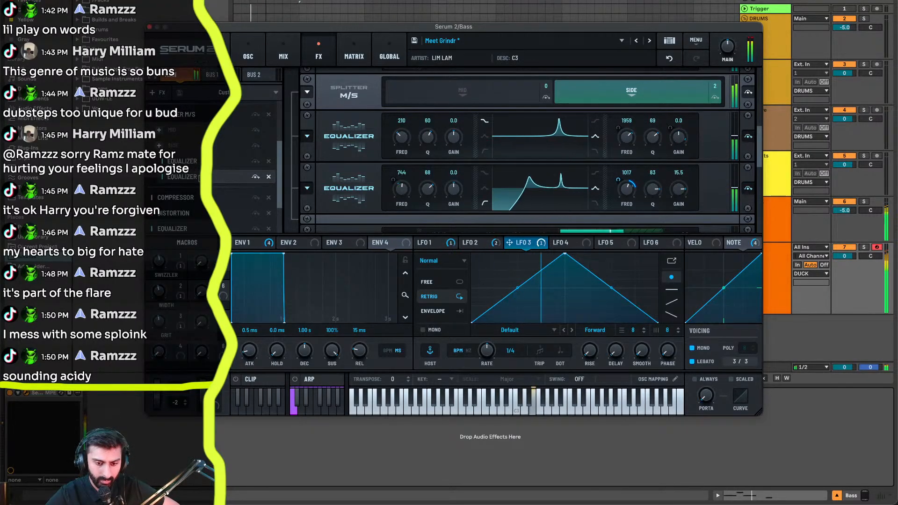
drag(194, 177, 194, 144)
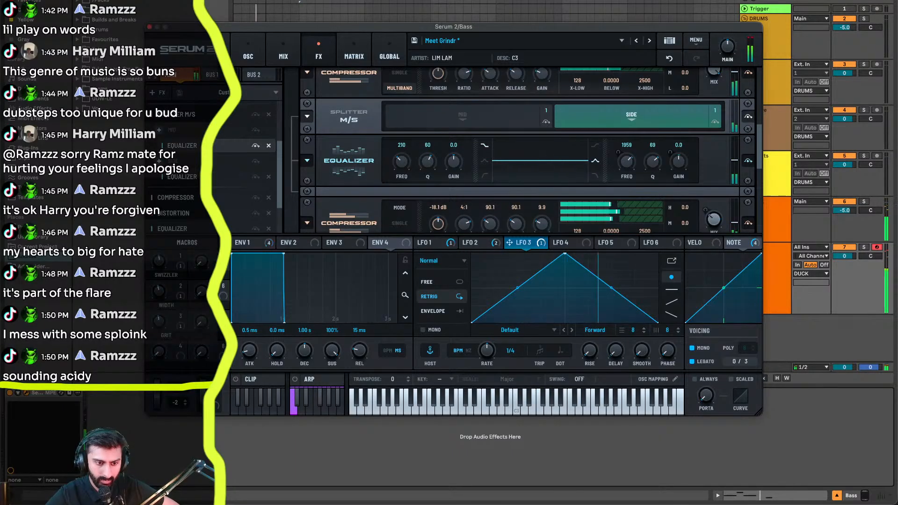
click(194, 146)
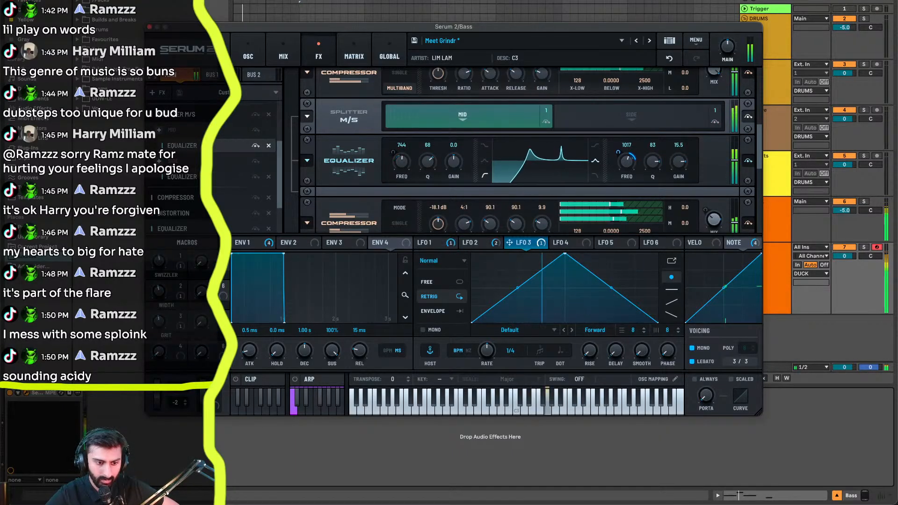
drag(202, 149, 197, 226)
click(198, 211)
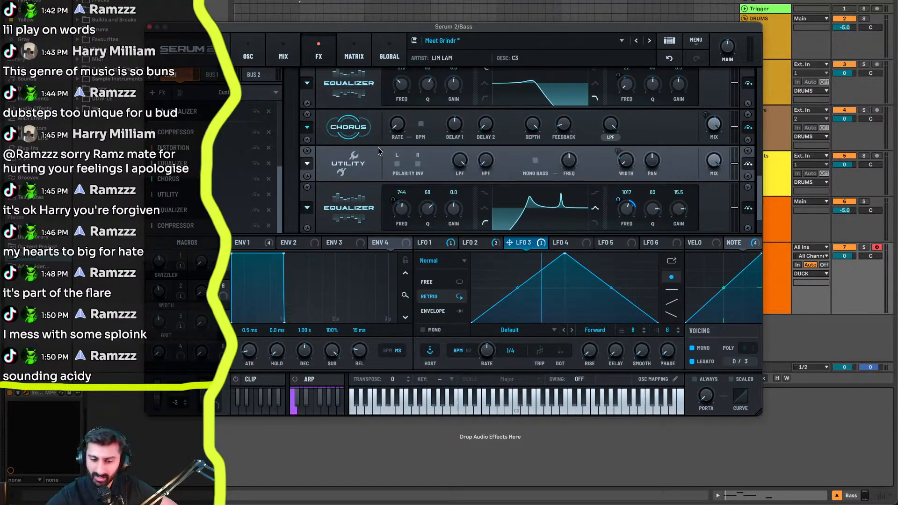
- Reset the Equalizer's peak band gain to 0 and save the patch as the preset Meet Grindr sploink
double_click(679, 211)
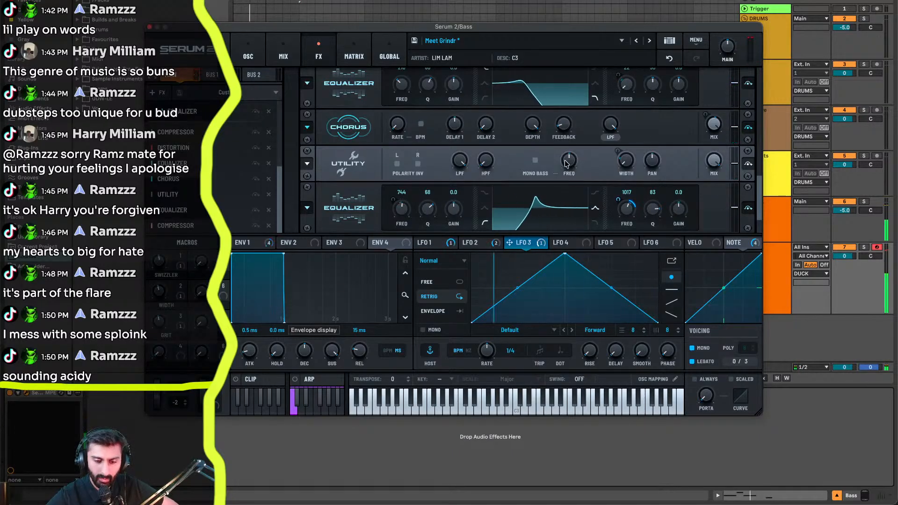
scroll(542, 196, down, 2)
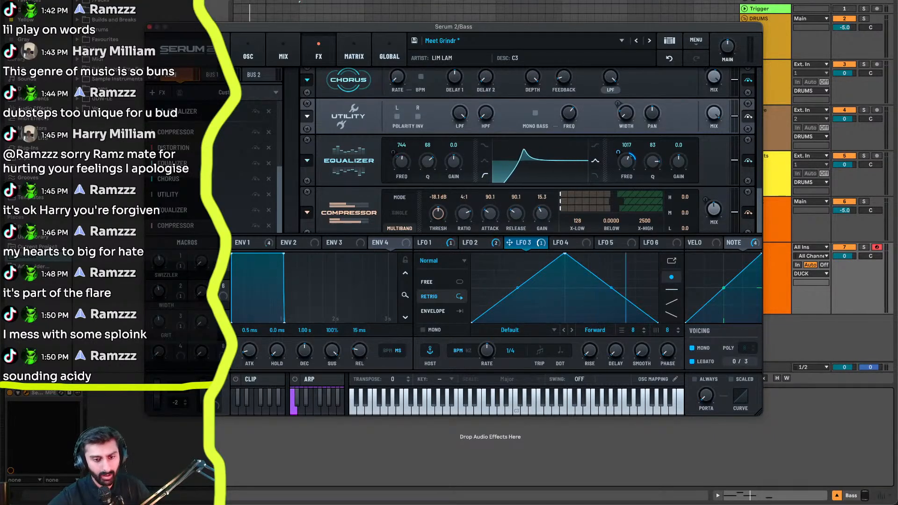
click(411, 40)
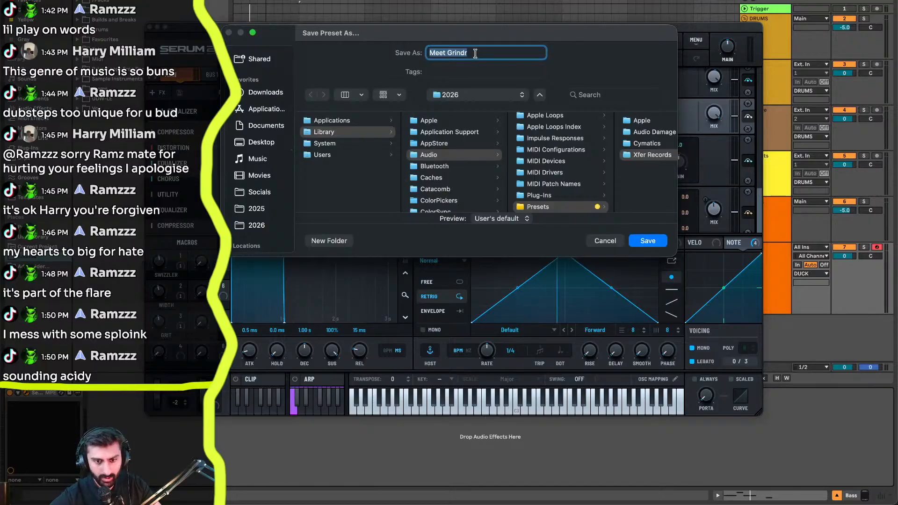
click(475, 52)
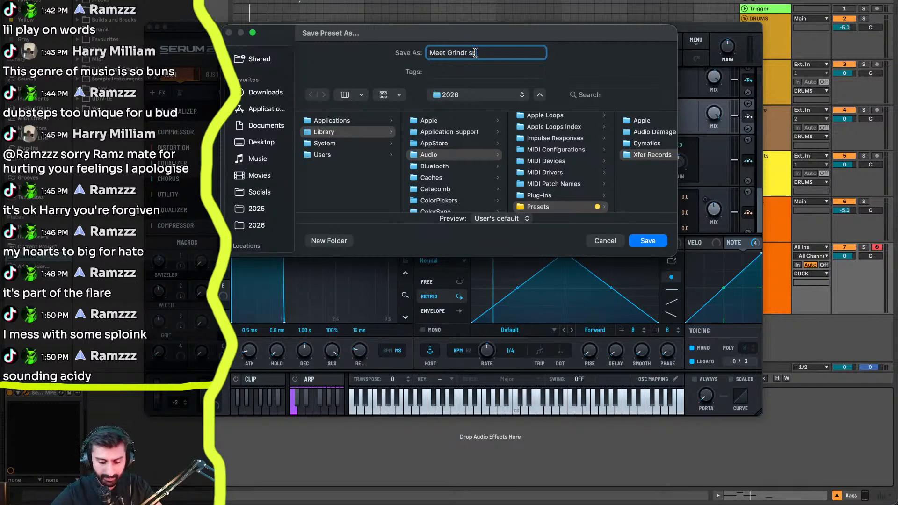
key(Return)
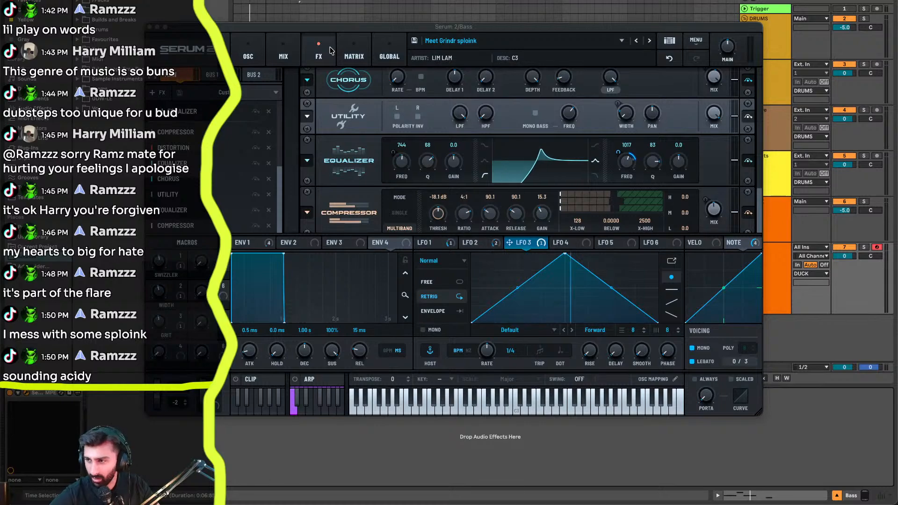
- Reopen the Bass track's Serum 2, adjust the Swizzler and Grit macros during playback, and close its window
click(150, 27)
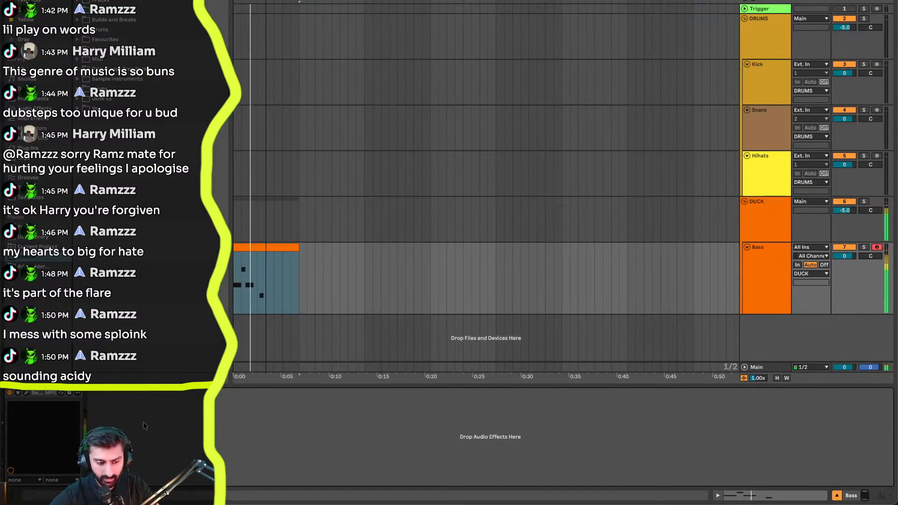
click(25, 394)
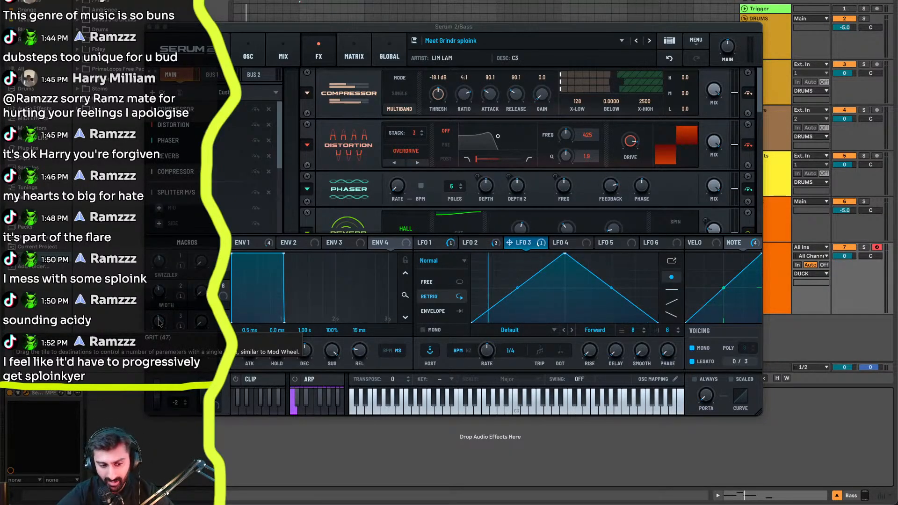
drag(159, 323, 162, 272)
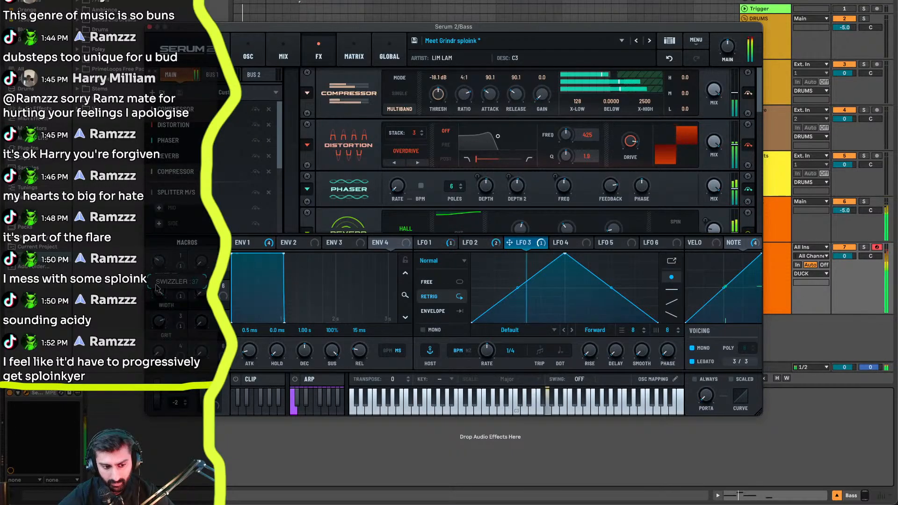
drag(157, 289, 165, 191)
drag(165, 224, 165, 248)
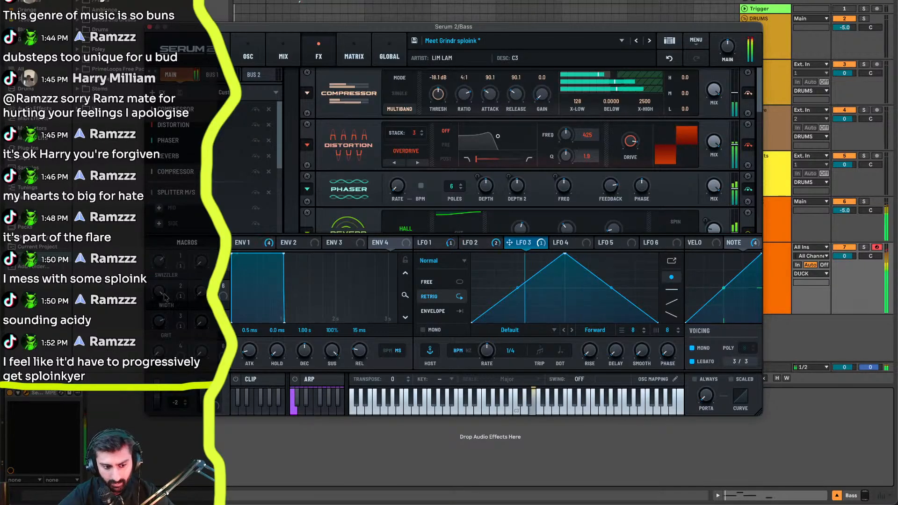
mouse_move(159, 321)
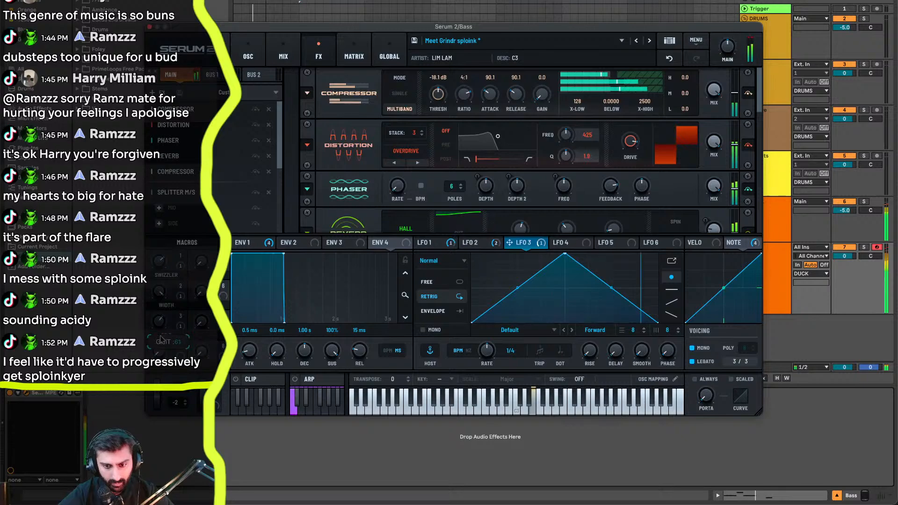
drag(161, 338, 163, 308)
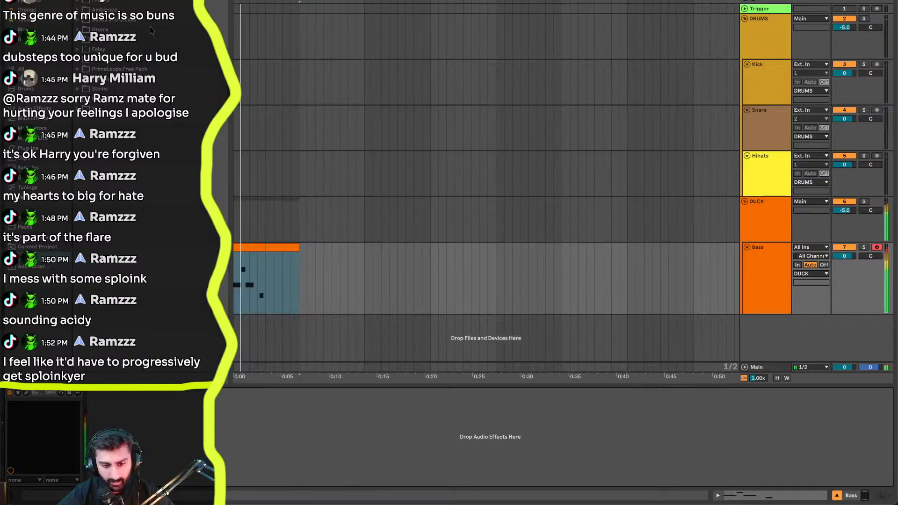
click(149, 27)
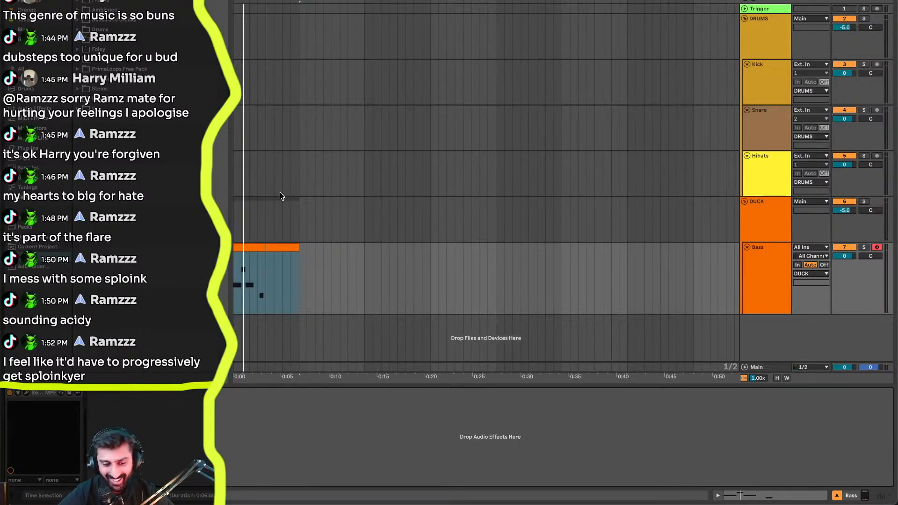
- Check the bass MIDI clip's notes and duplicate the Bass track together with its clip
double_click(252, 248)
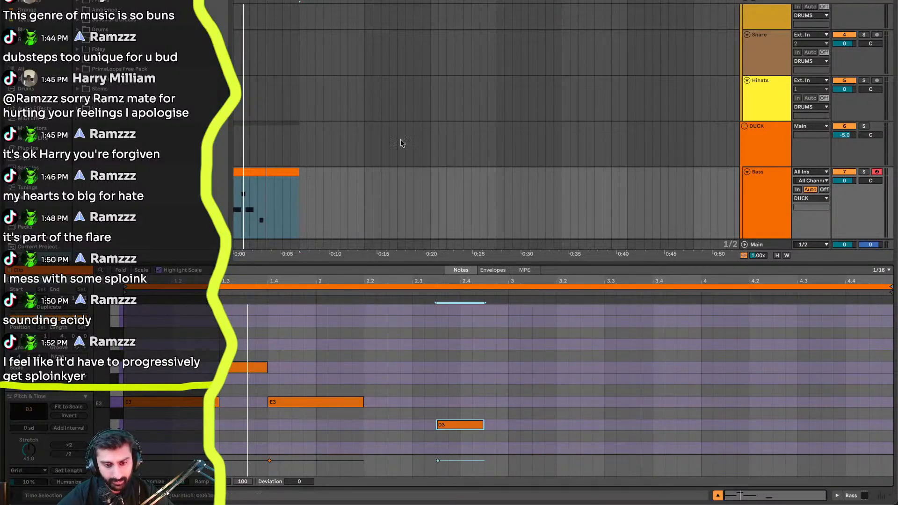
click(772, 177)
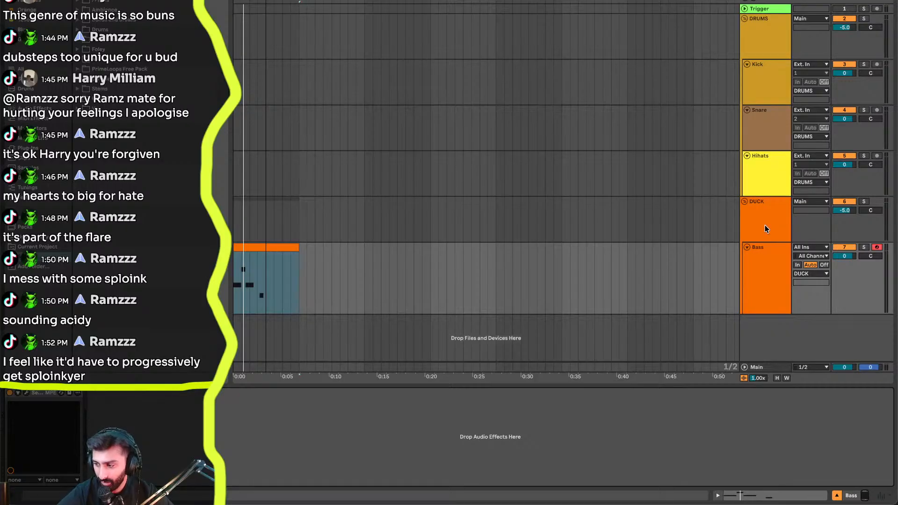
click(749, 270)
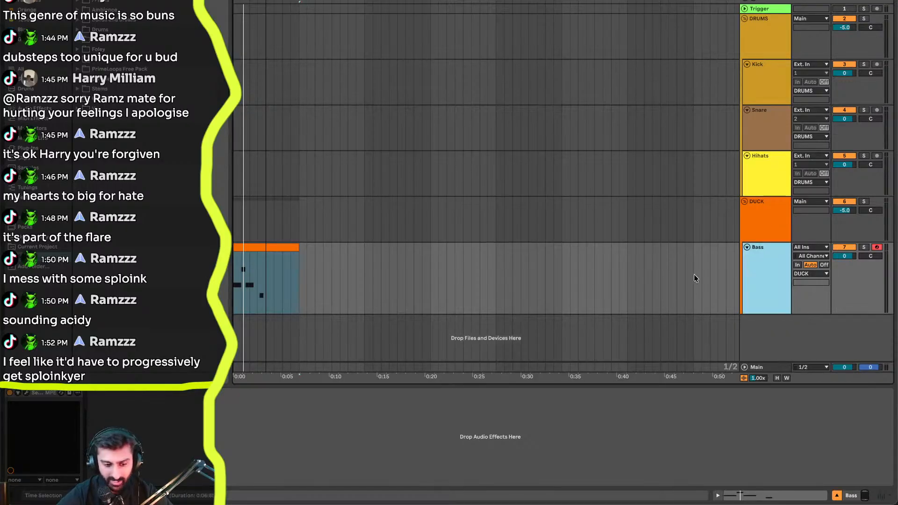
key(ctrl+d)
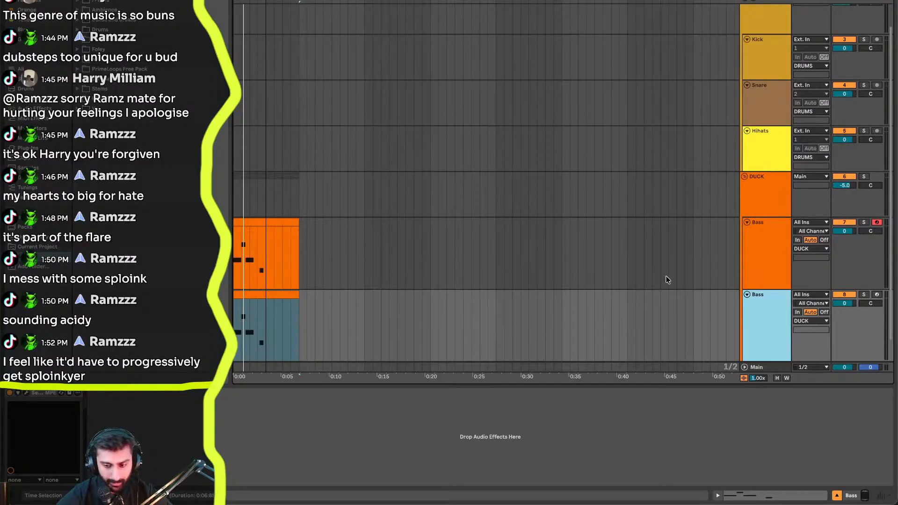
- Load the Meet Gindr preset in the duplicated Bass track's Serum 2 and solo that track
click(27, 396)
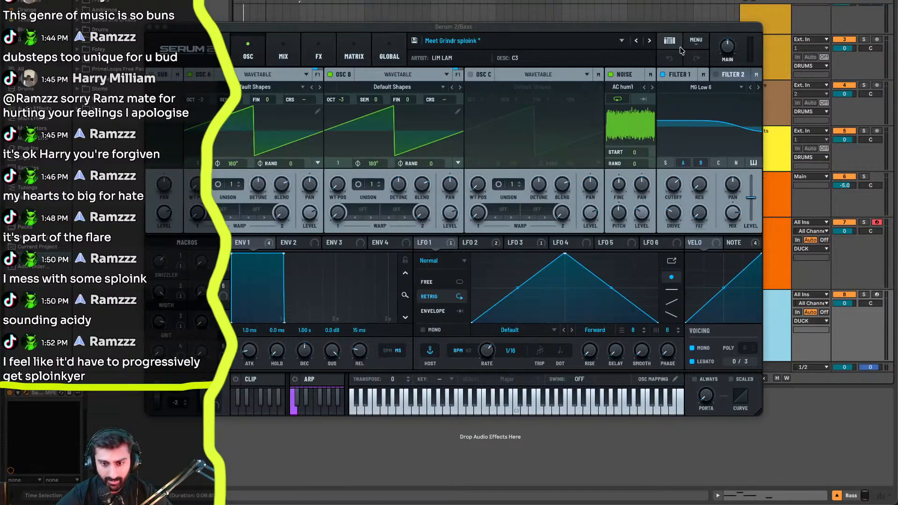
click(637, 43)
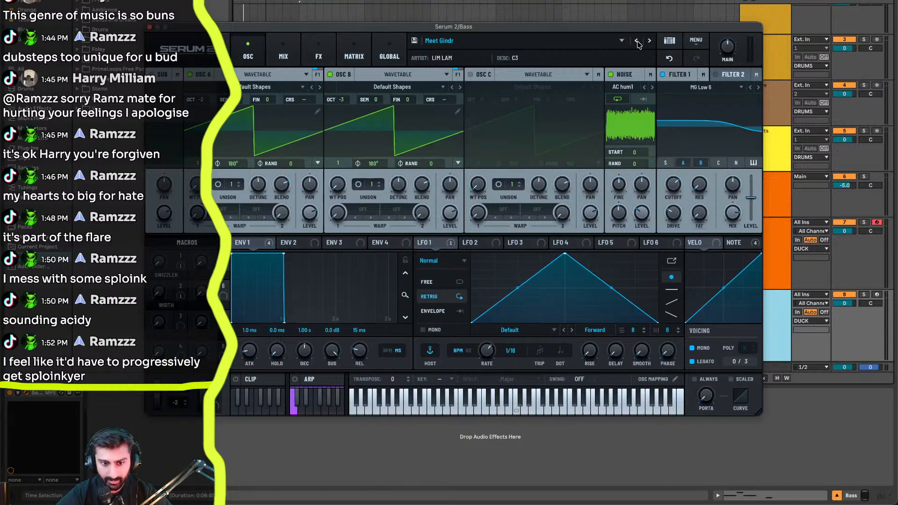
click(638, 42)
click(650, 41)
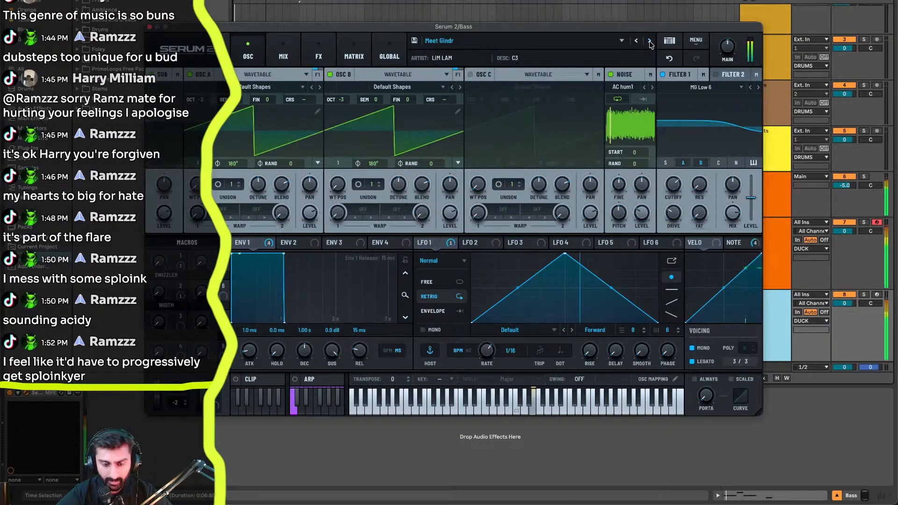
click(864, 295)
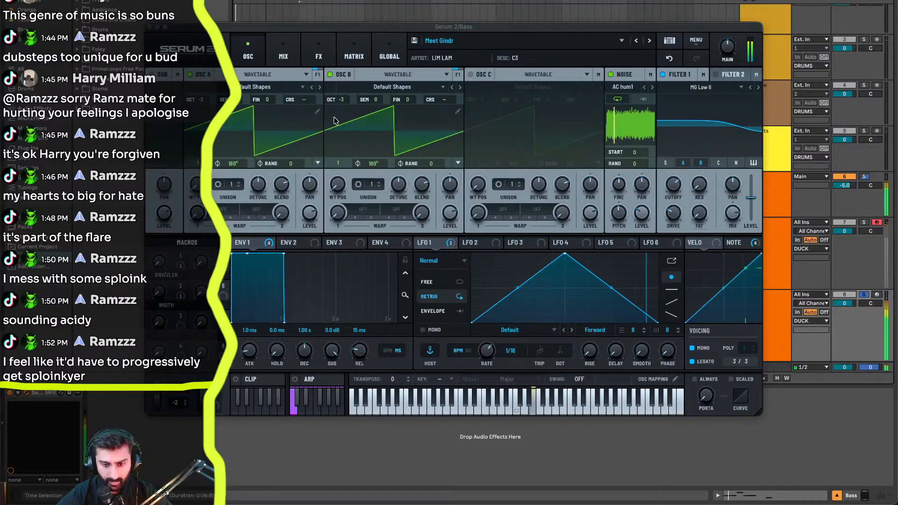
- Add an Equalizer to the Meet Gindr patch's main effects chain
click(318, 53)
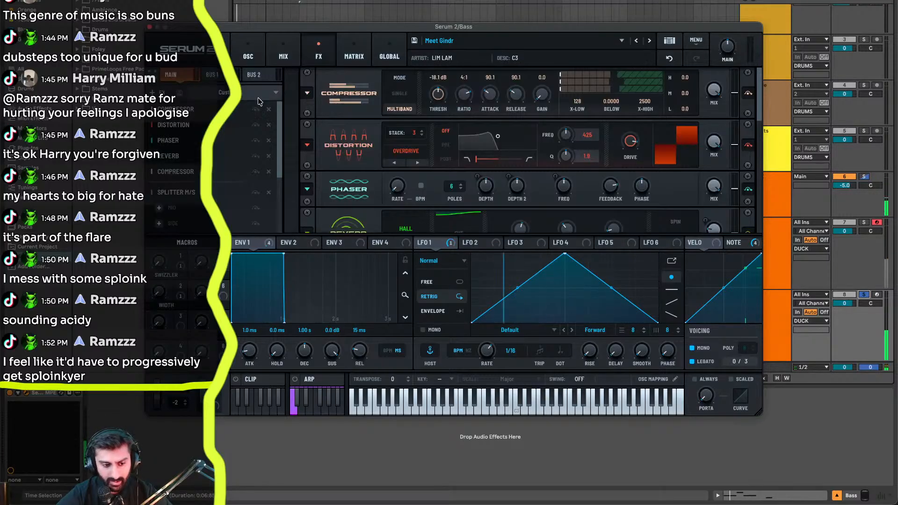
click(157, 94)
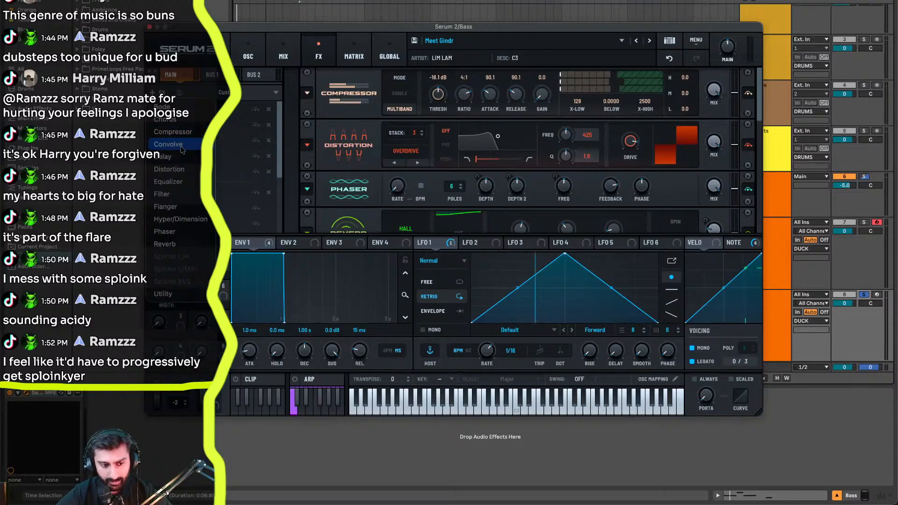
click(185, 181)
click(194, 229)
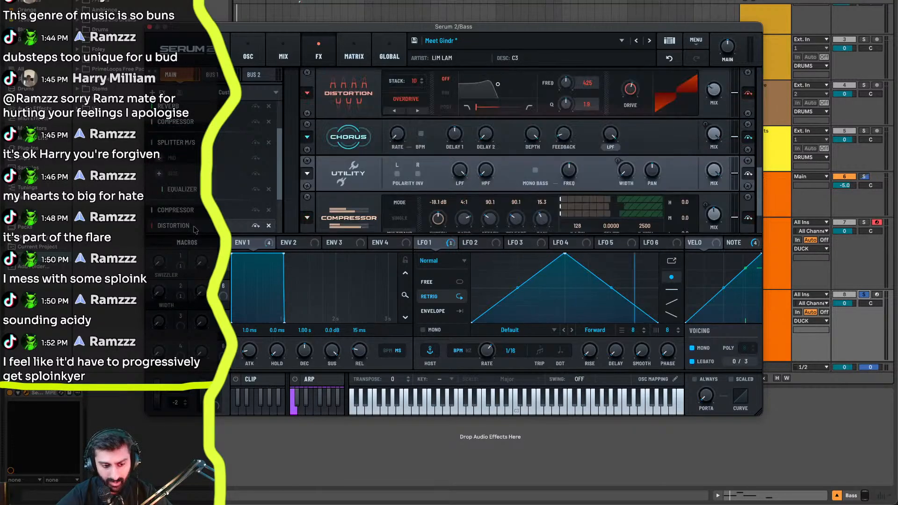
- Switch the new Equalizer's high band to a low-pass shape, with its Q at 44 and frequency at about 1138 Hz
scroll(194, 227, down, 4)
click(195, 223)
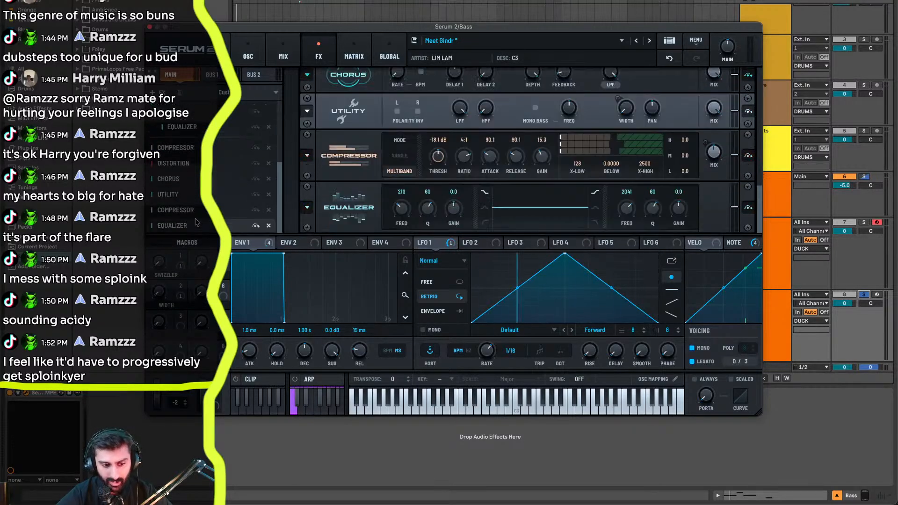
click(595, 222)
drag(649, 213, 649, 223)
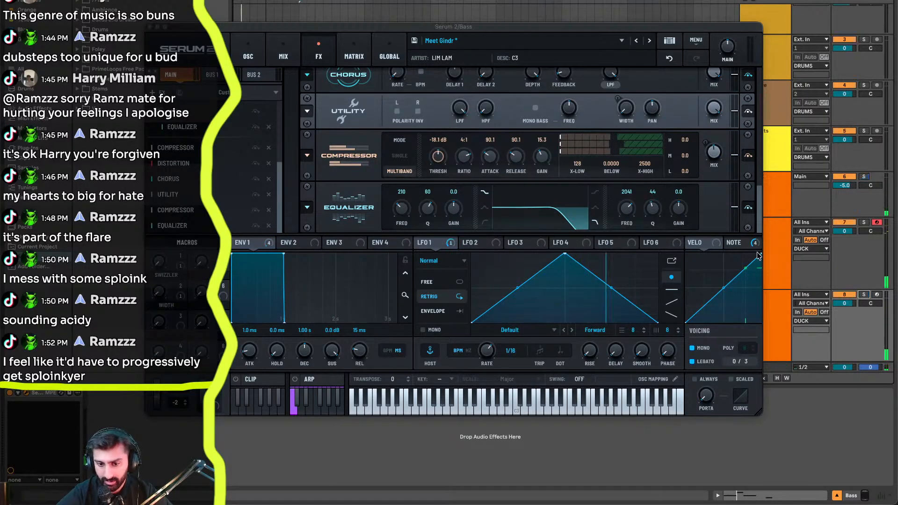
drag(628, 210, 630, 221)
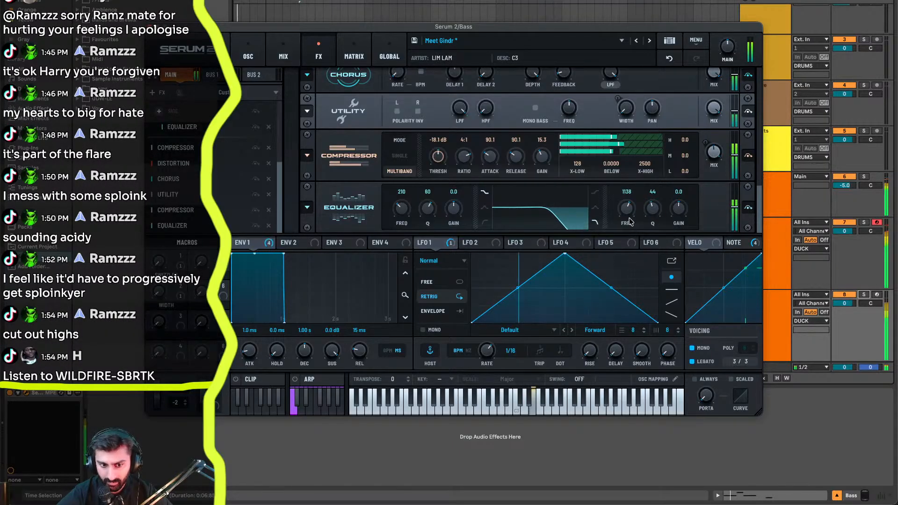
- Set the Compressor before the Equalizer to single-band mode and lower the Equalizer's low-pass frequency to about 302 Hz, closing Serum 2
click(400, 156)
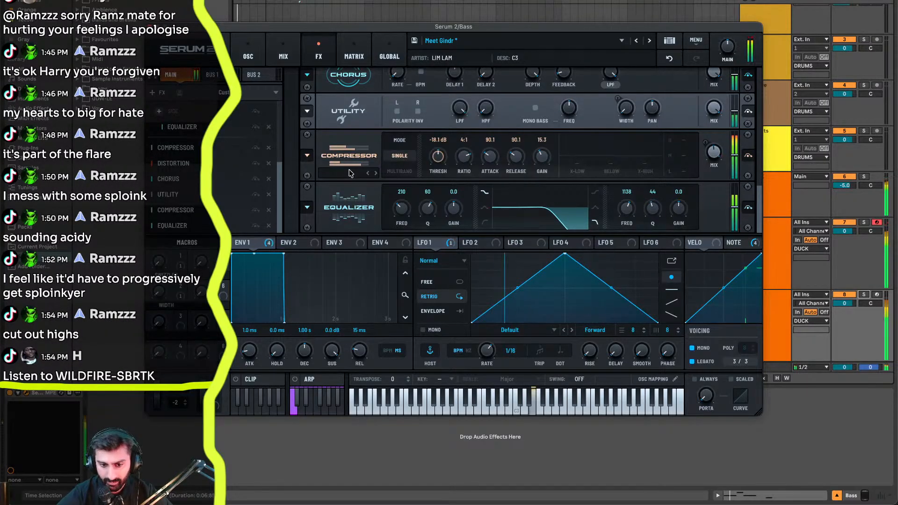
drag(624, 209, 624, 218)
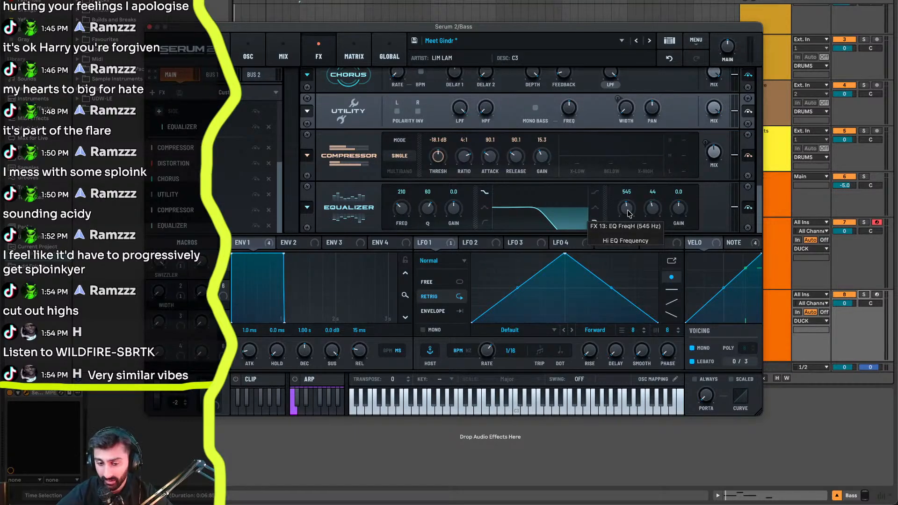
drag(628, 214, 628, 222)
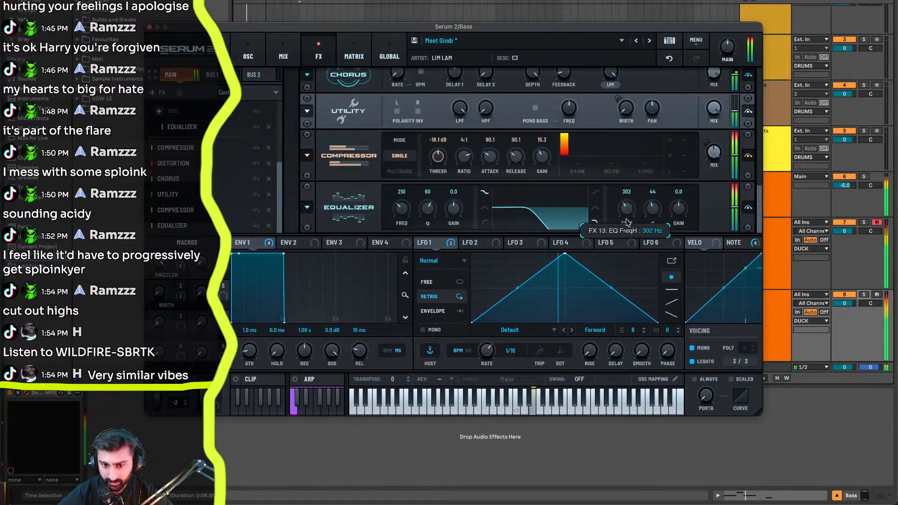
drag(628, 222, 628, 223)
click(150, 26)
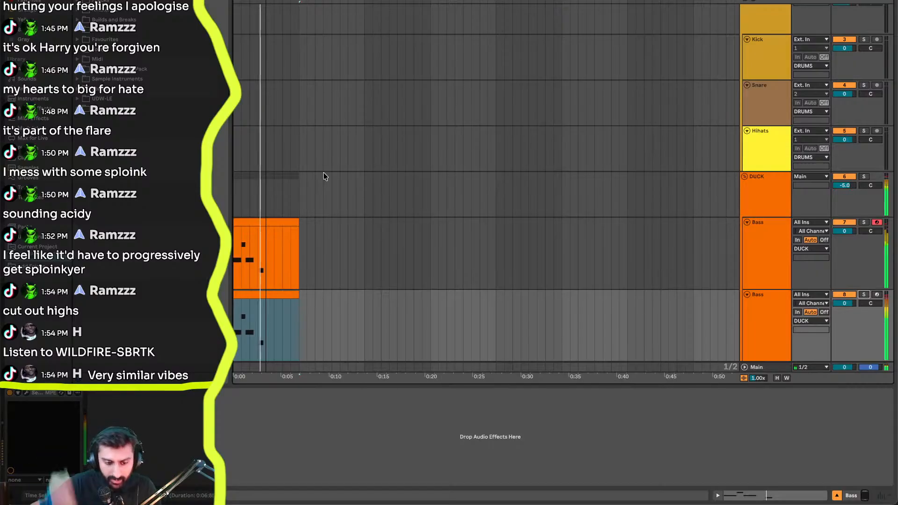
- Open the duplicated Bass track's MIDI clip and shorten both E3 notes to one beat each
key(space)
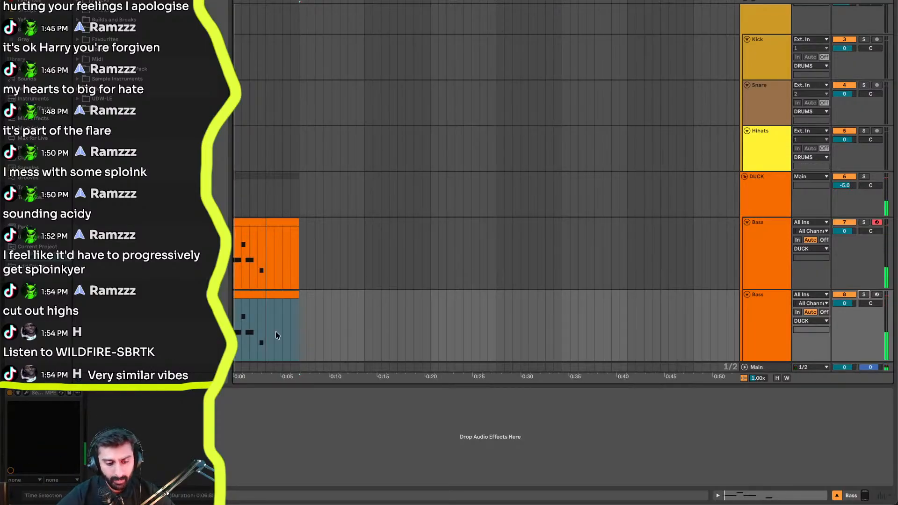
double_click(263, 297)
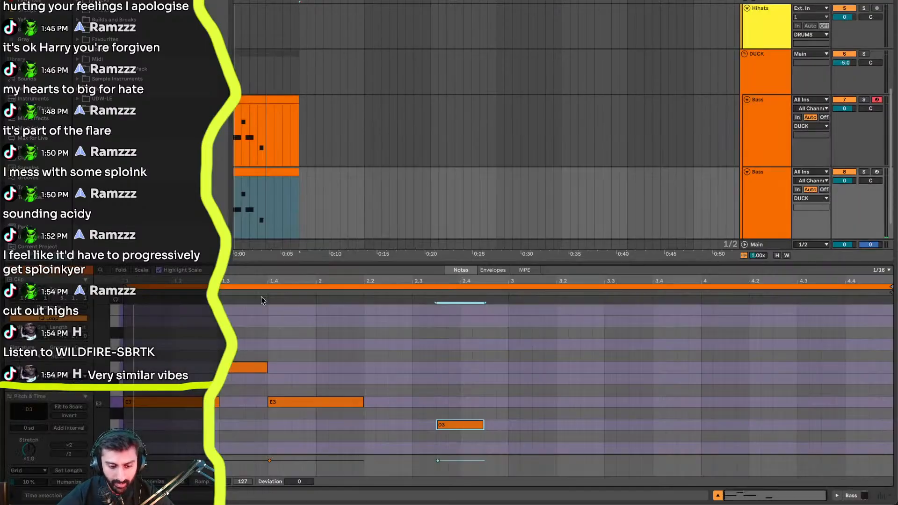
drag(189, 402, 167, 402)
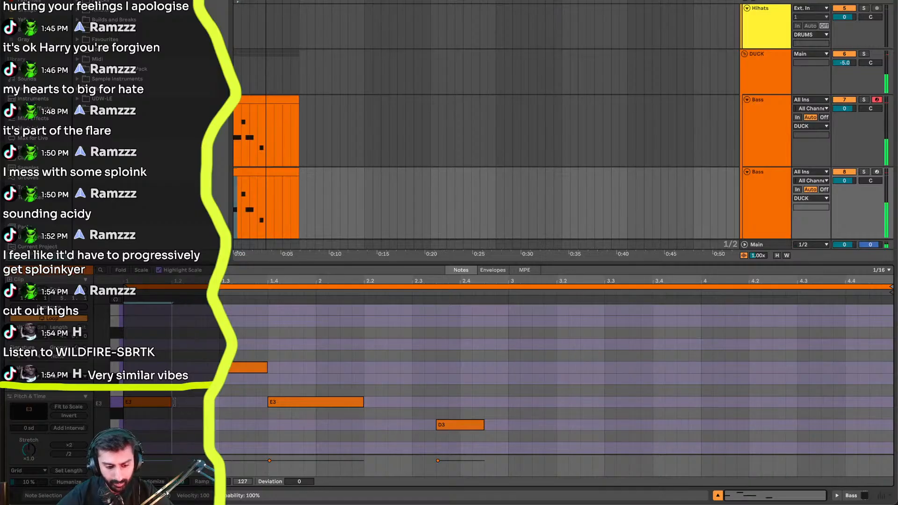
key(space)
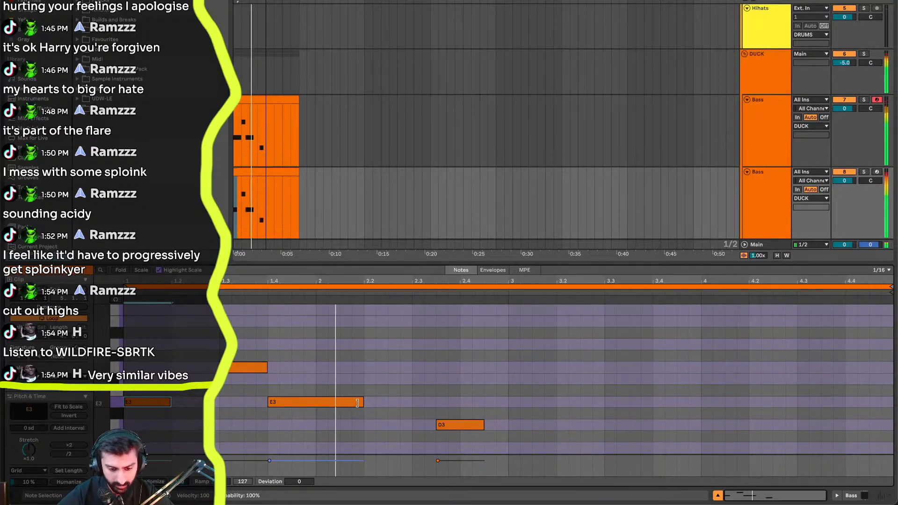
drag(363, 403, 316, 403)
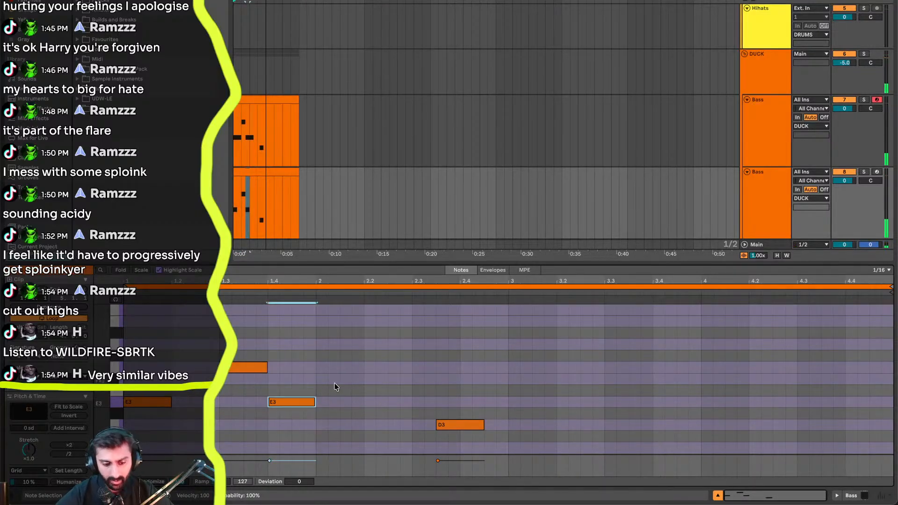
- Select the clip's first three notes, shorten them together to three sixteenths each, and play the result
click(335, 388)
drag(366, 344, 158, 402)
key(space)
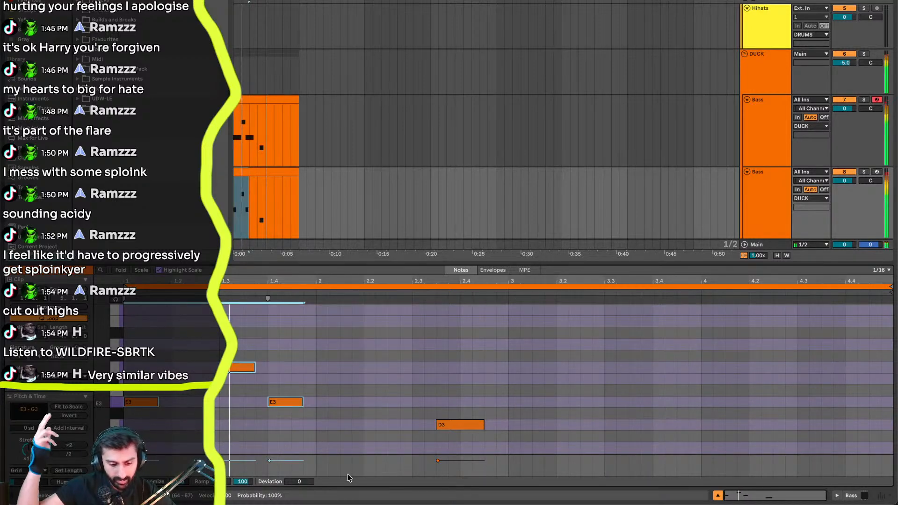